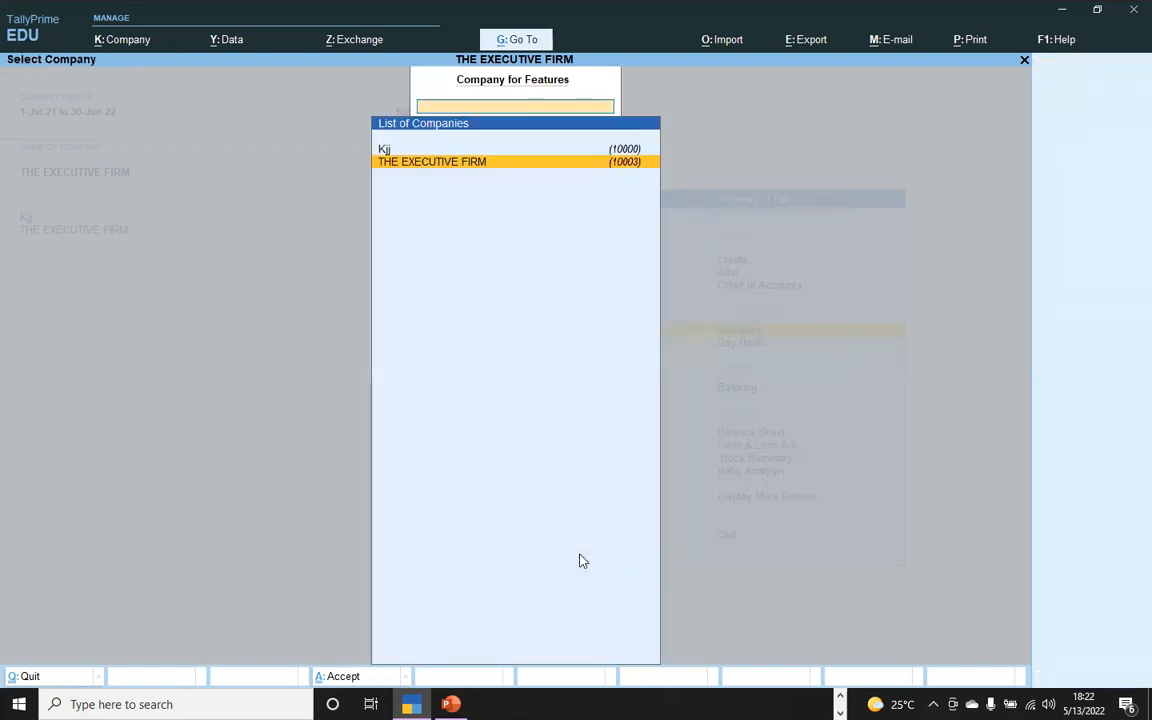
Step: Create a cost centre named 7X6 under Primary with its use for job costing set to Yes
key("Escape")
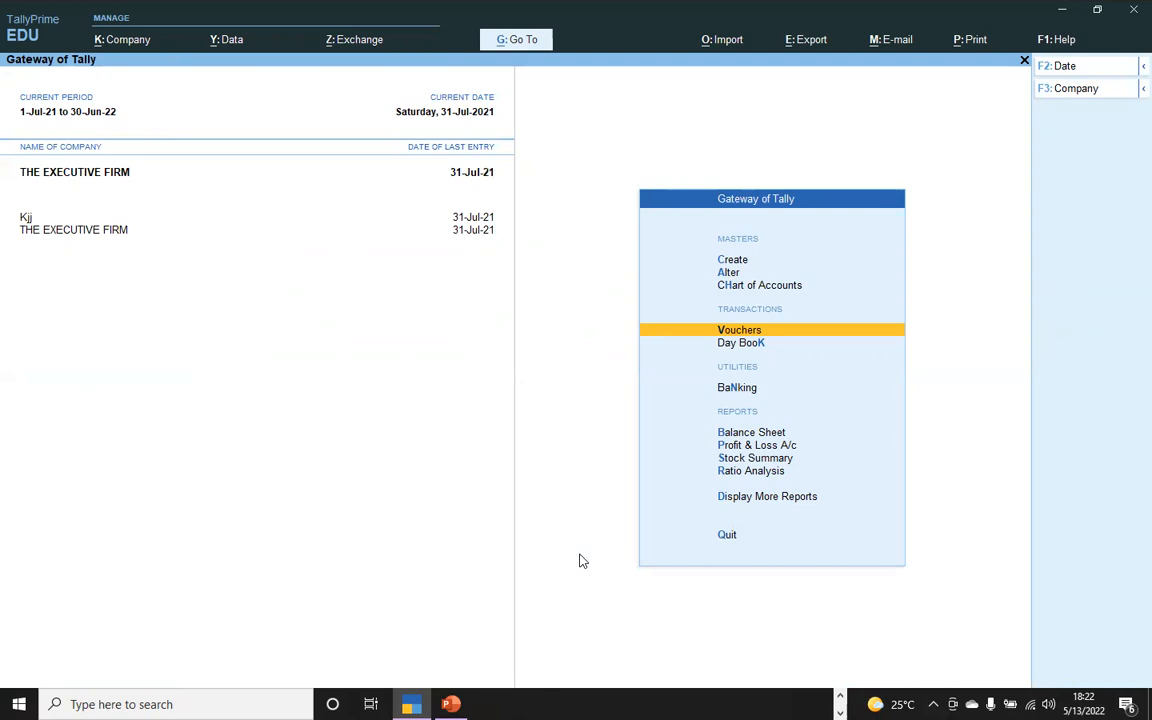
left_click(726, 262)
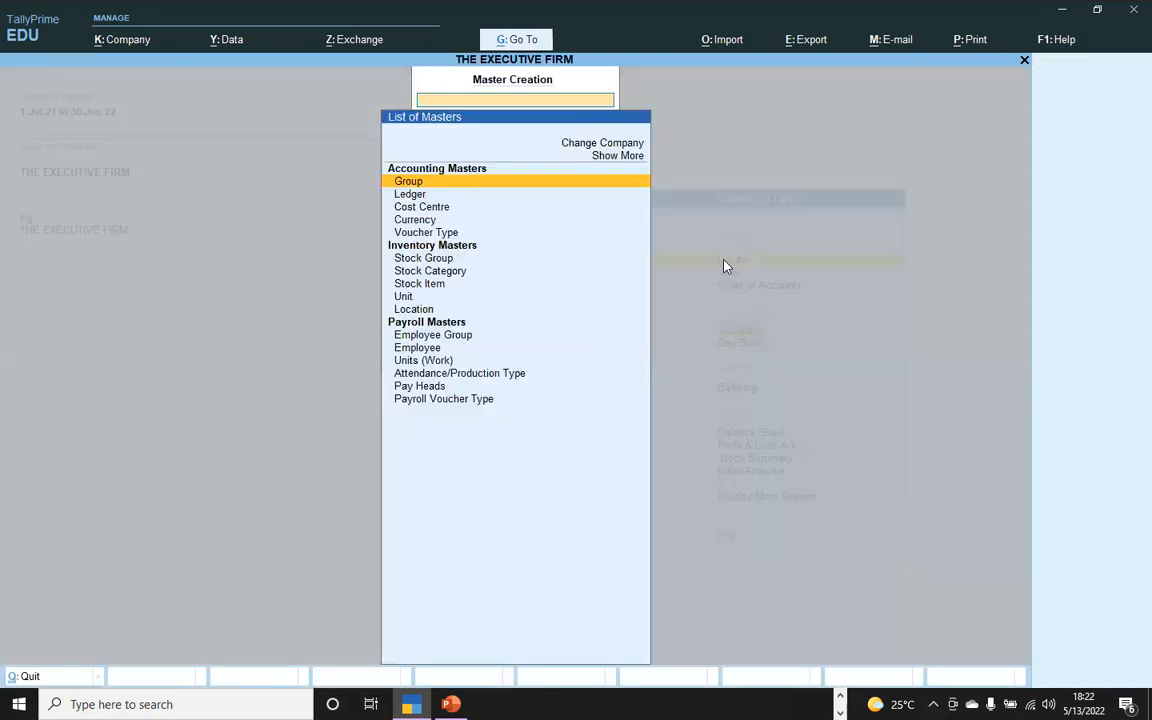
left_click(450, 210)
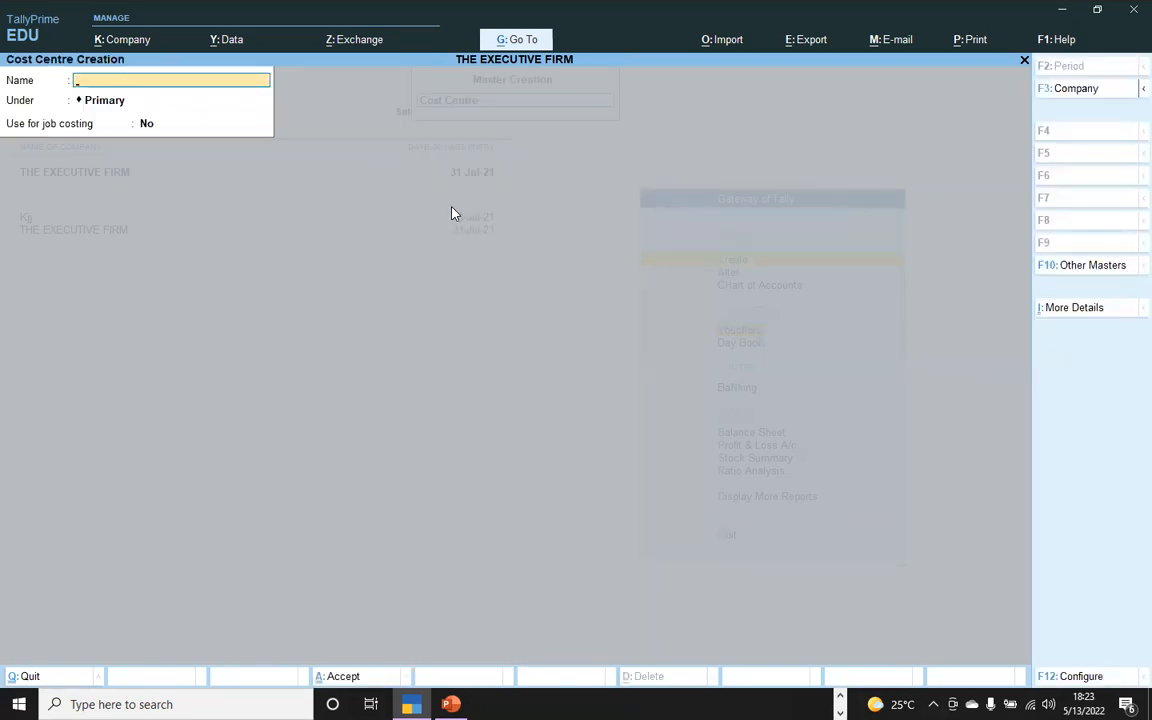
type("7X6")
key("Return")
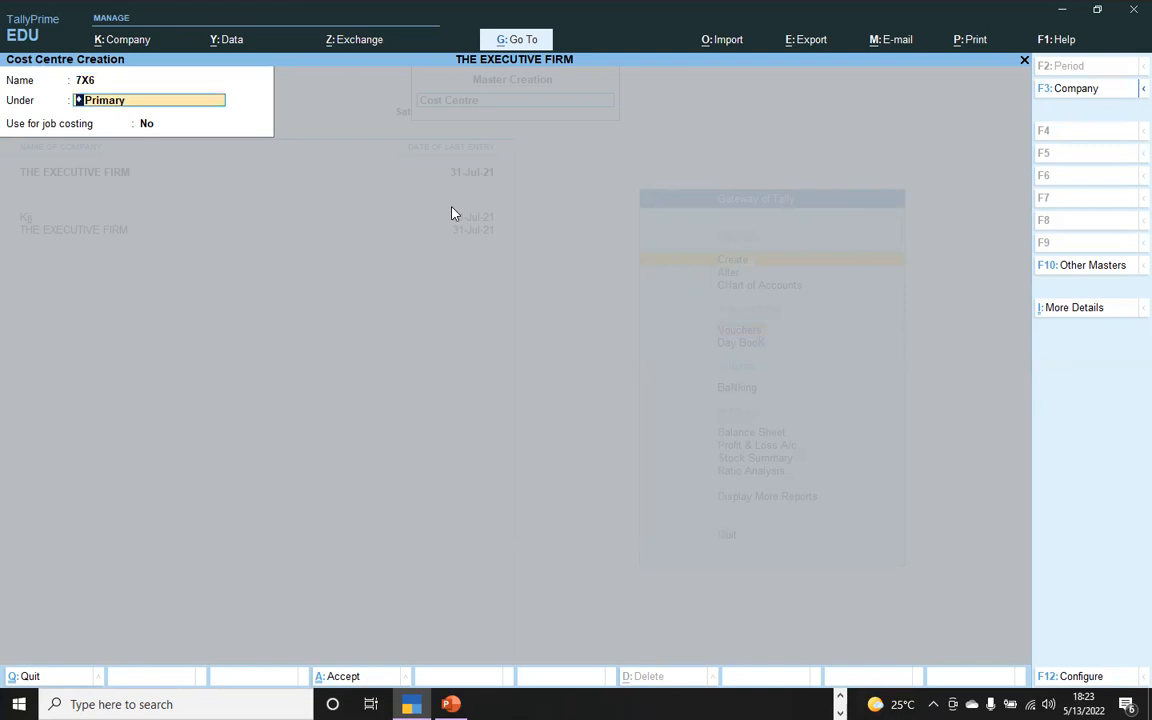
key("Return")
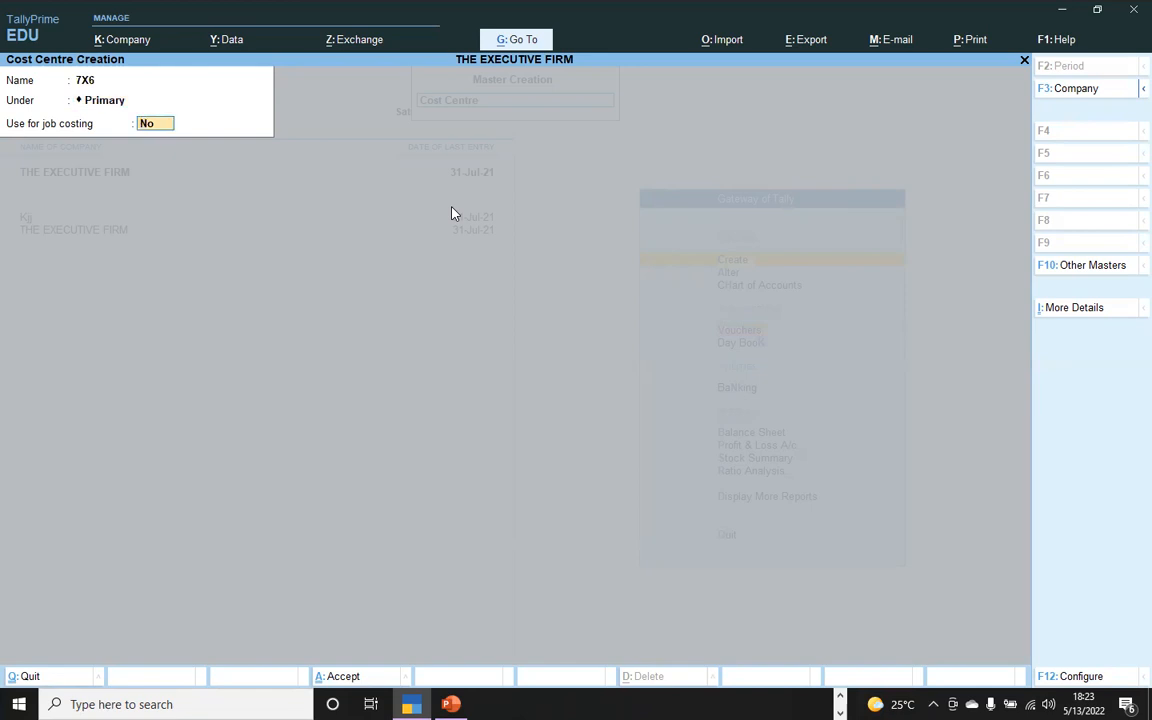
type("Y")
key("Return")
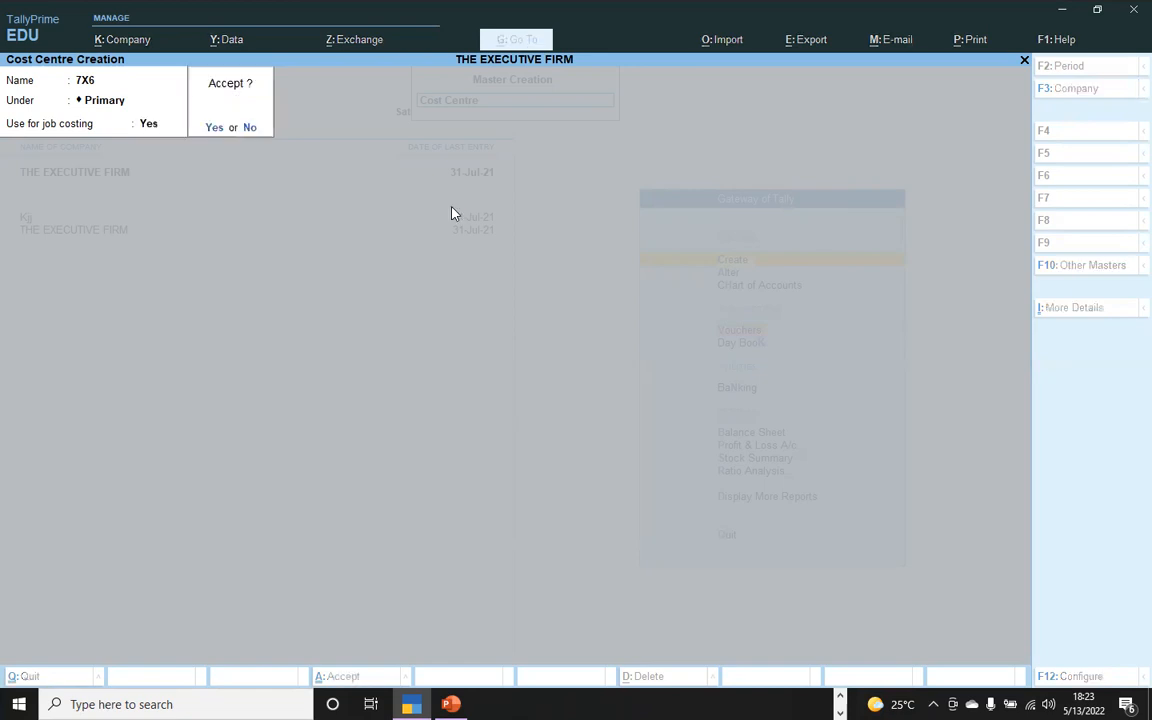
key("Return")
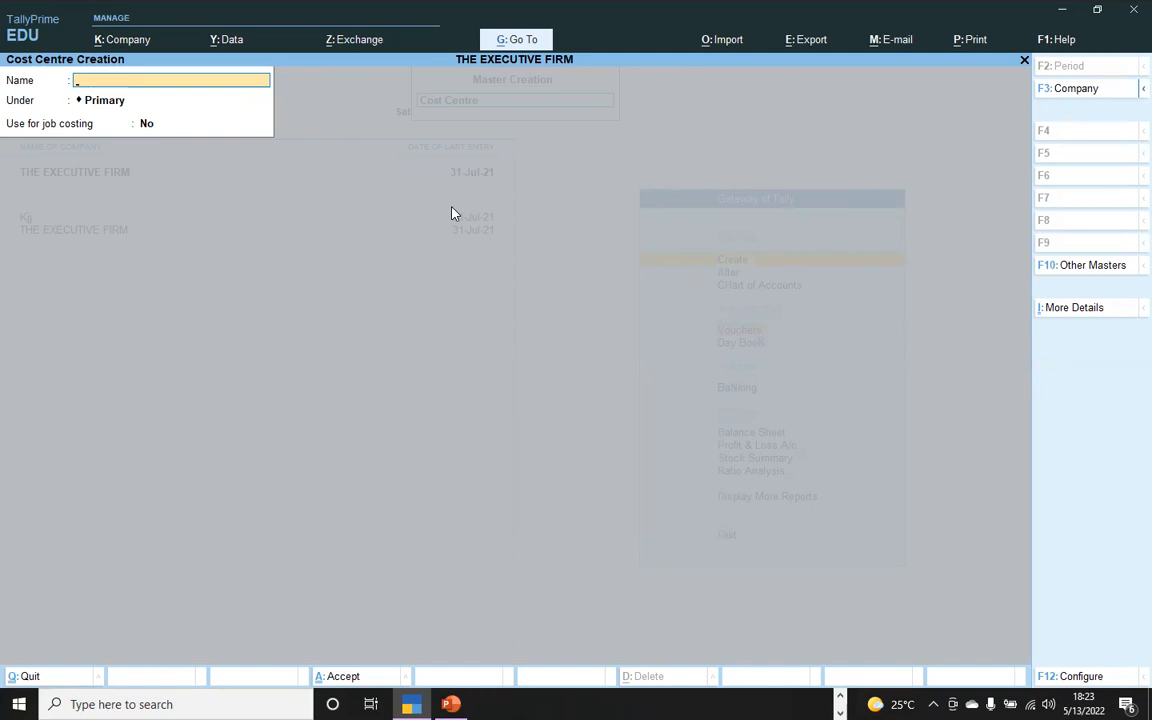
key("Escape")
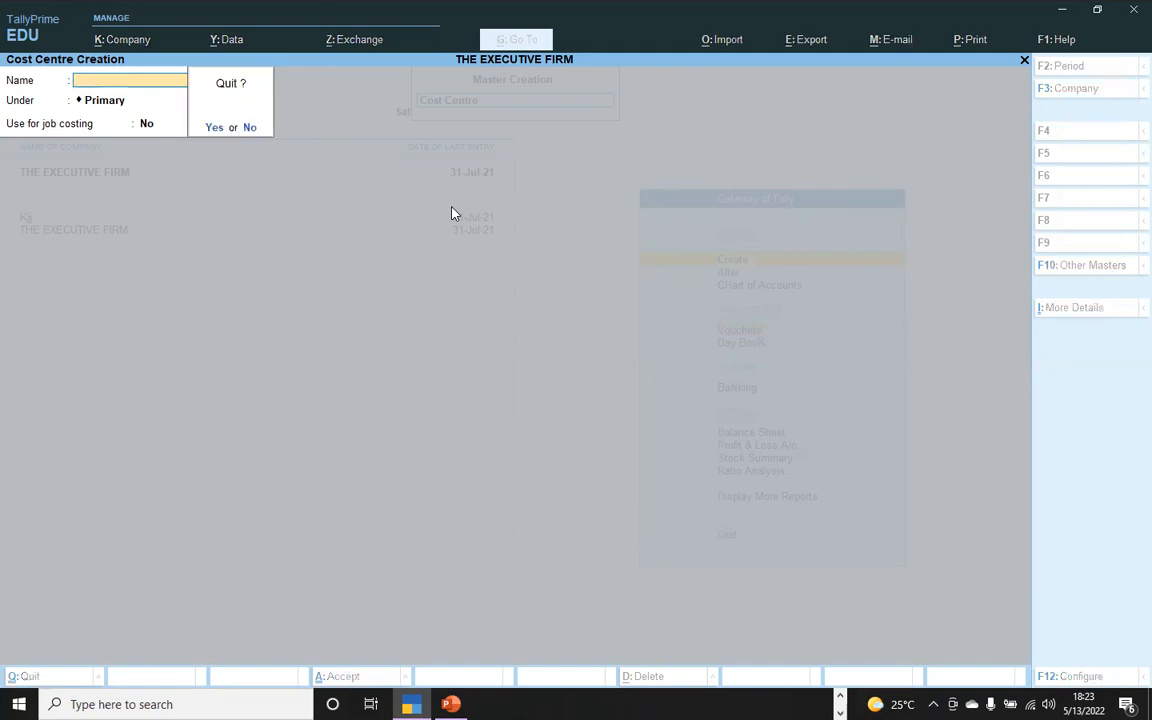
key("Return")
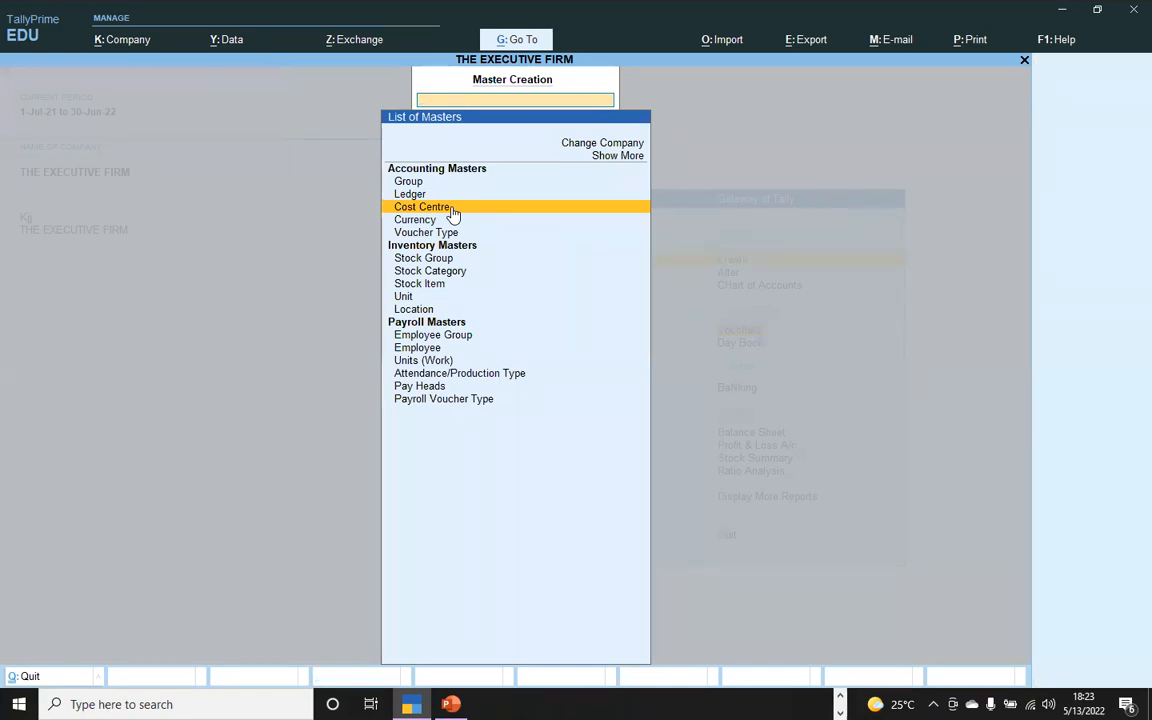
Step: Create a location named 7X6 BED under Primary and assign it to the job/project 7X6 for job costing
left_click(418, 312)
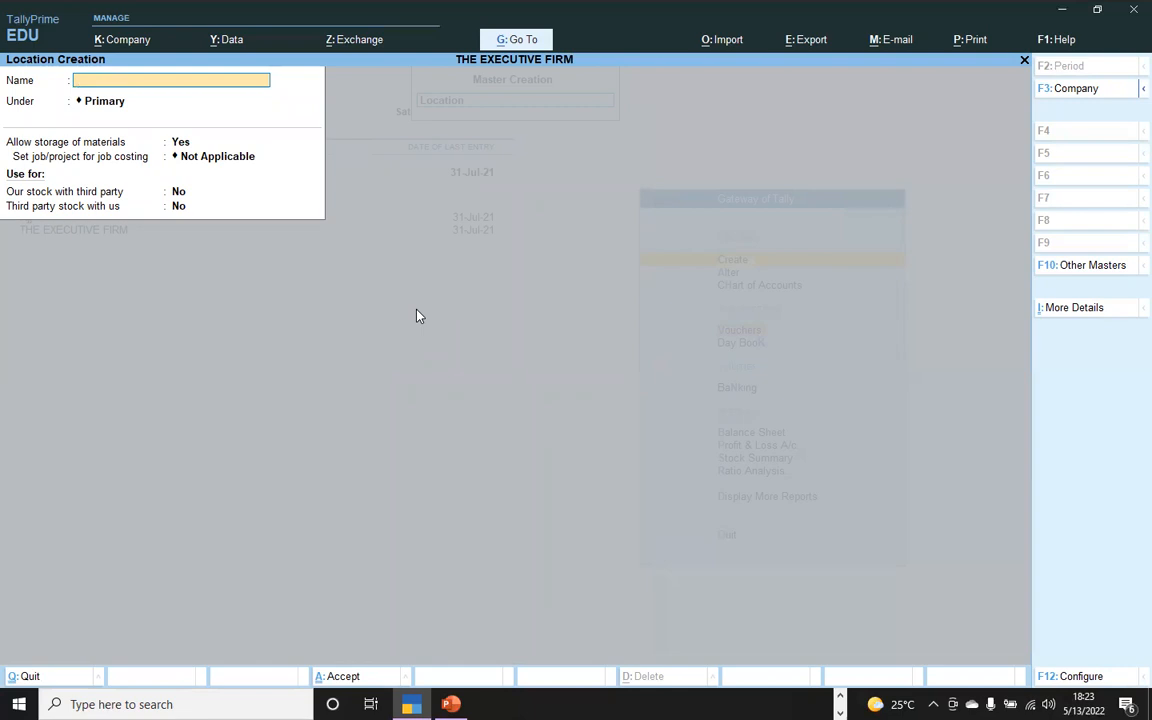
type("7X6 BED")
key("Return")
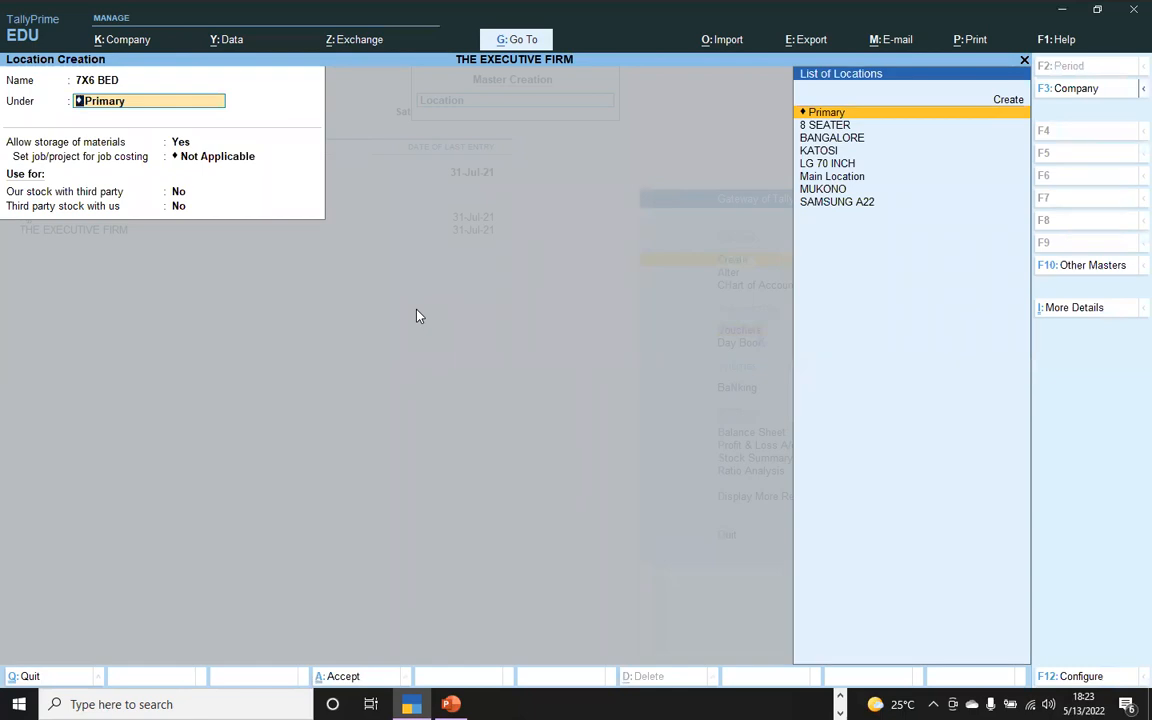
key("Return")
key("Return")
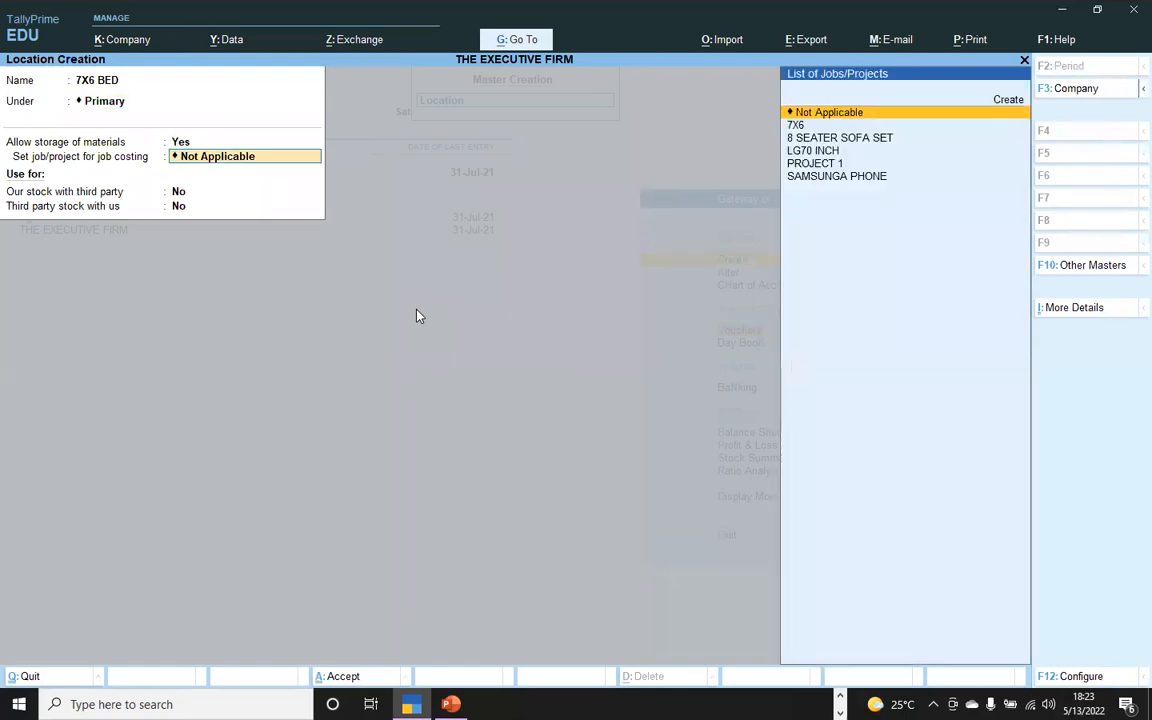
key("Down")
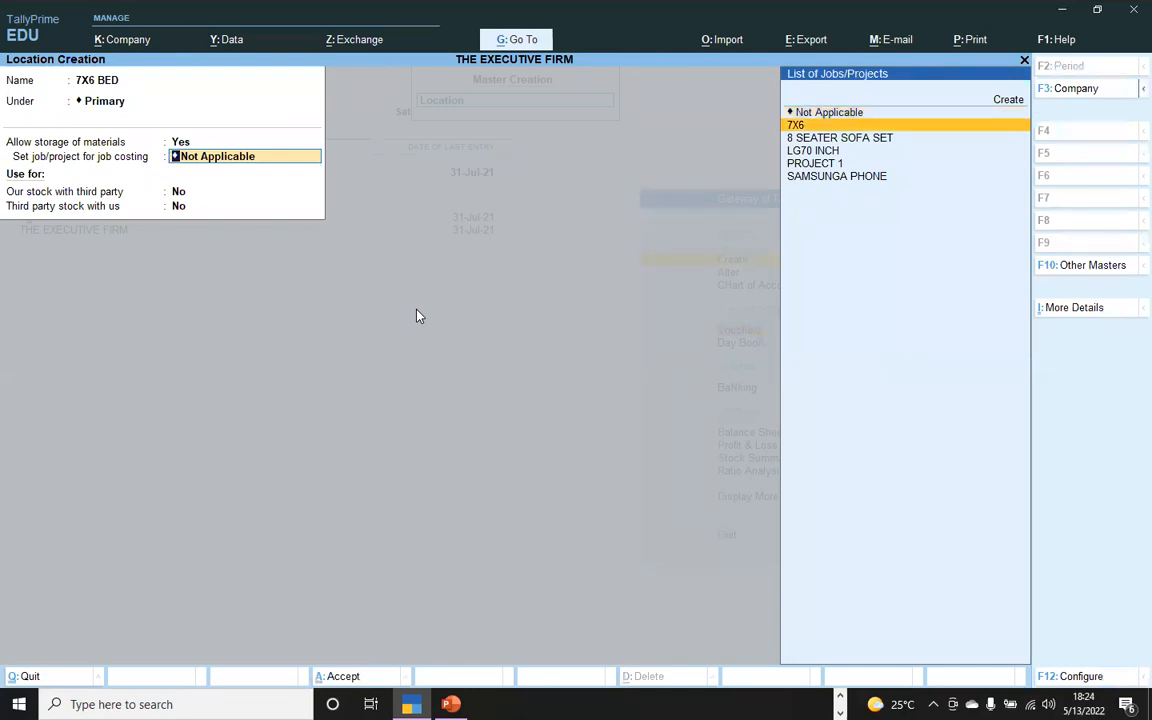
key("Return")
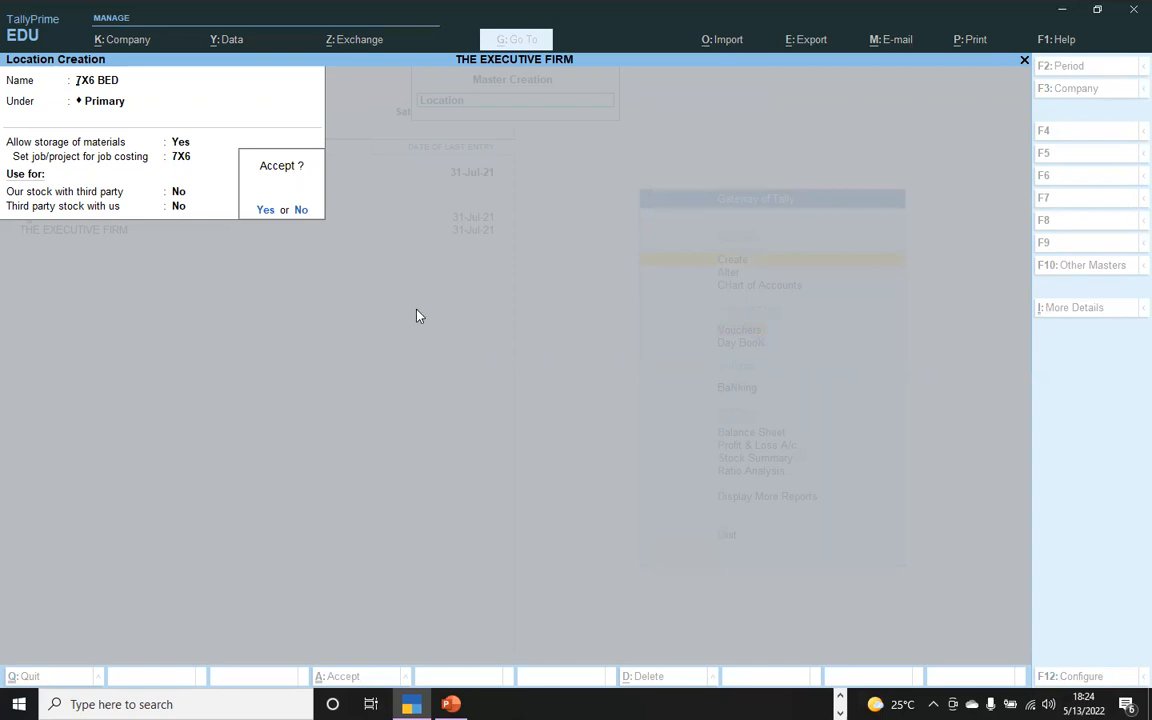
key("Return")
key("Escape")
key("Return")
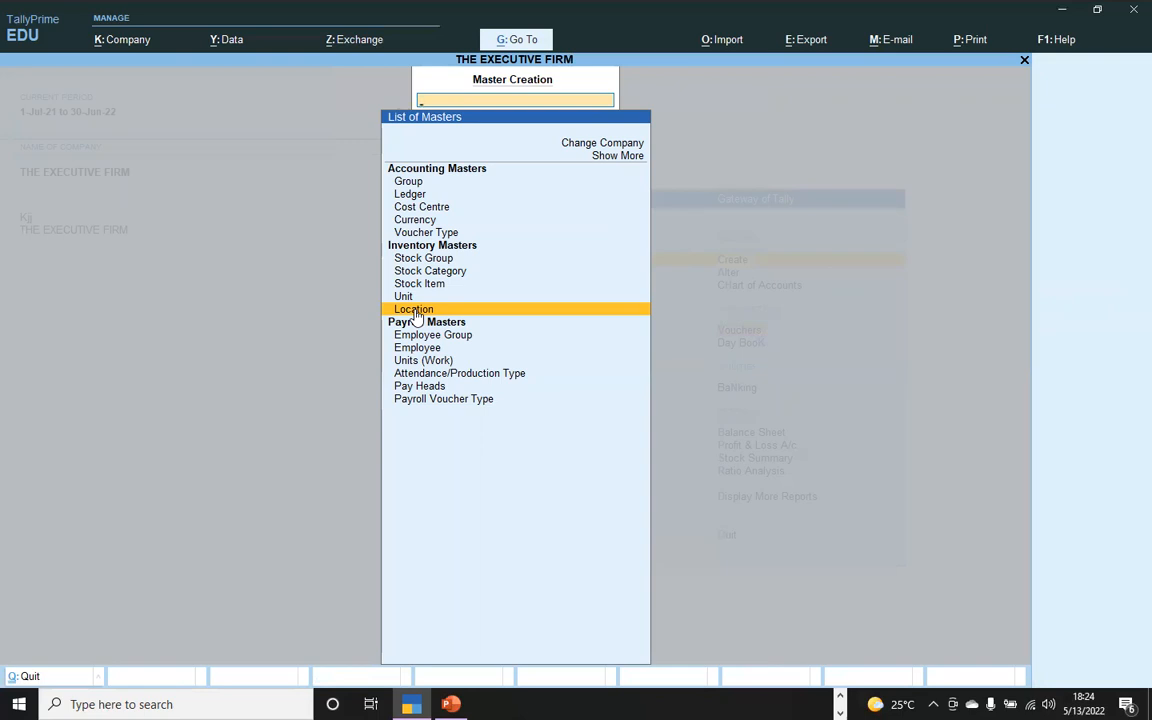
key("Escape")
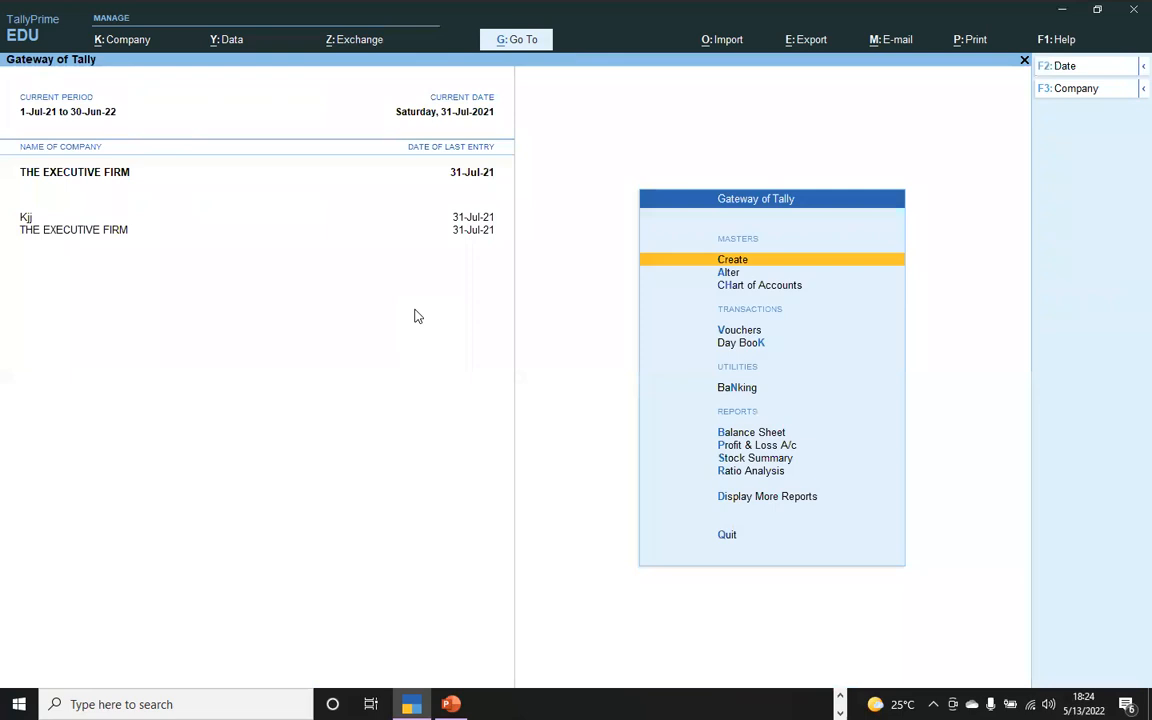
Step: Open the Stock Journal voucher type for alteration and advance to its class names, keeping the general and printing settings
key("a")
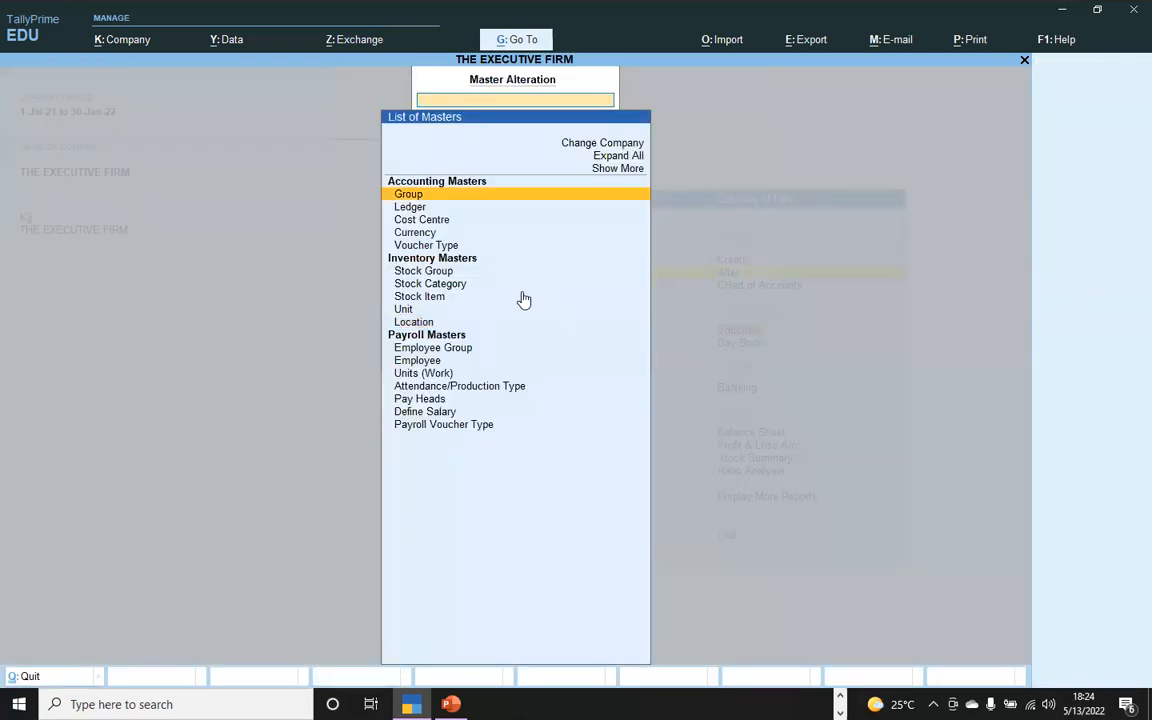
left_click(414, 248)
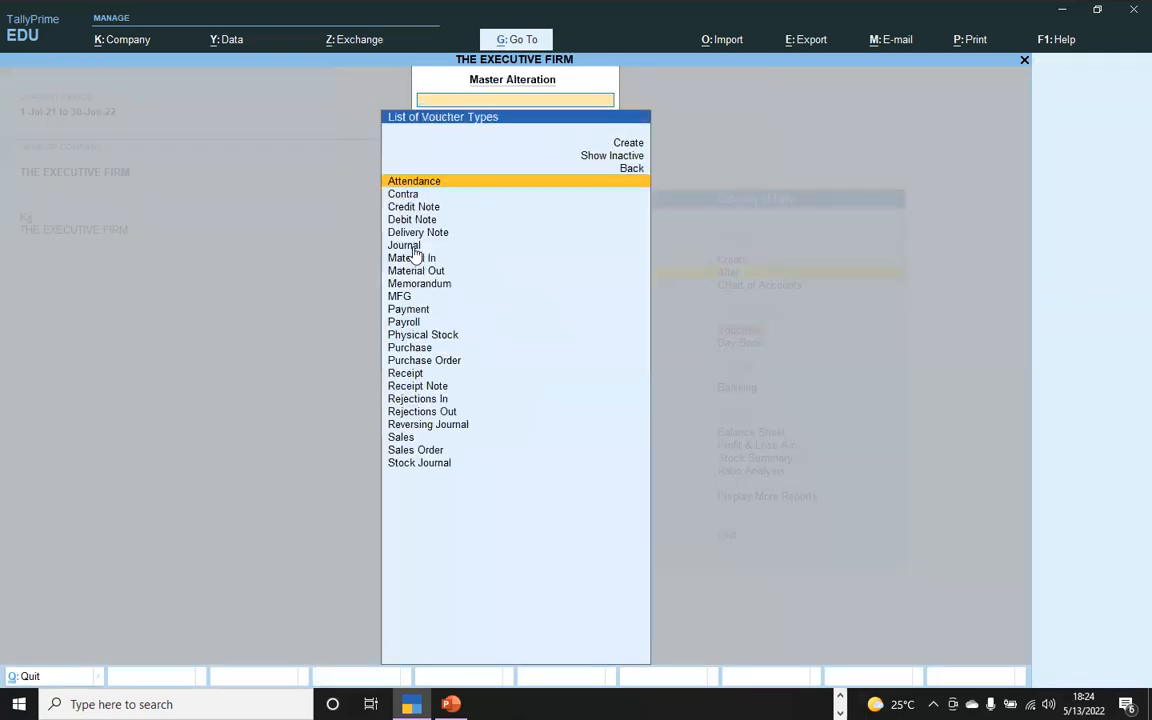
left_click(415, 472)
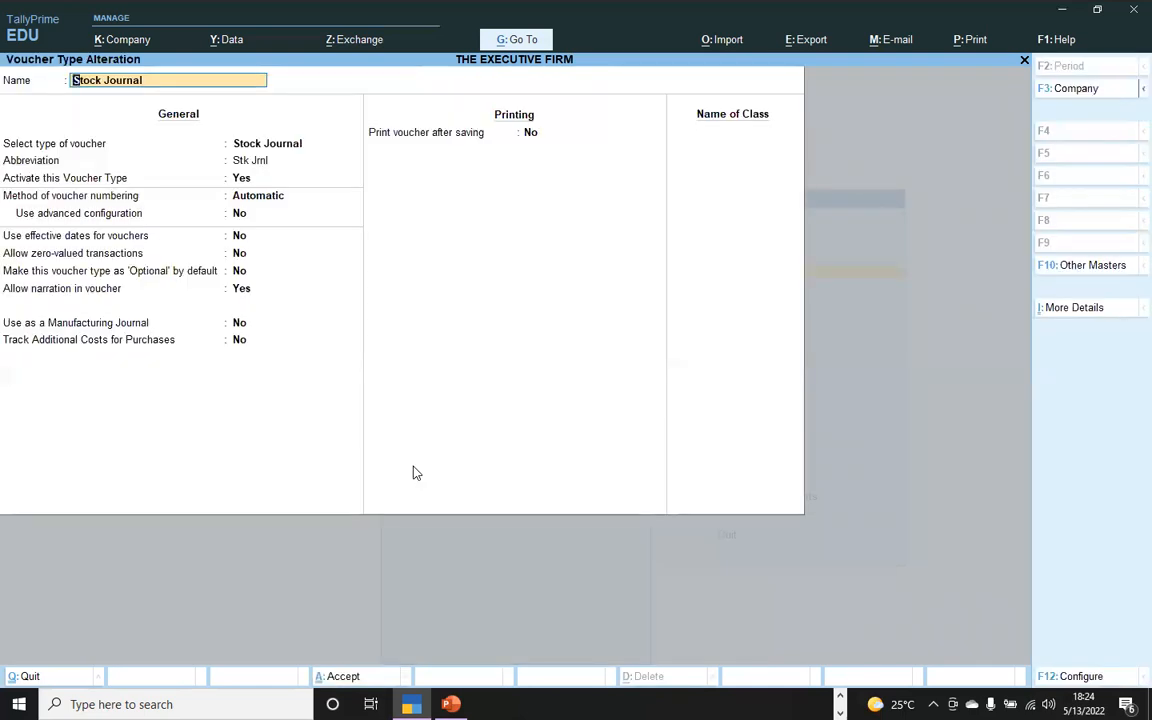
key("Return")
key("Return")
key("Return")
key("Return")
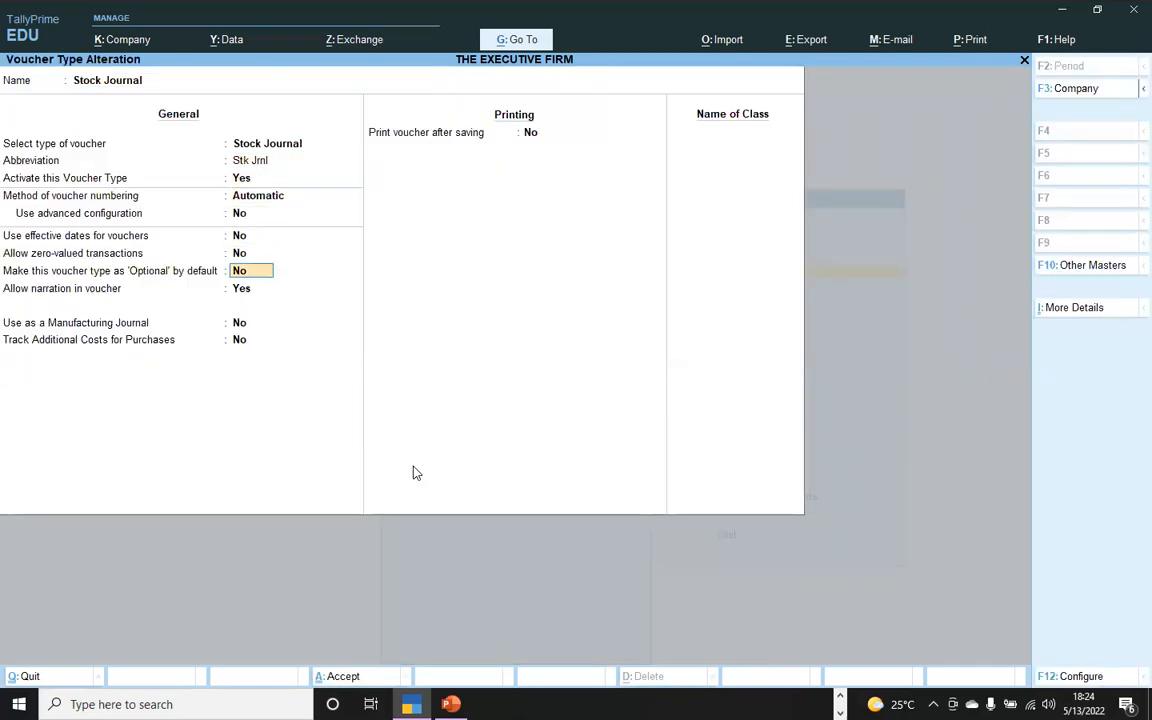
key("Return")
key("Return")
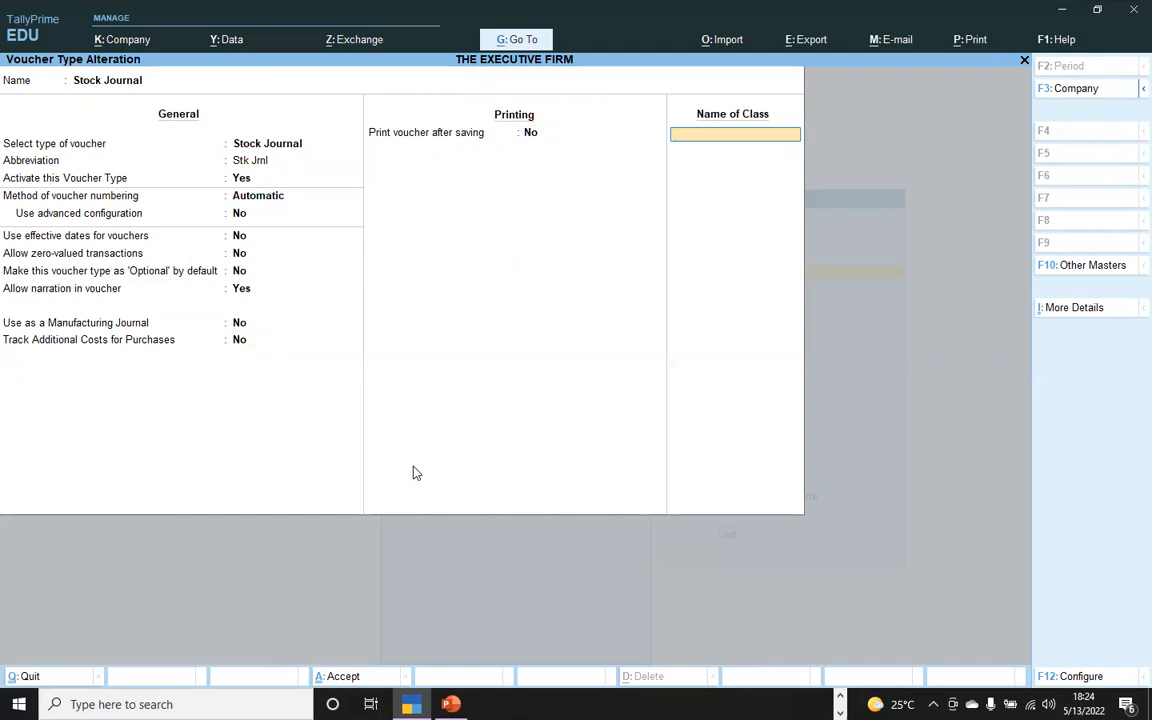
Step: Add a voucher class named TRANSFER for inter-location transfers to the Stock Journal voucher type and save it
type("TRANSFER")
key("Return")
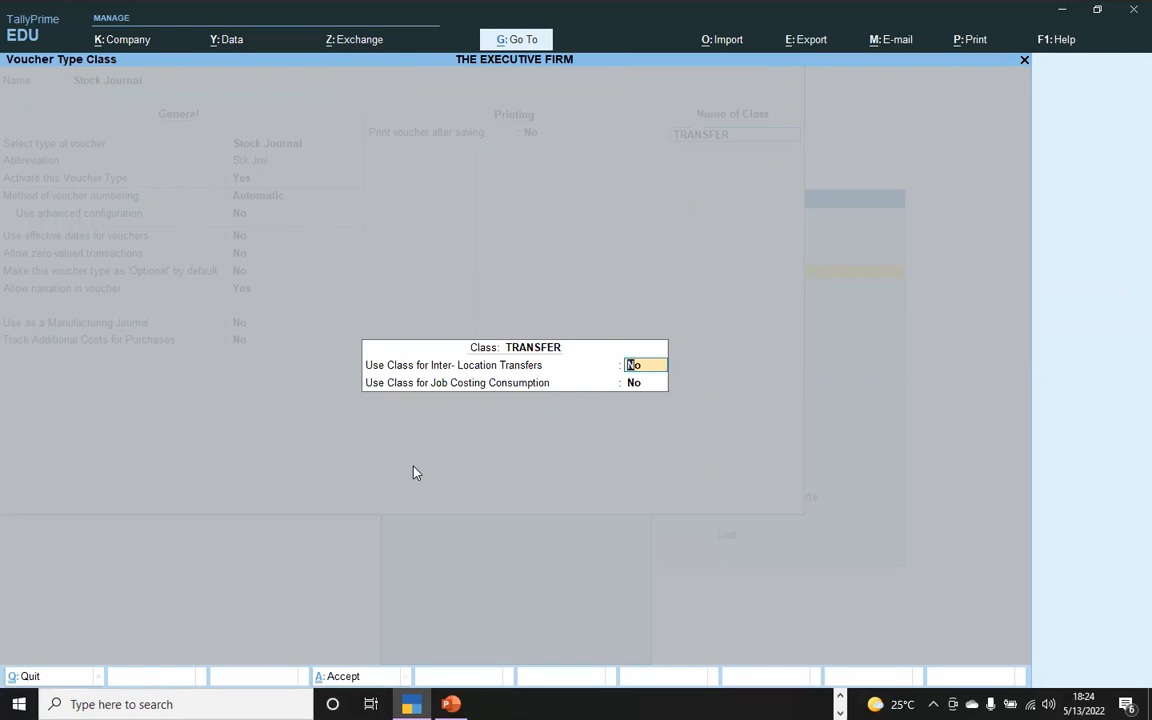
type("Y")
key("Return")
key("Return")
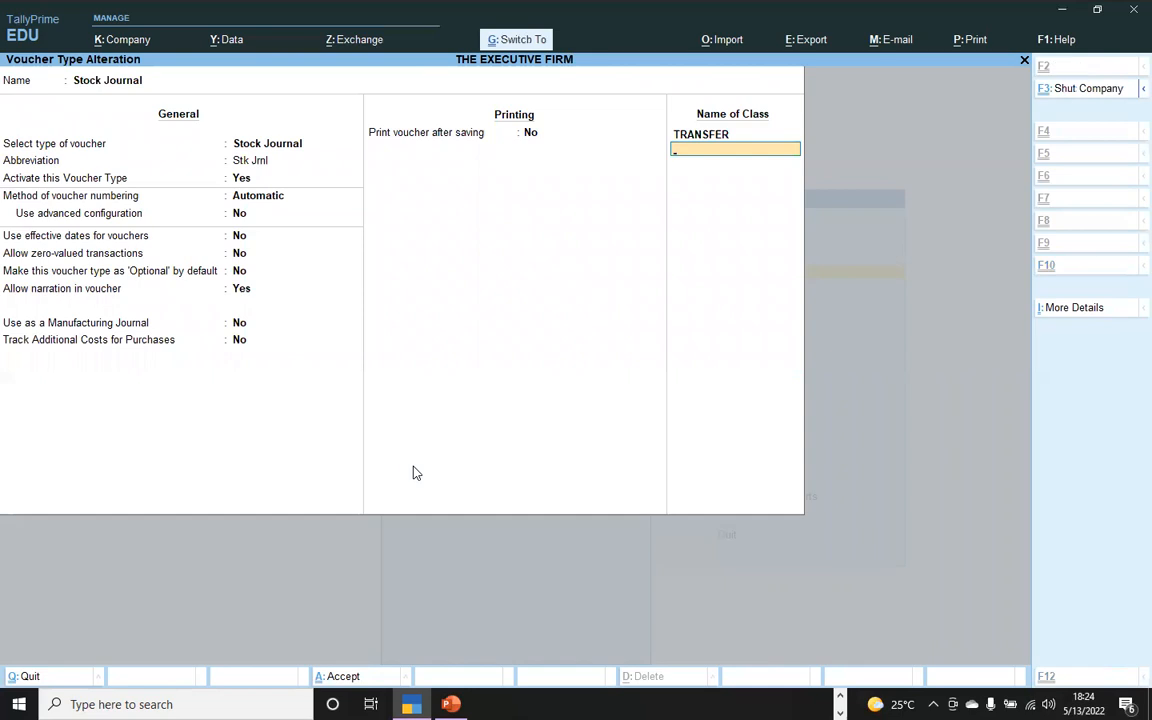
key("ctrl+a")
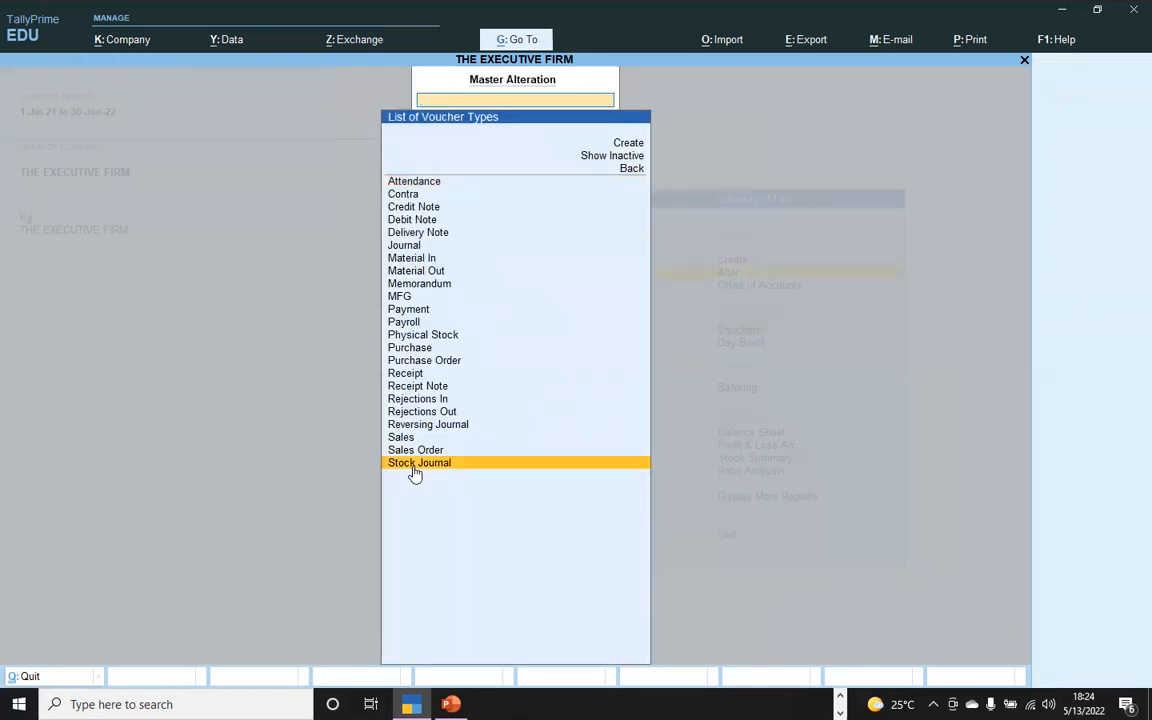
key("Escape")
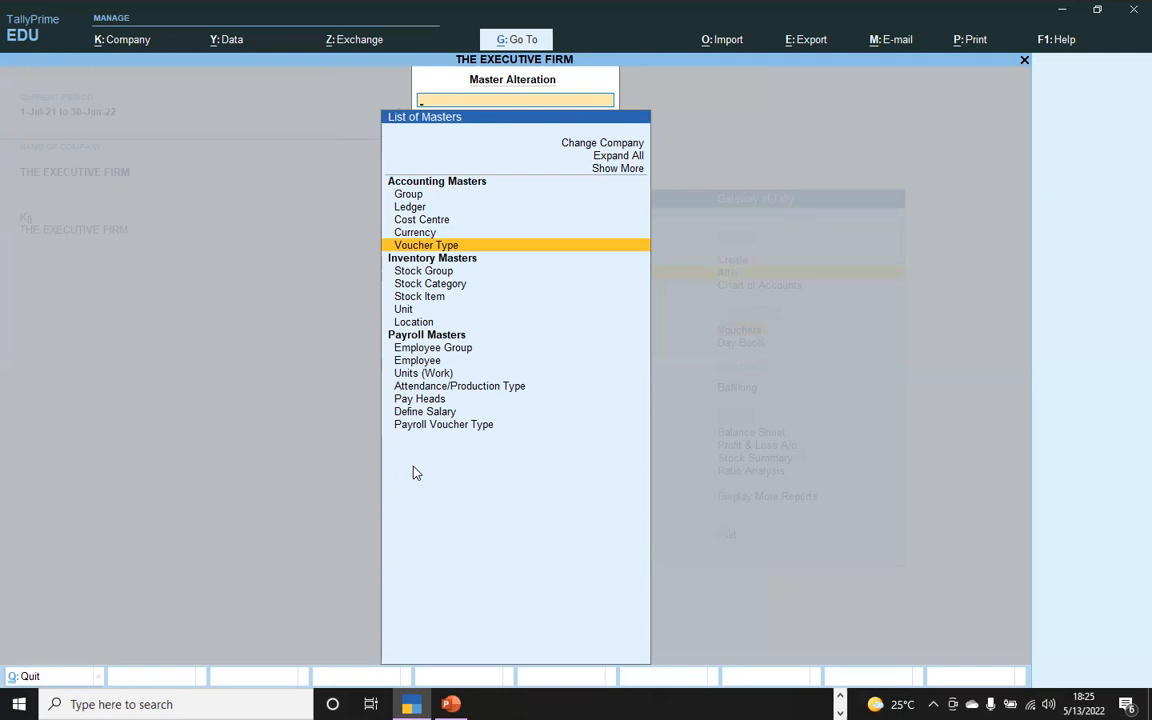
key("Escape")
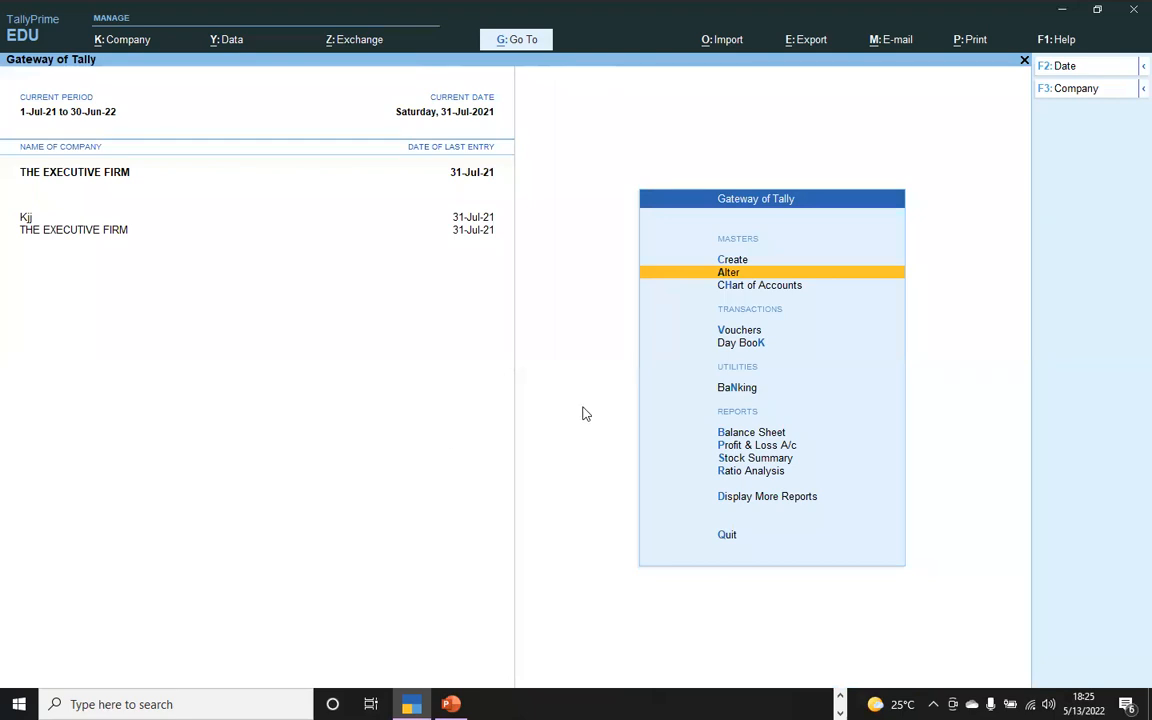
Step: Start a Stock Journal voucher with the TRANSFER class and set its destination location to 7X6 BED
key("v")
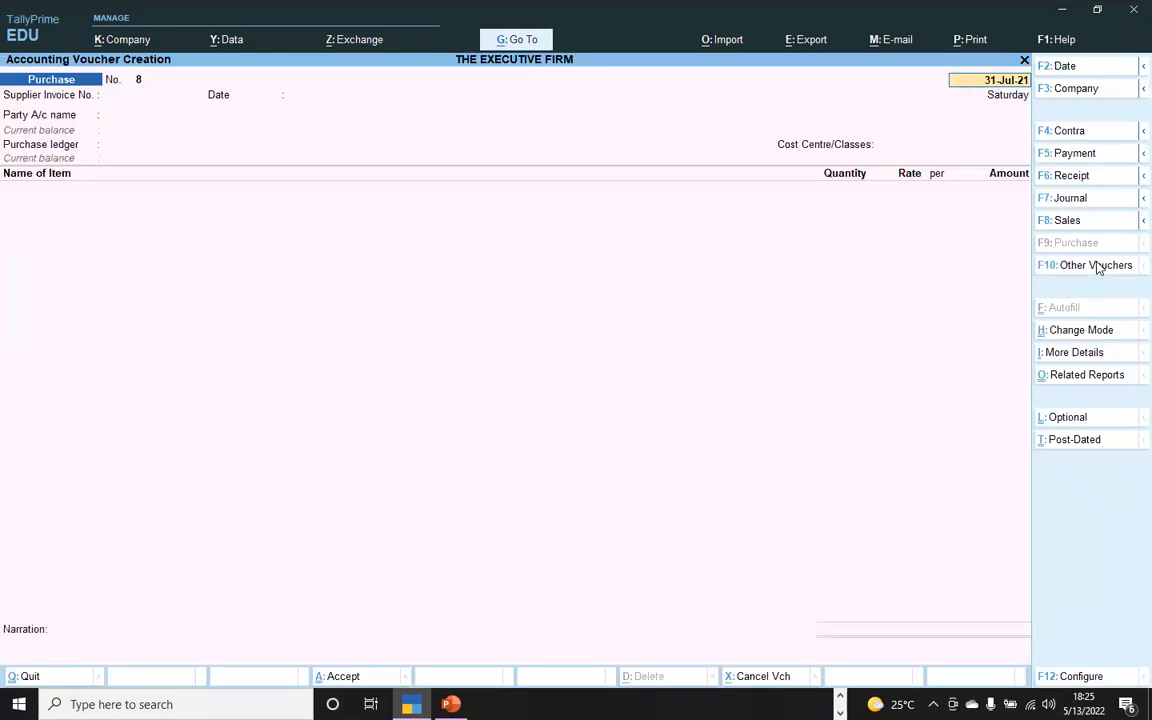
left_click(1097, 265)
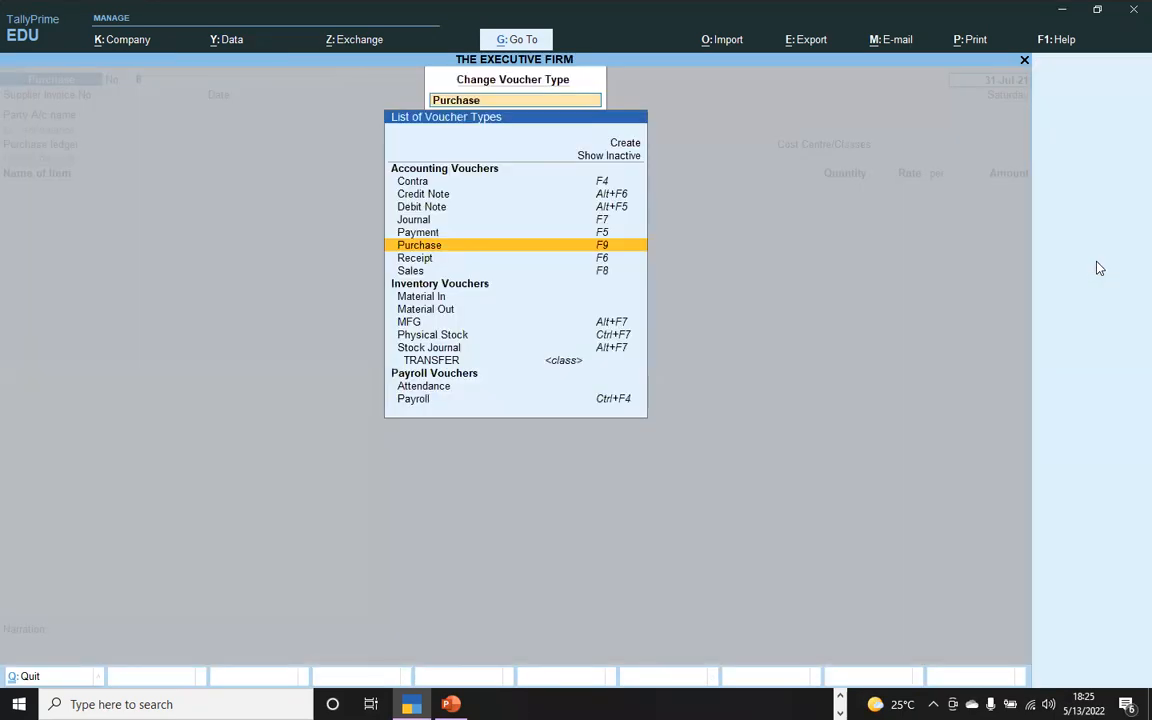
left_click(448, 362)
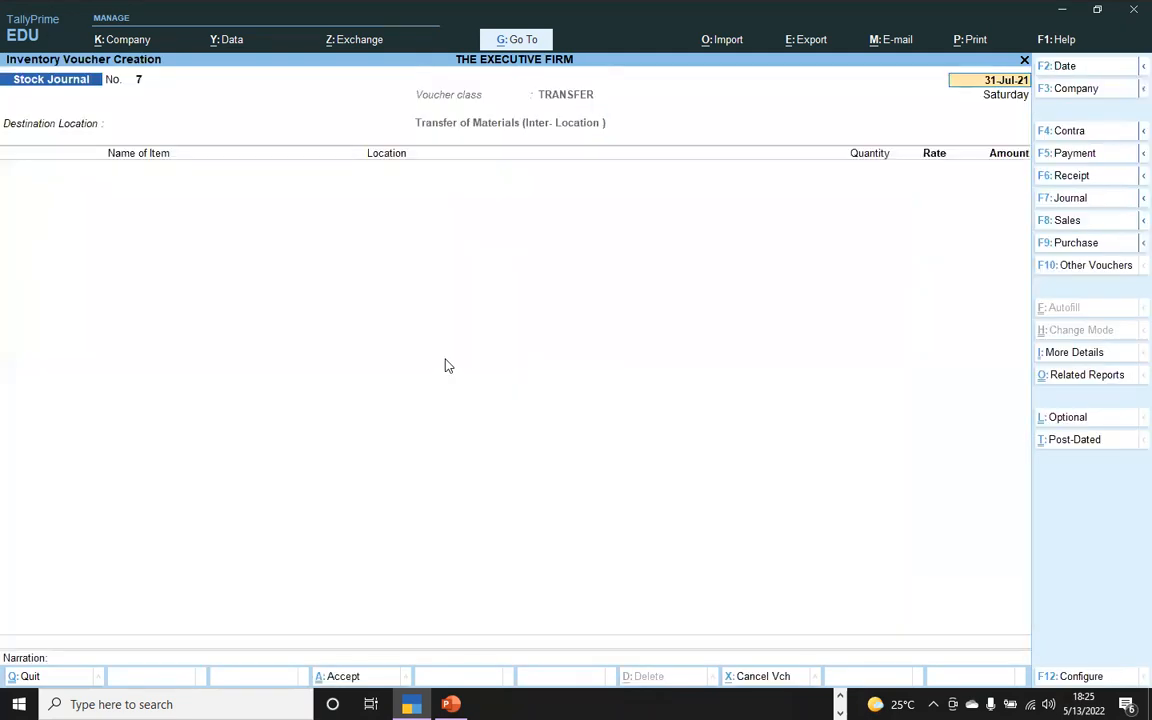
key("Return")
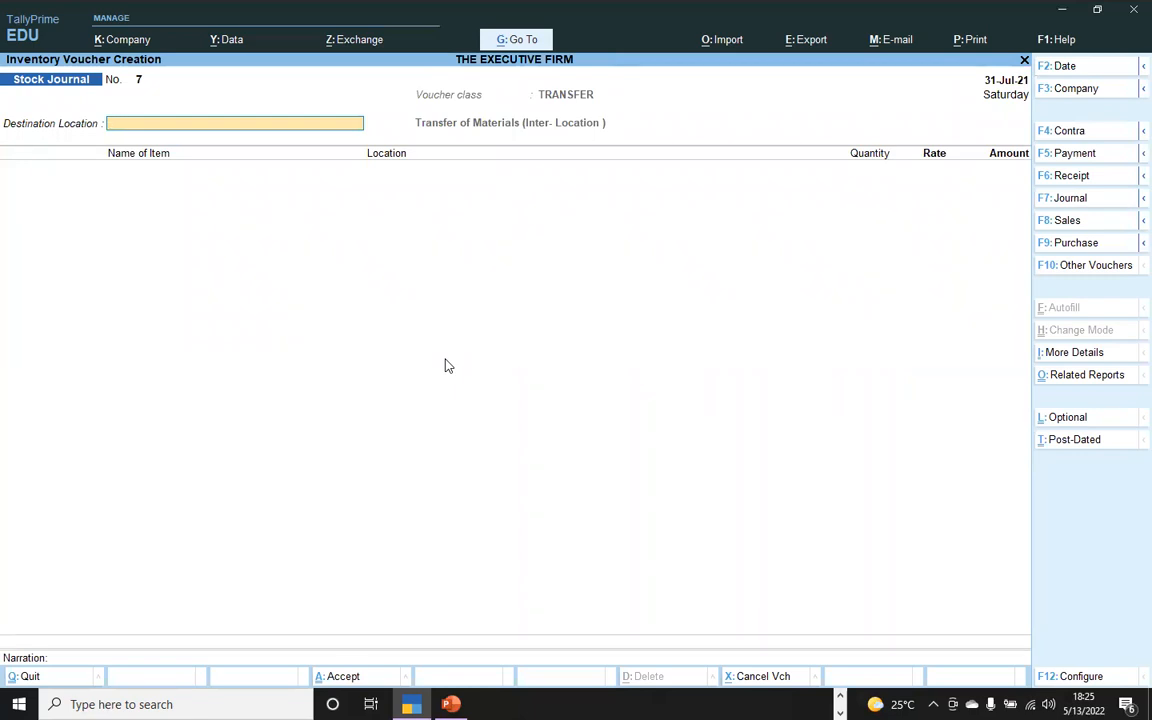
type("7")
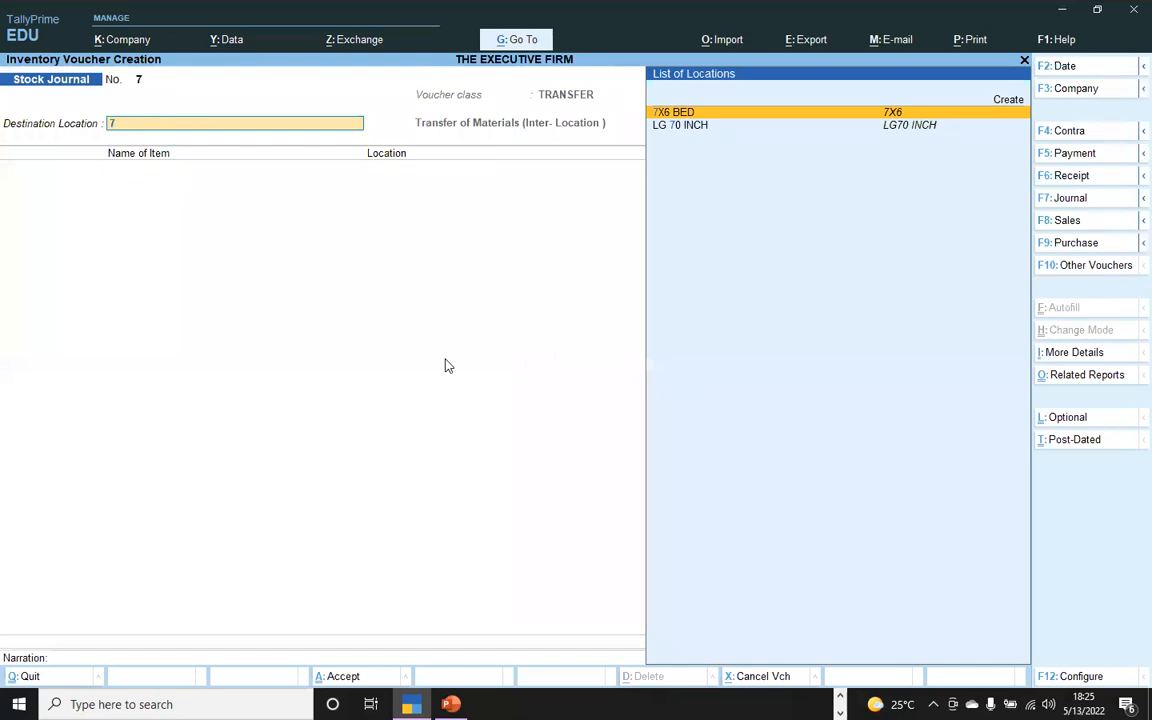
key("Return")
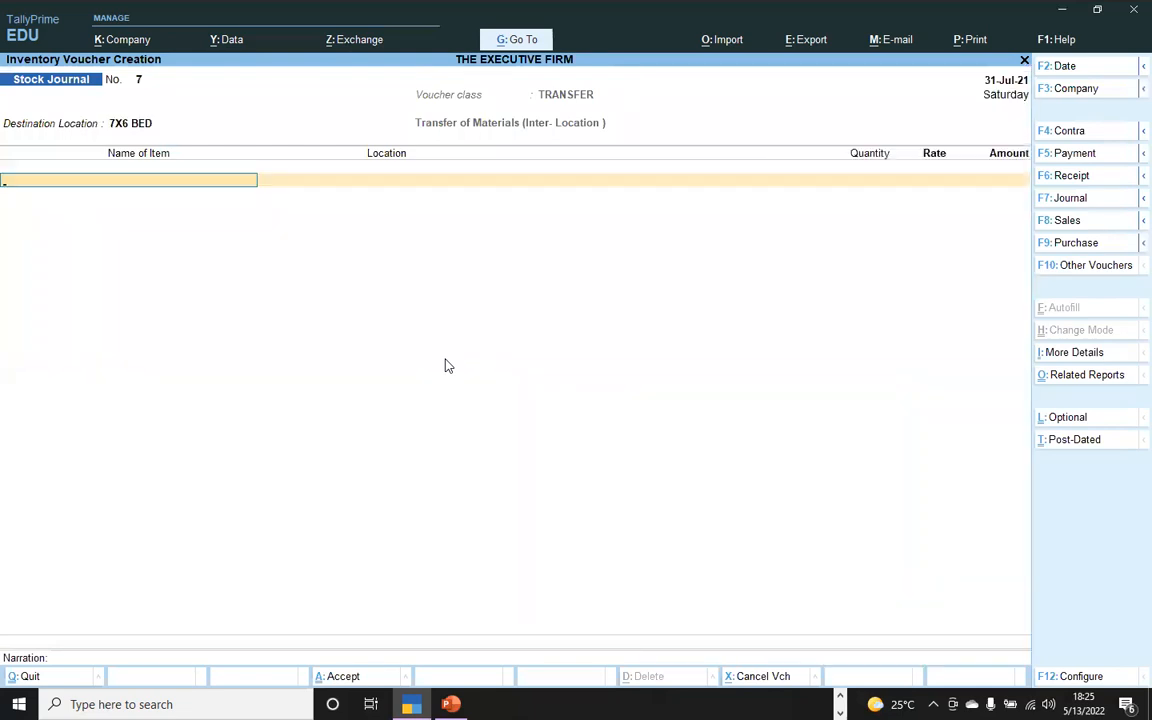
Step: Add the stock item NAIL from Main Location to the transfer, with quantity 100 KG at a rate of 3000
type("NA")
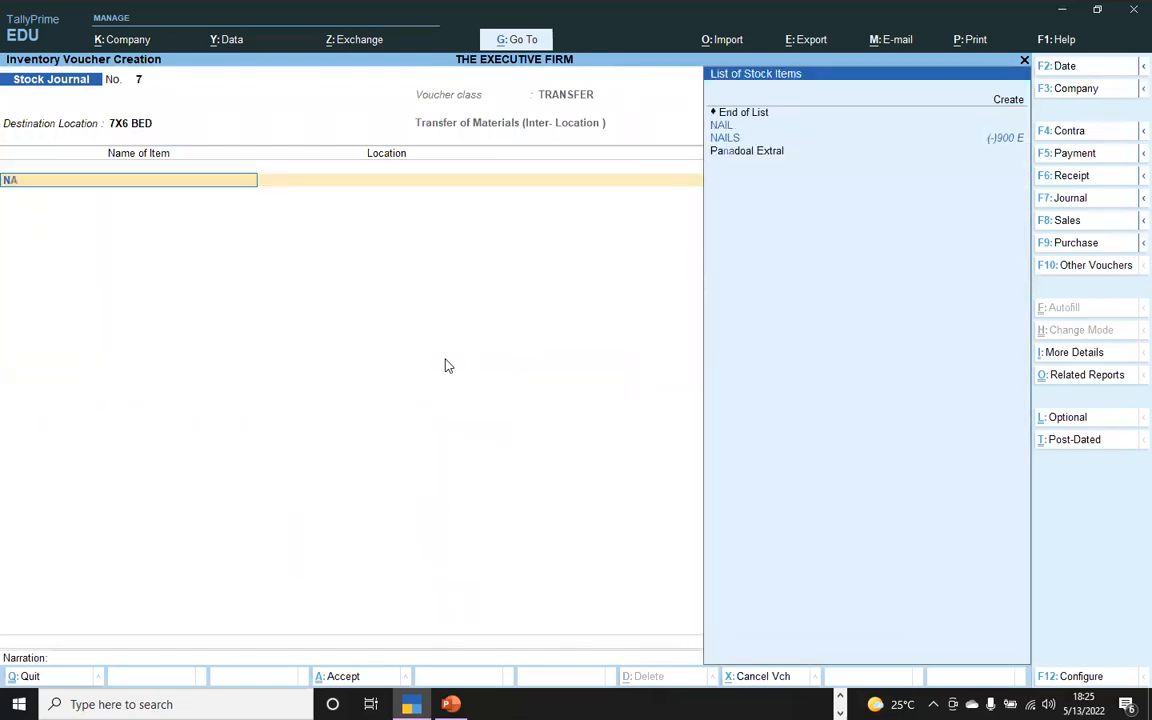
left_click(738, 128)
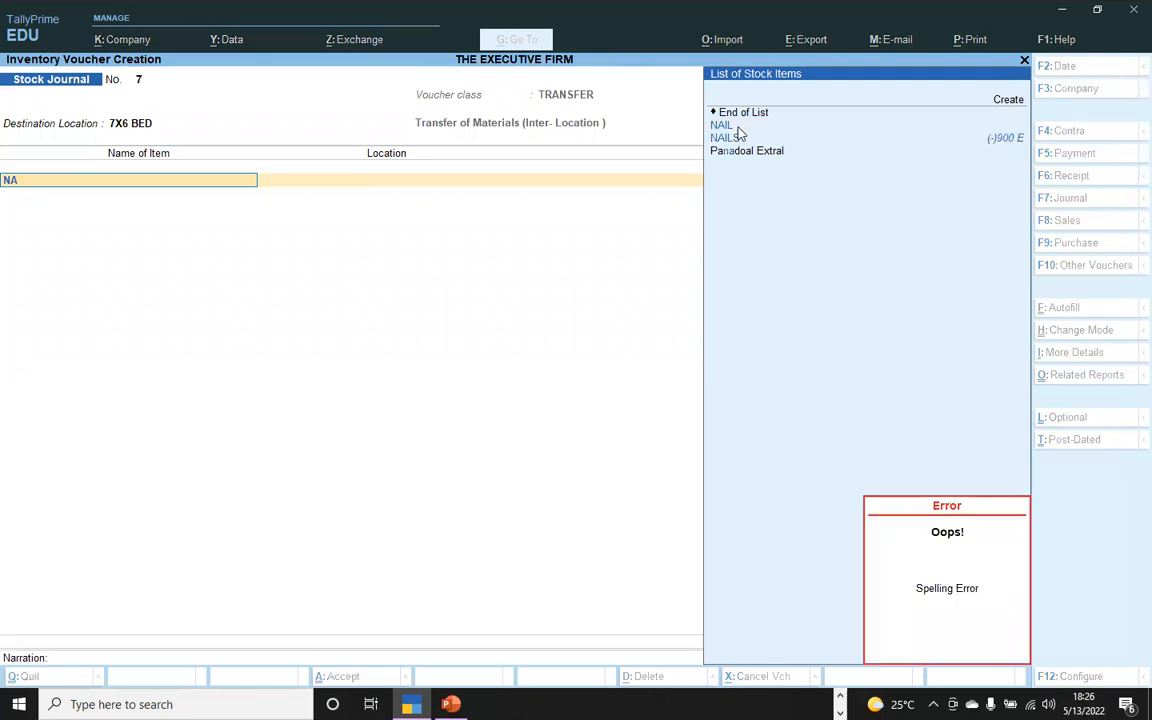
type("I")
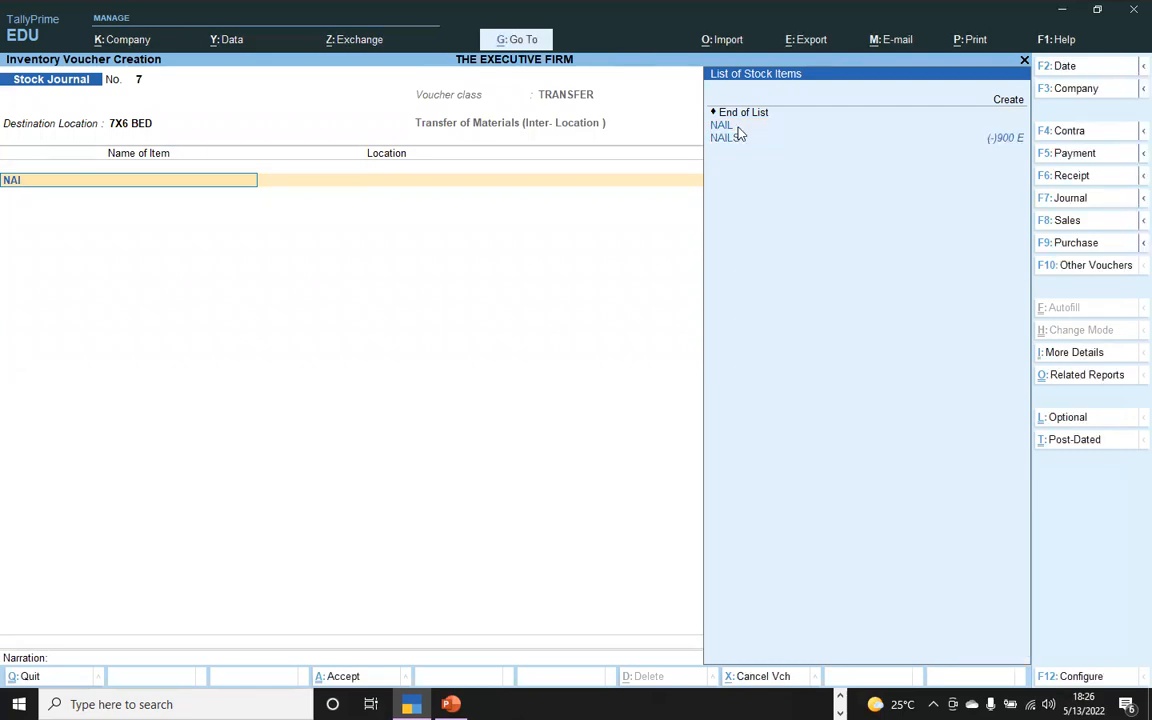
key("Return")
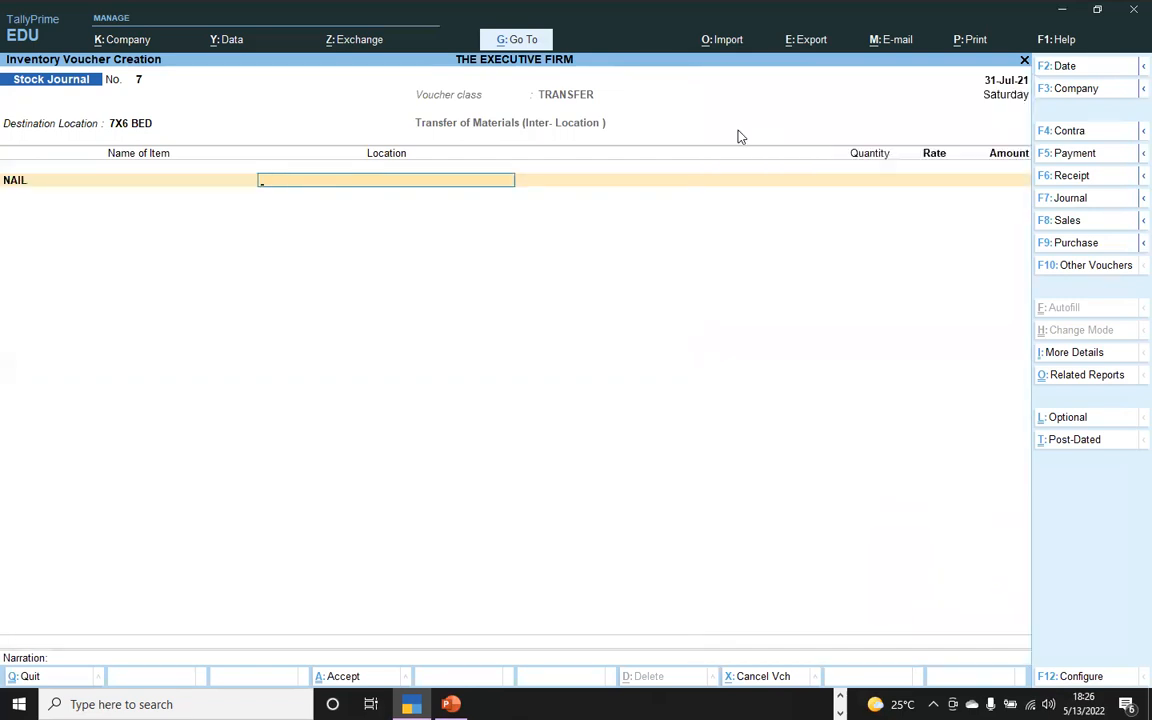
type("MA")
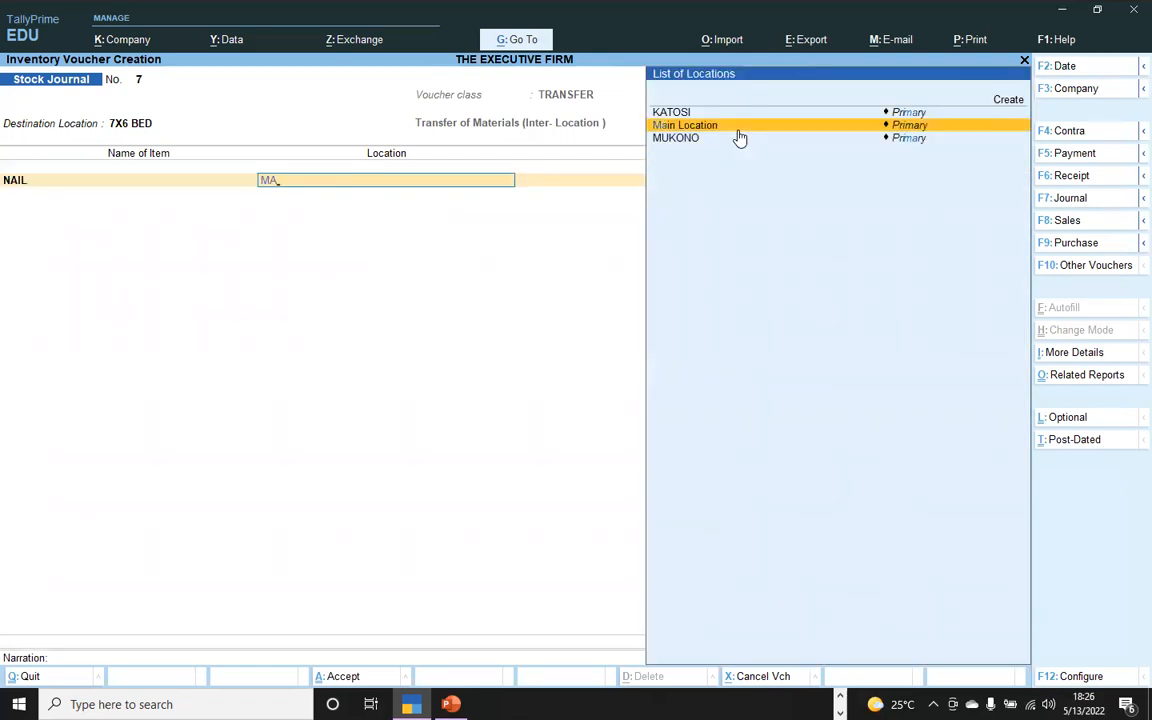
key("Return")
type("100 KG")
key("Return")
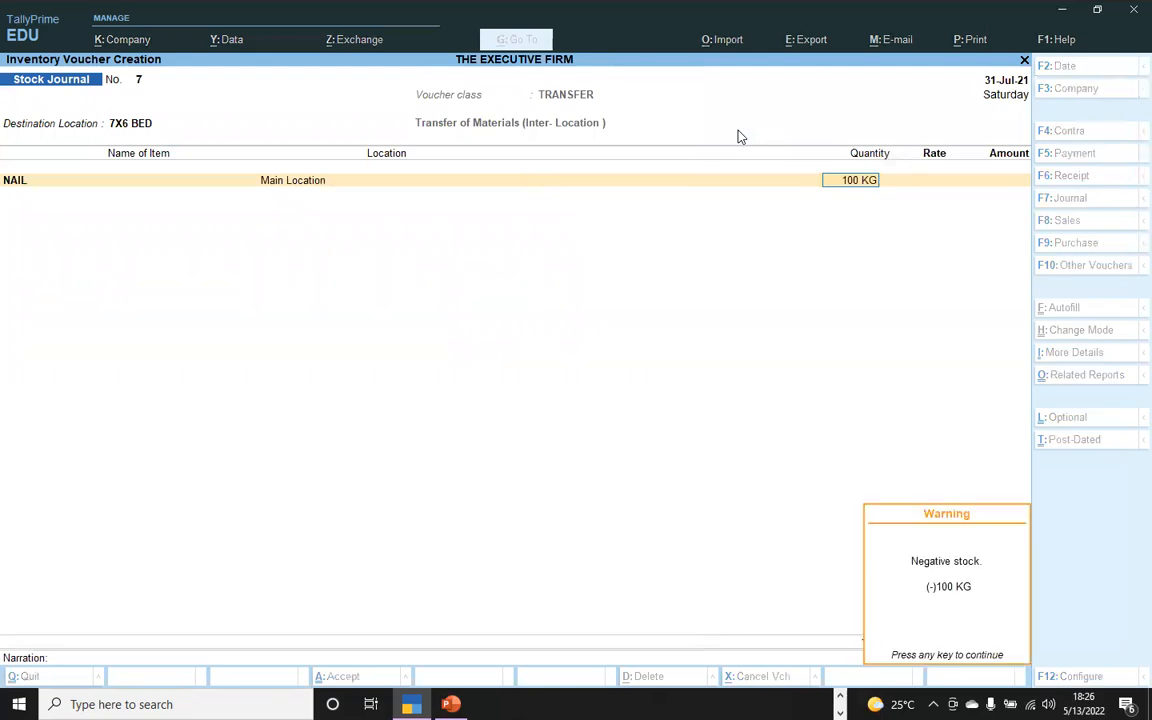
key("Return")
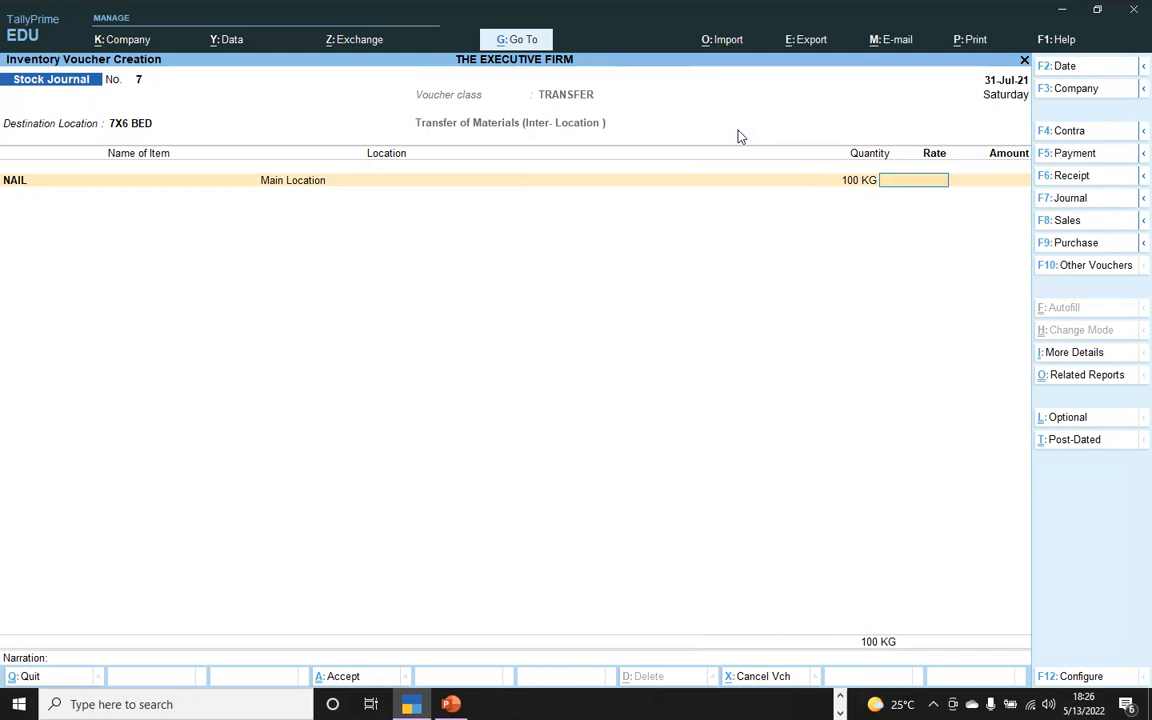
type("3000")
key("Return")
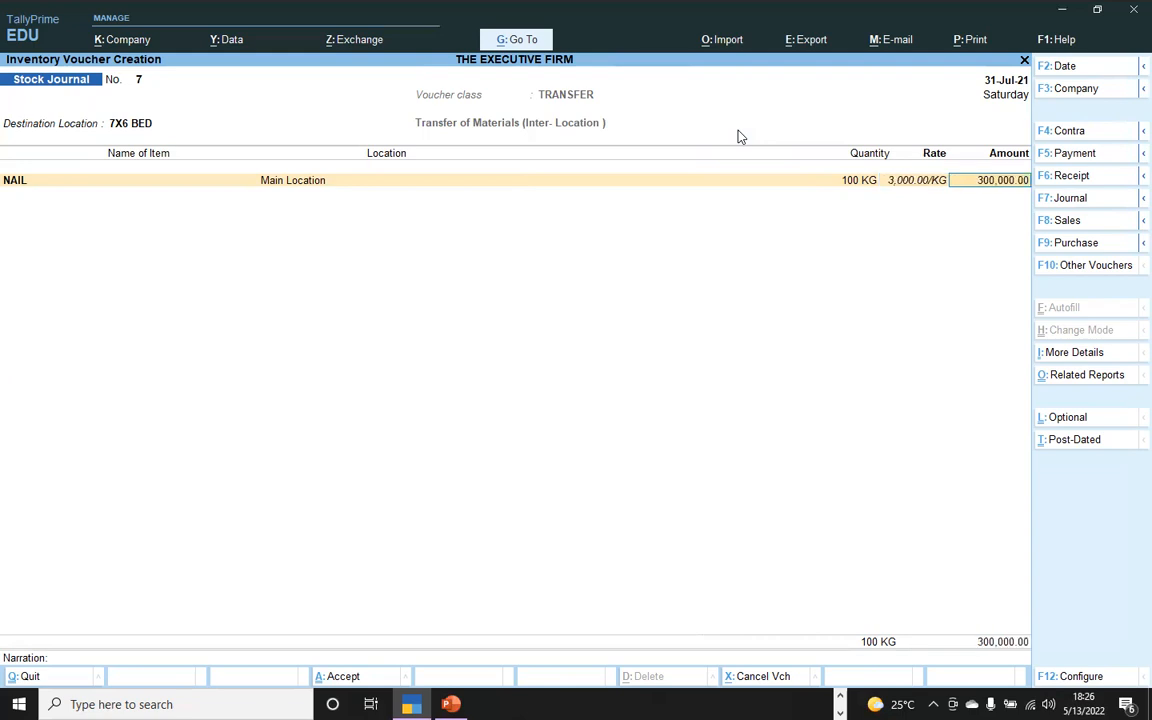
key("Return")
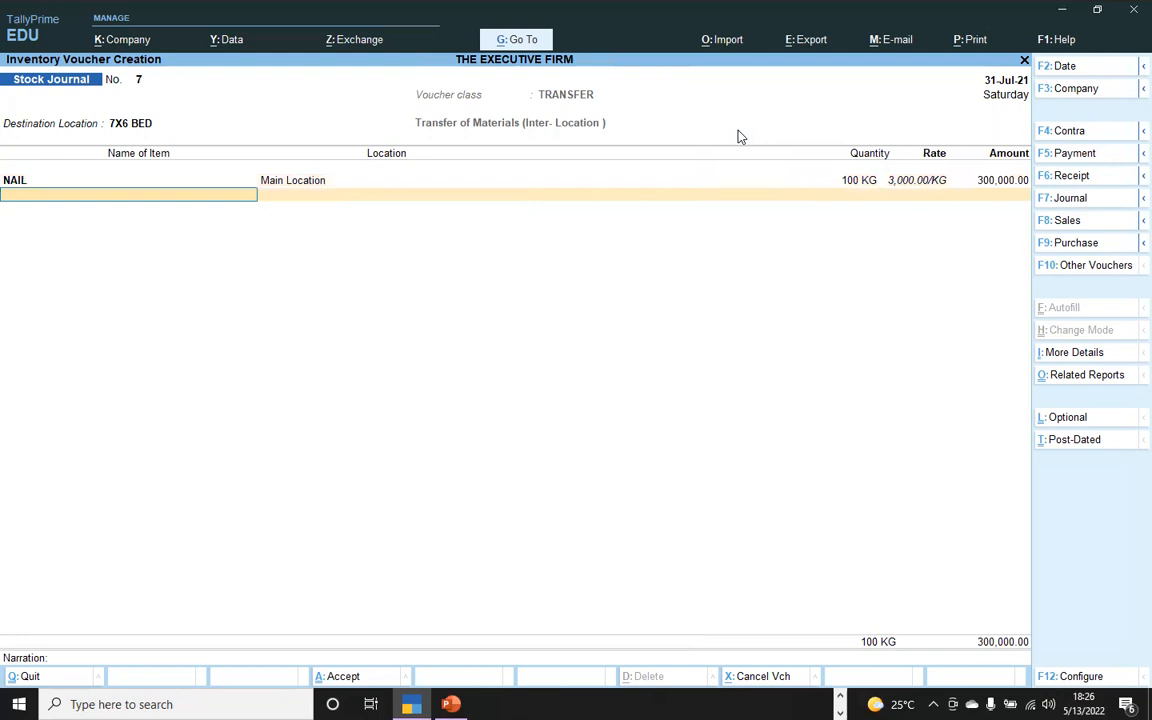
Step: Add the item Bed Stands from Main Location, with quantity 4 at a rate of 5000 each
type("BED")
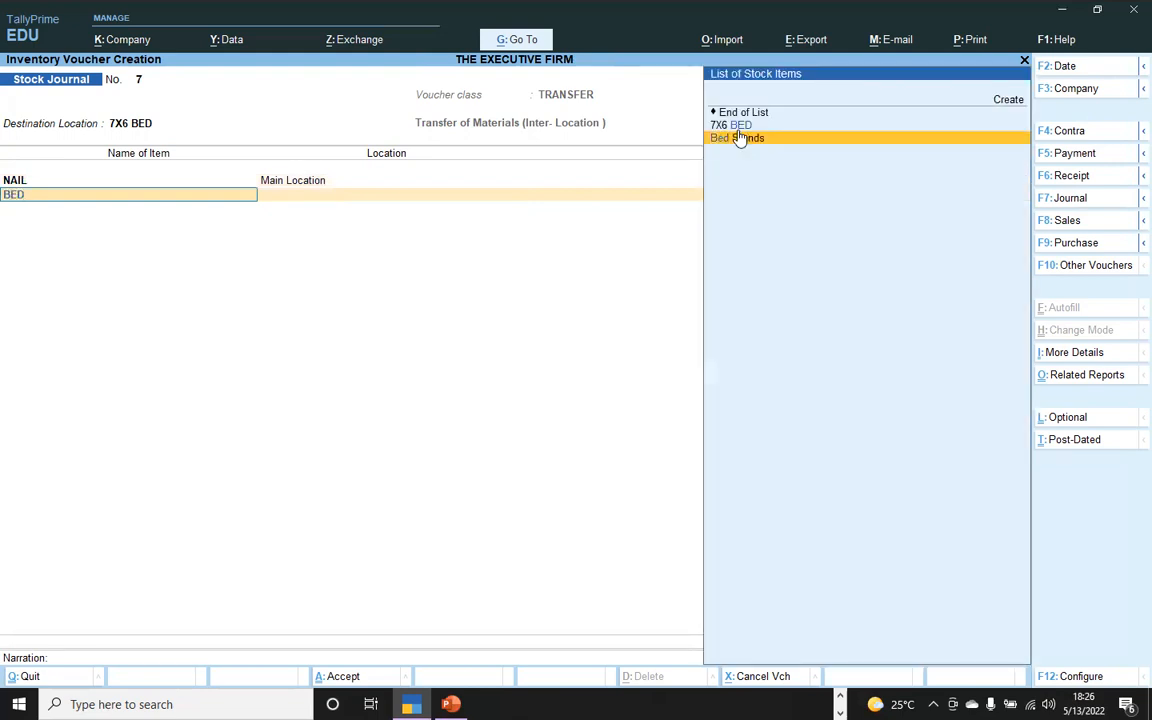
left_click(738, 138)
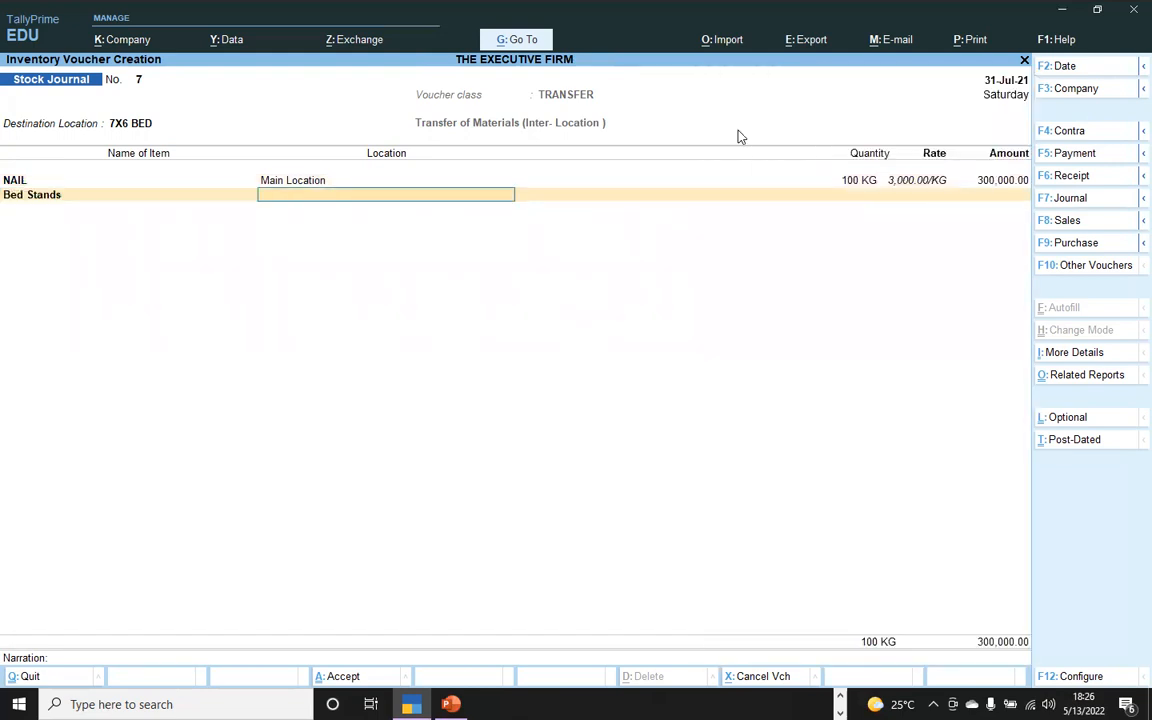
type("MA")
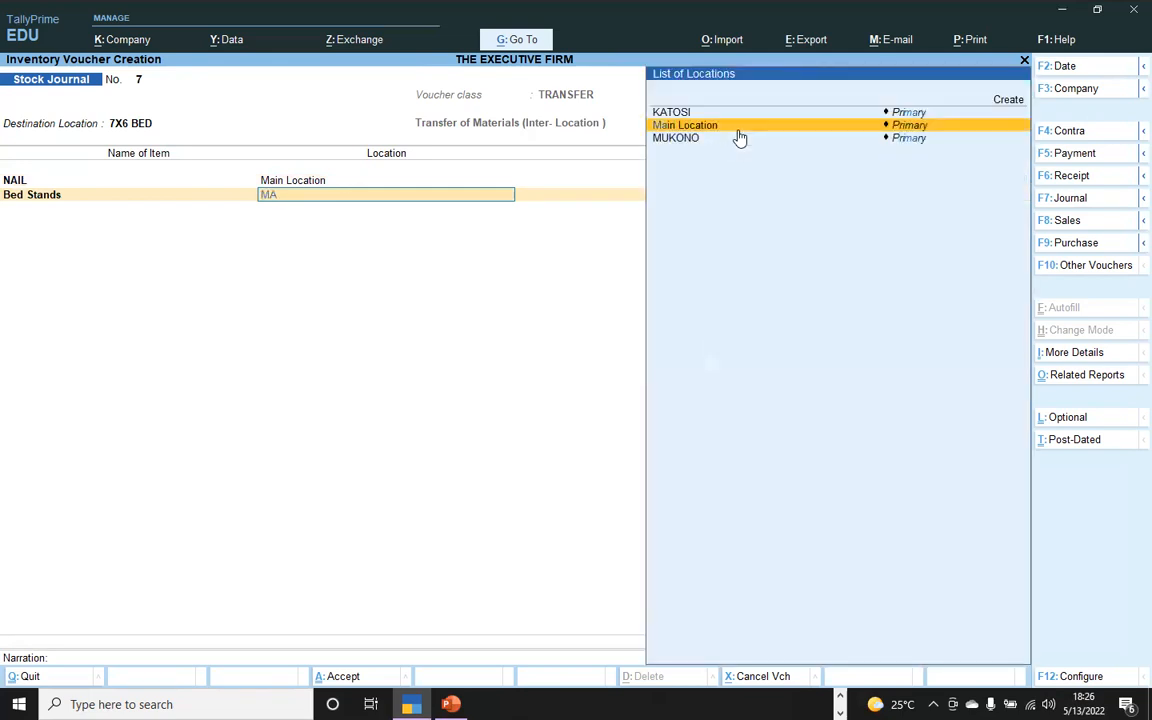
left_click(738, 130)
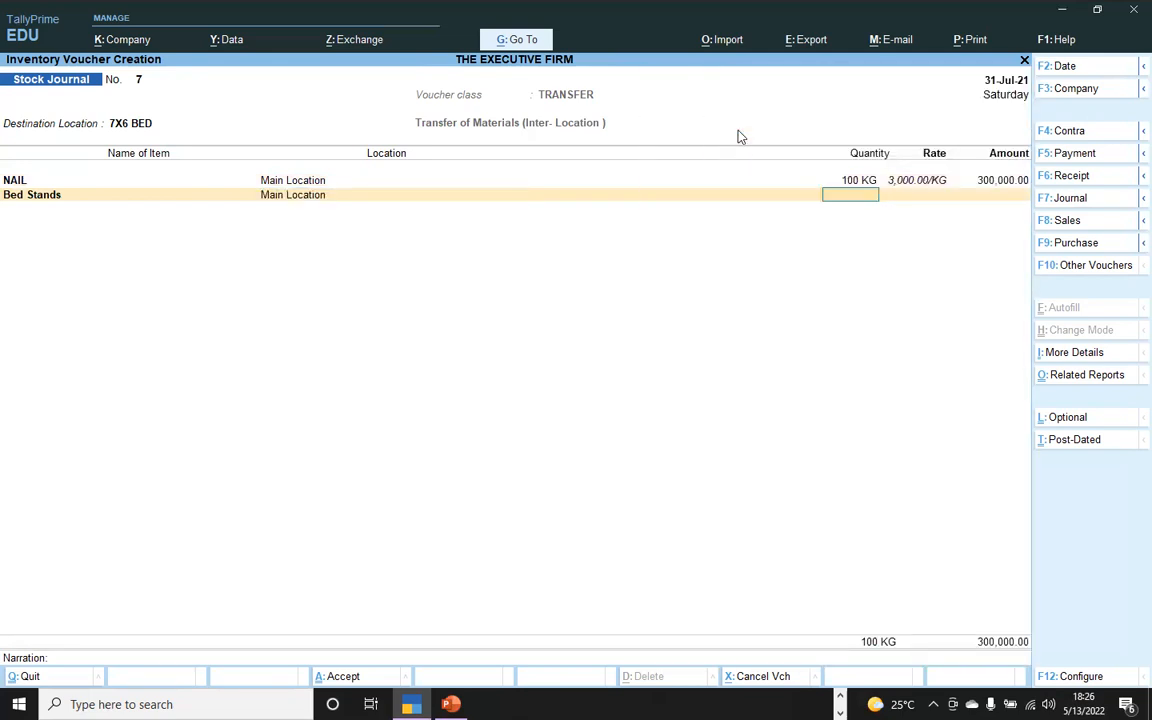
type("4")
key("Return")
key("Return")
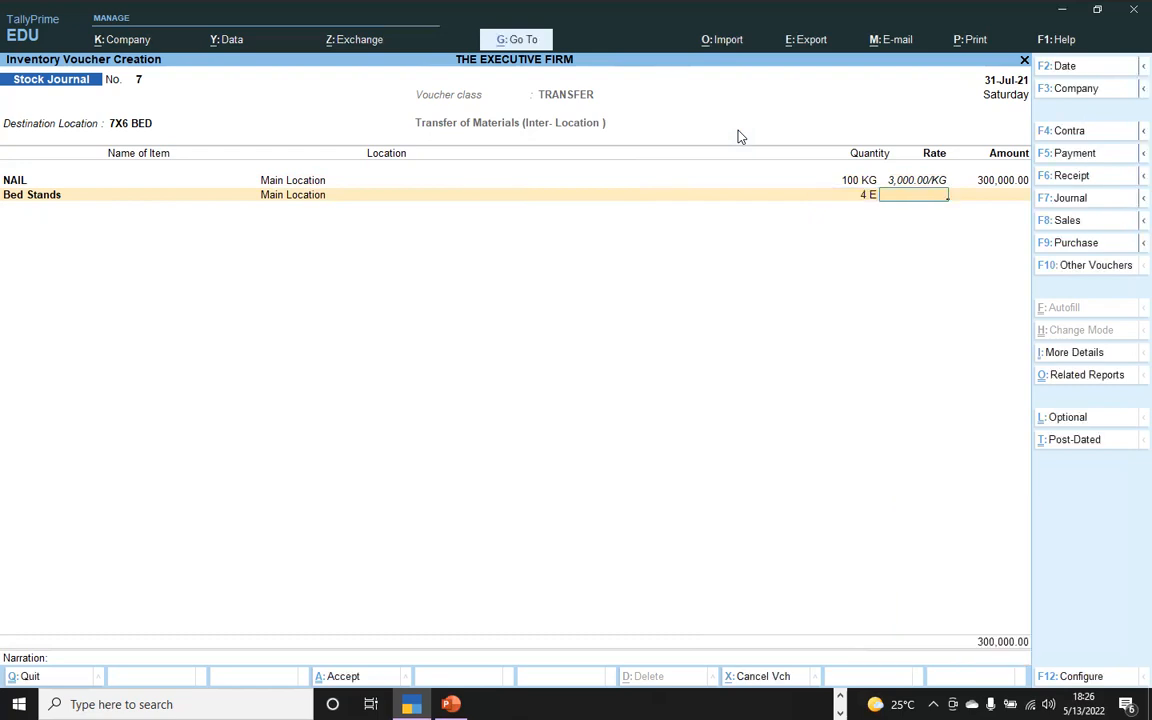
type("5000")
key("Return")
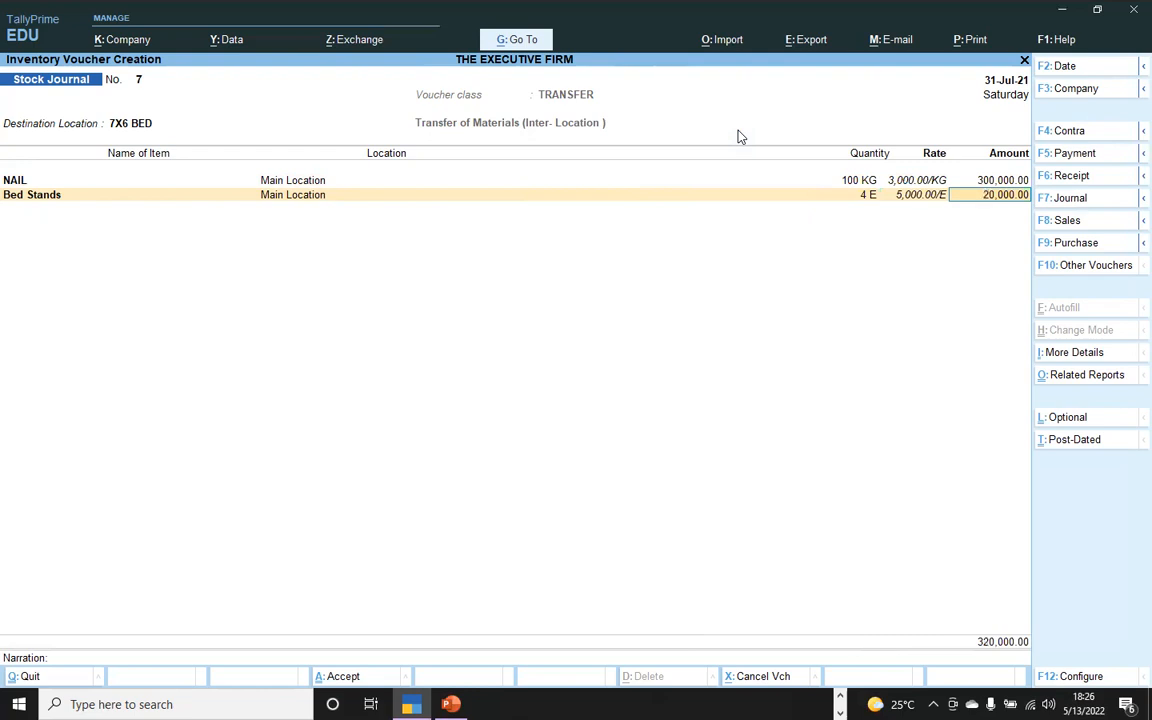
key("Return")
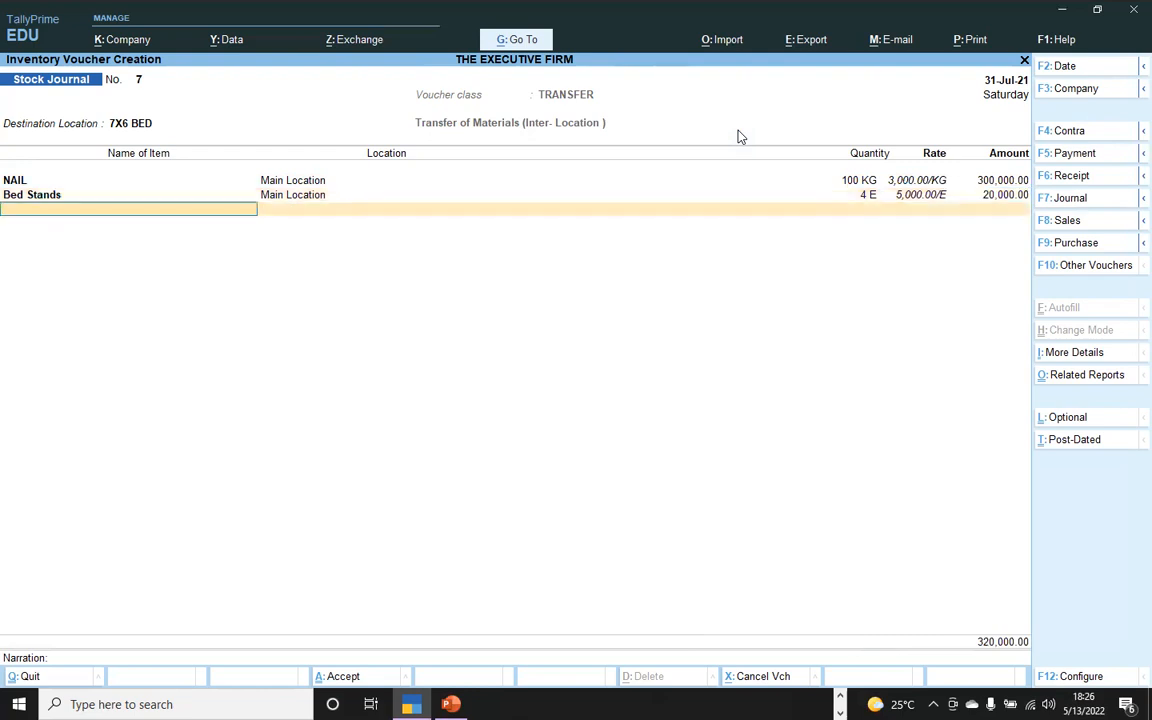
Step: Add the item Ply Wood from Main Location, with quantity 2 at a rate of 5000 each
type("PL")
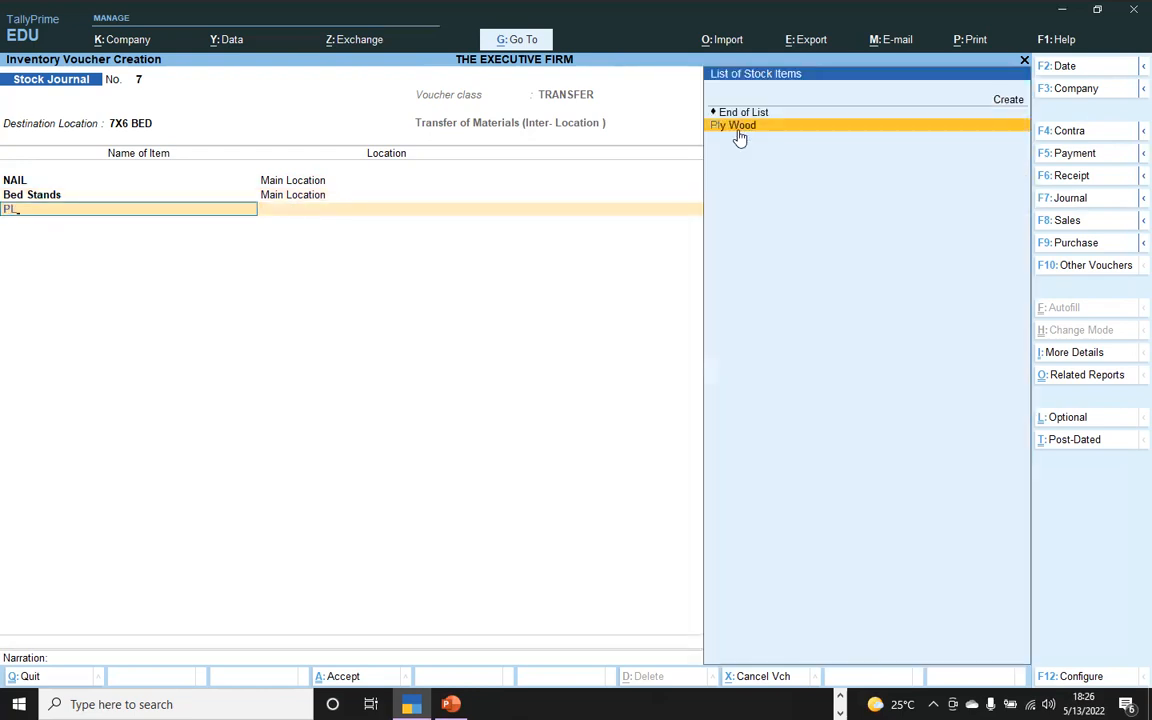
key("Return")
type("MA")
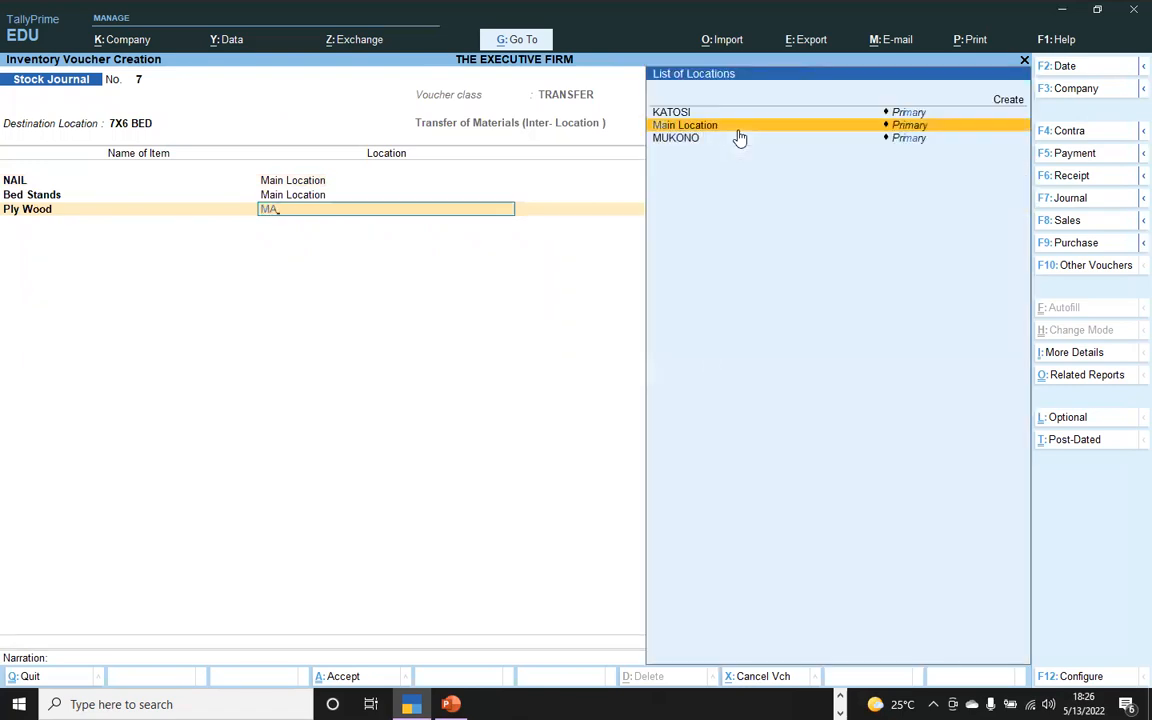
key("Return")
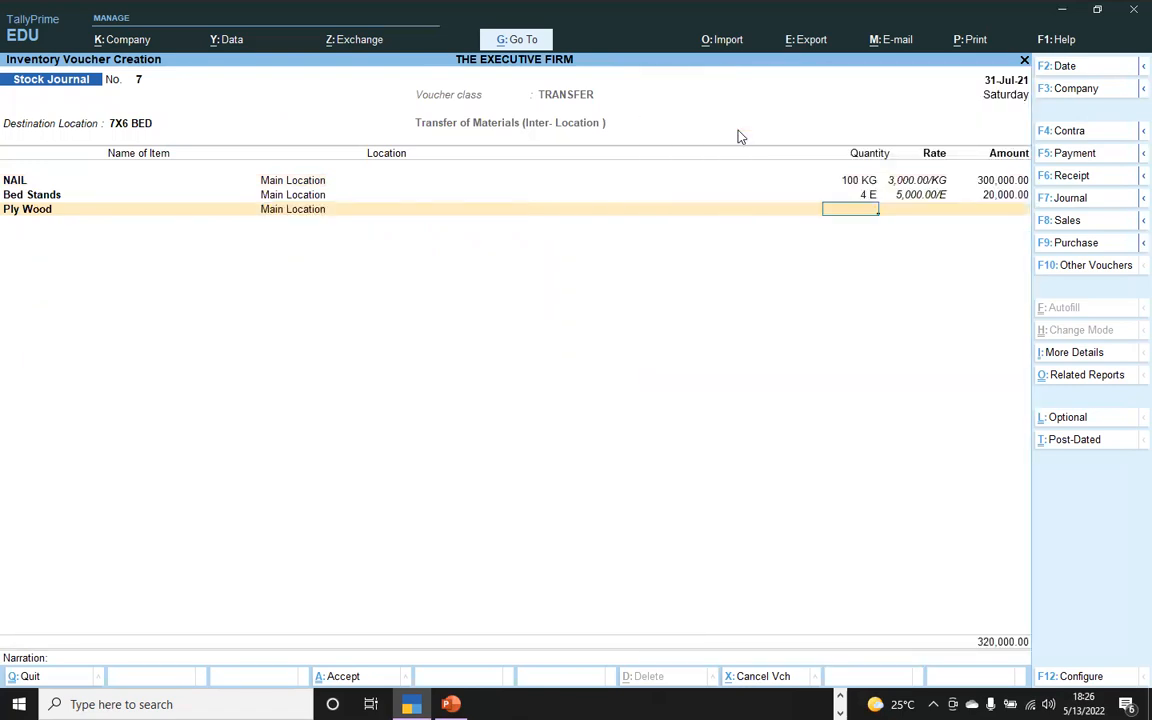
type("2")
key("Return")
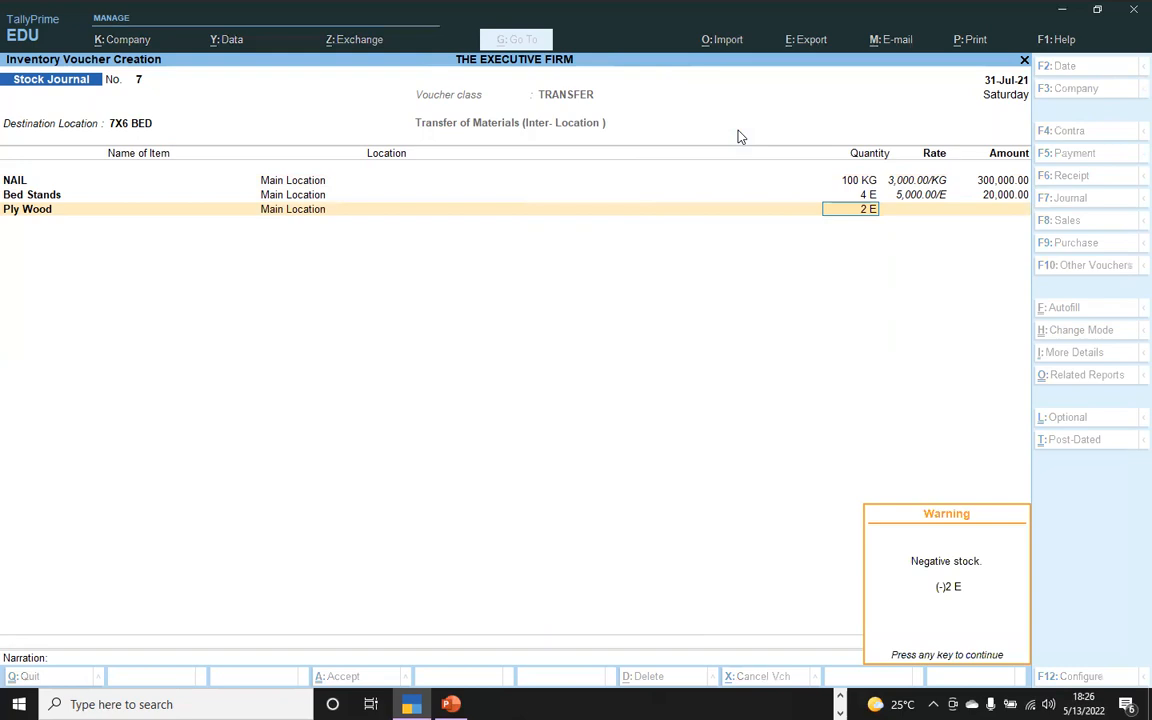
key("Return")
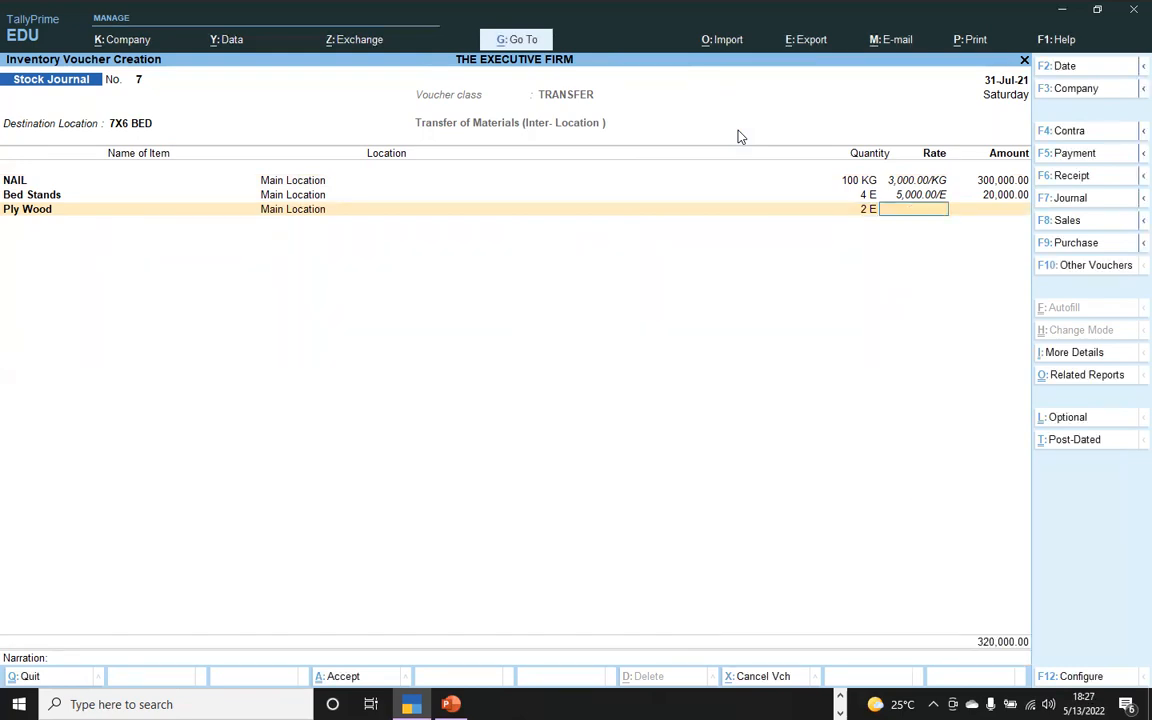
type("5000")
key("Return")
key("Return")
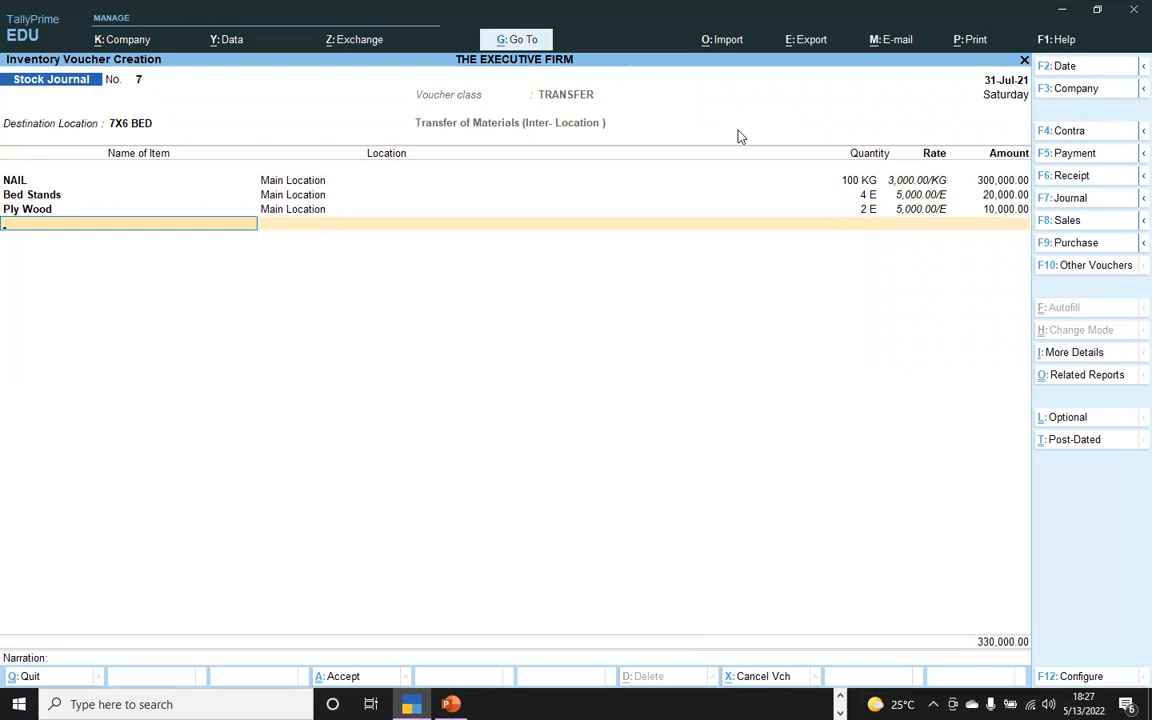
Step: Add the item DESIGNED WOOD from Main Location, with quantity 10 at a rate of 4,000 each
type("DES")
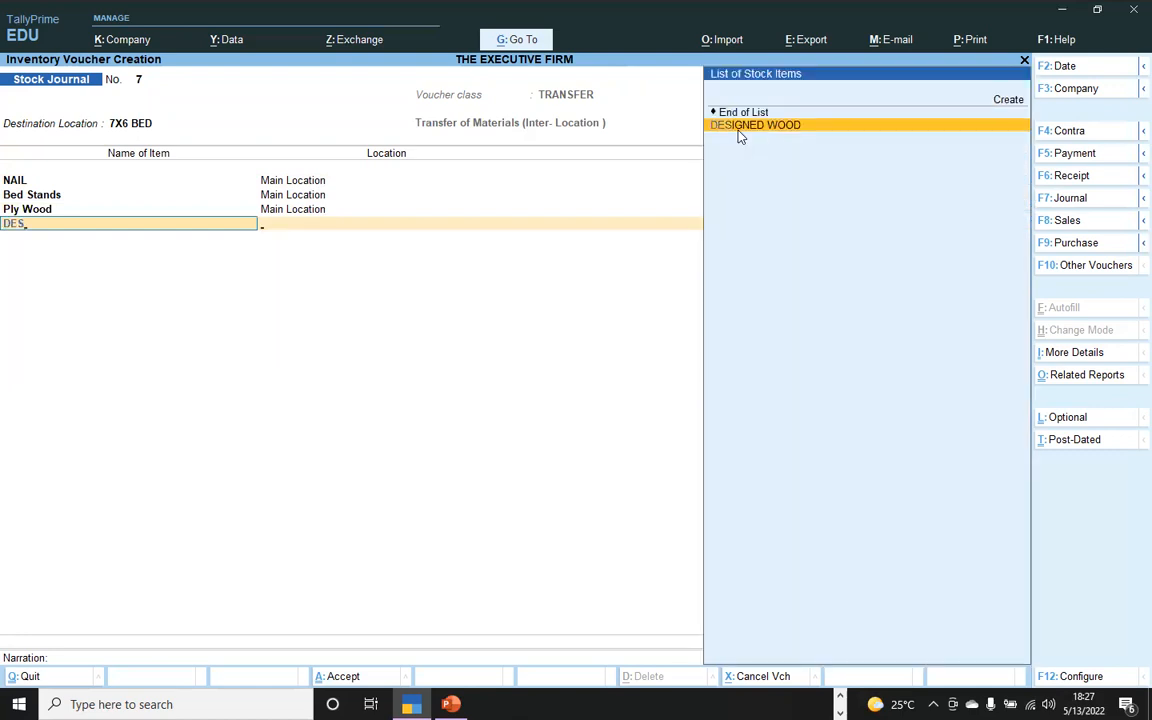
key("Return")
type("MAI")
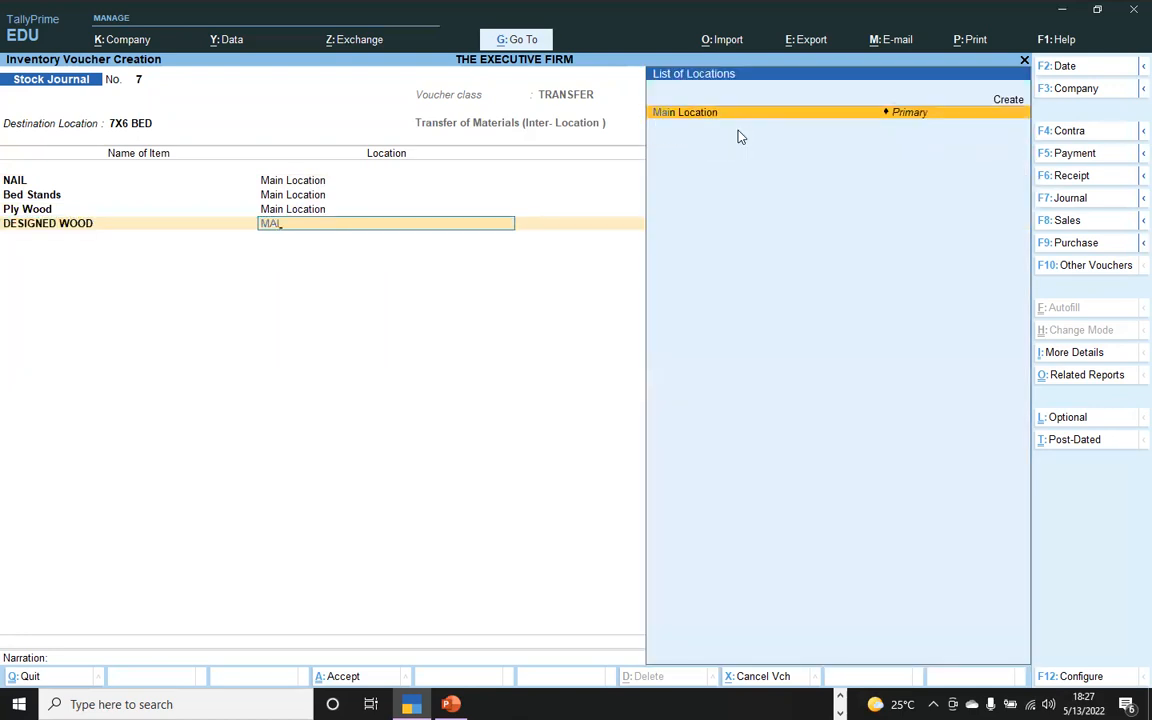
key("Return")
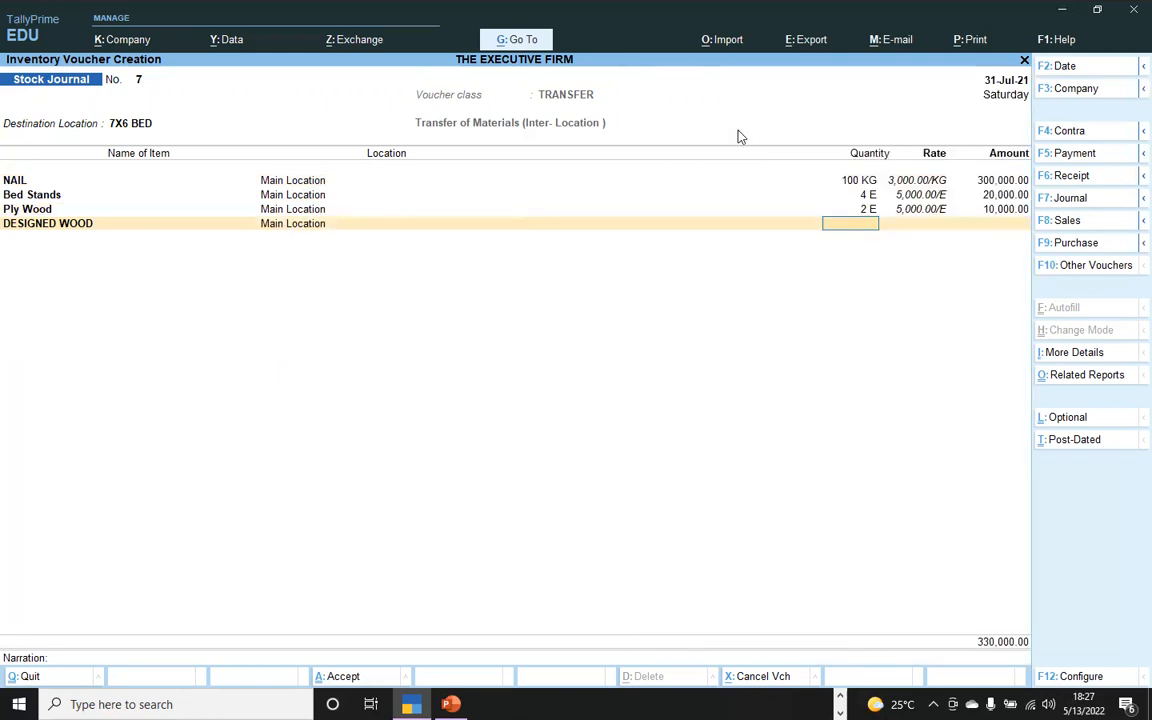
type("10")
key("Return")
key("Return")
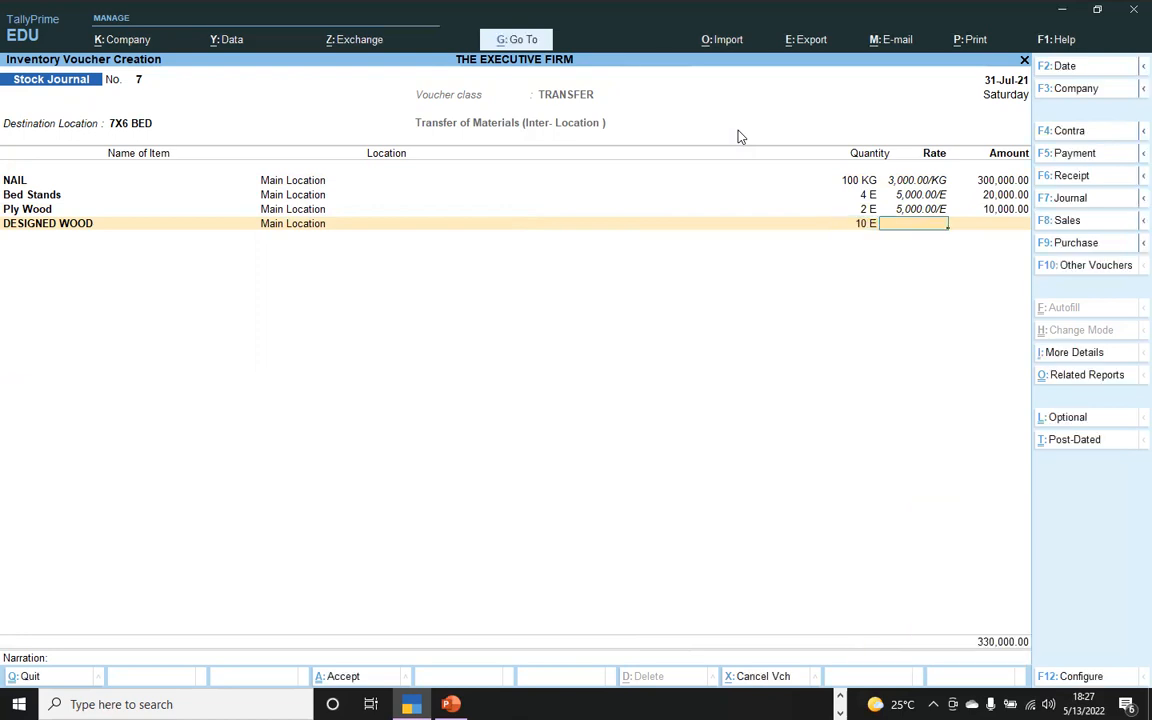
type("4,00")
type("000")
key("Return")
key("Return")
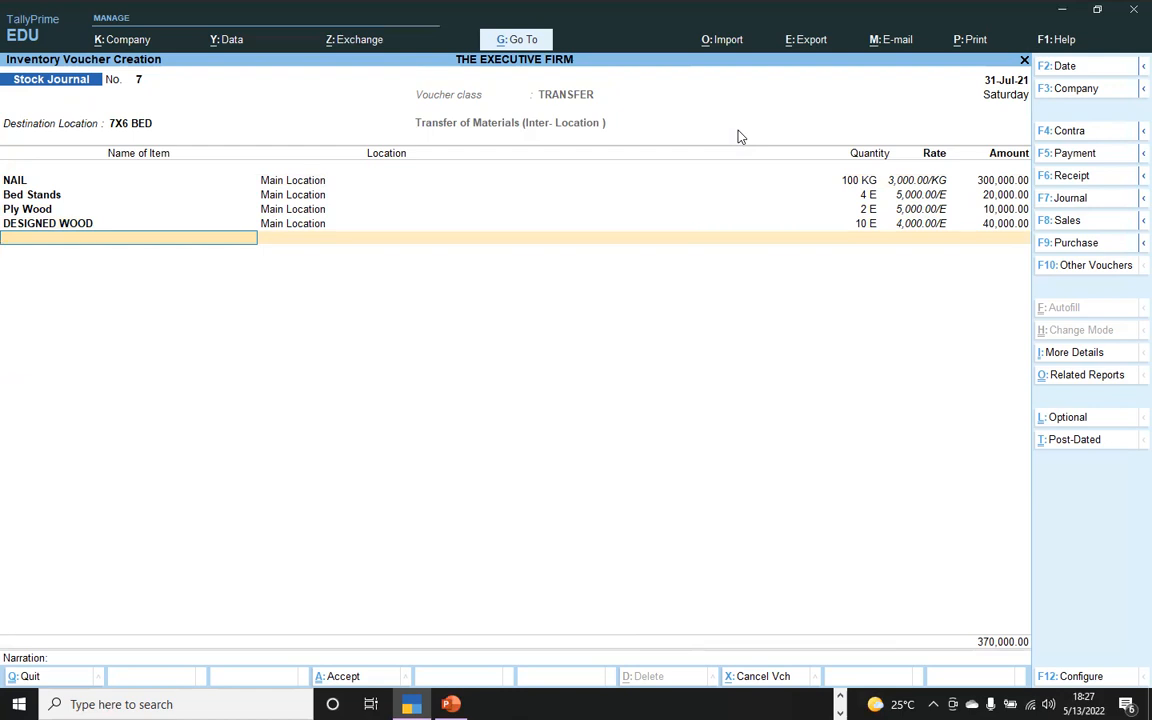
Step: Add the item WOOD from Main Location with quantity 7, keeping the suggested rate and amount
type("WO")
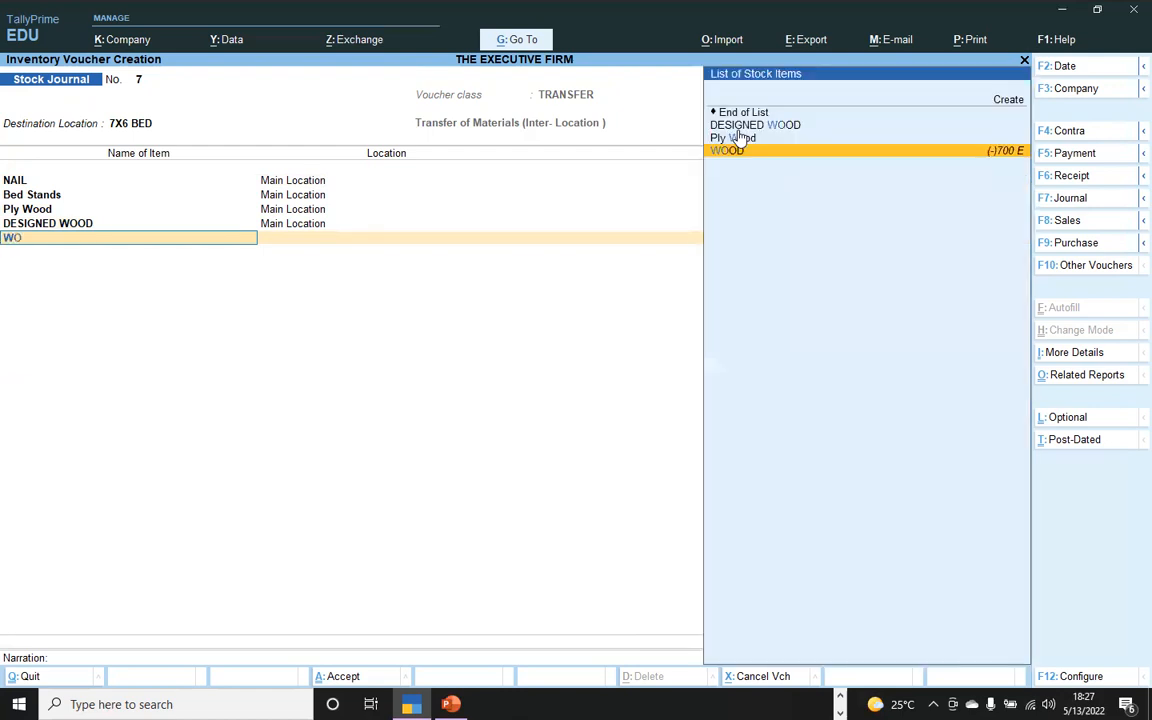
key("Return")
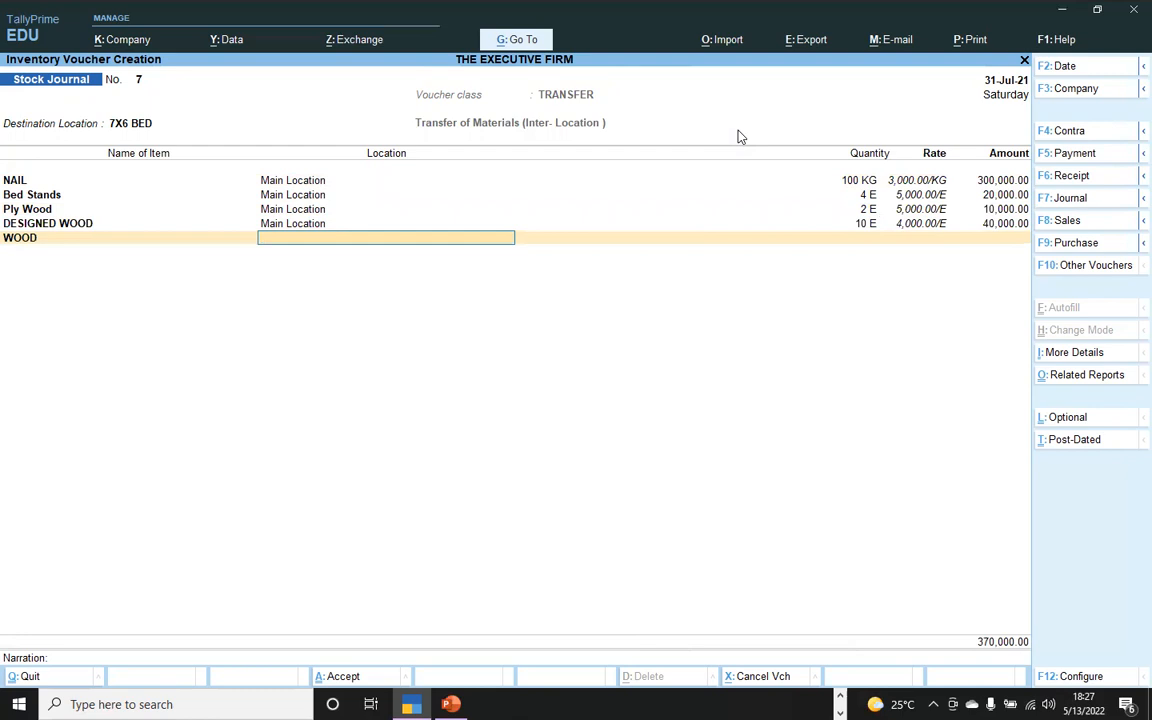
type("MA")
key("Return")
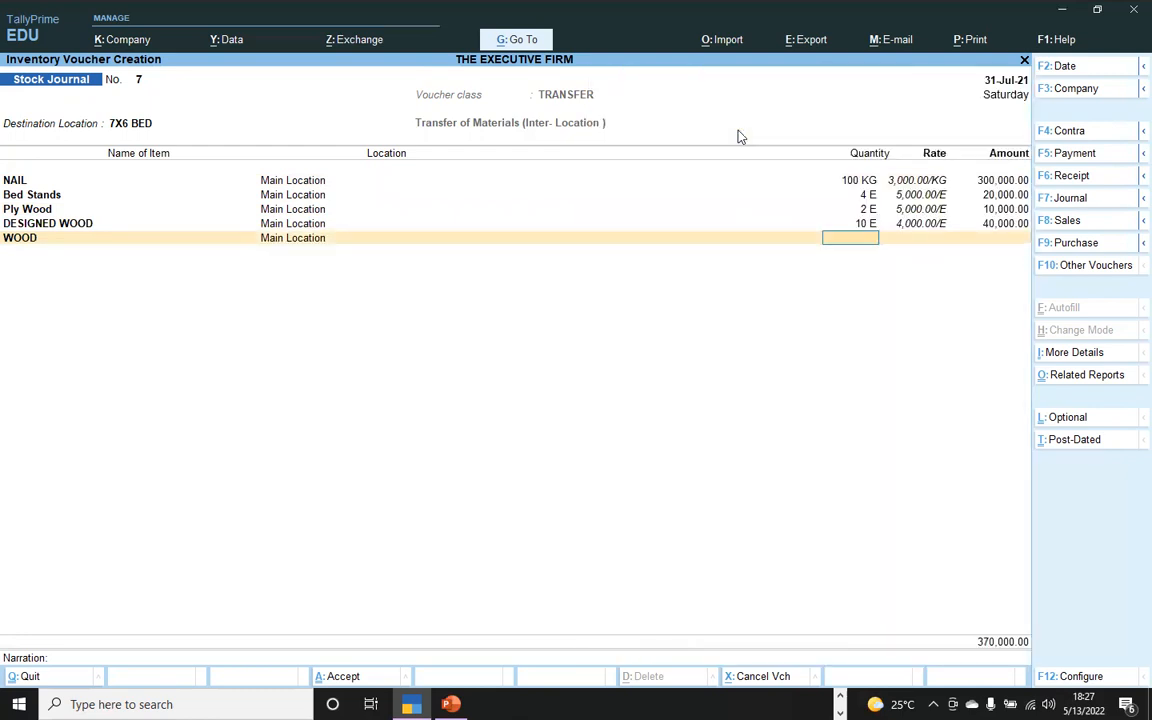
type("7")
key("Return")
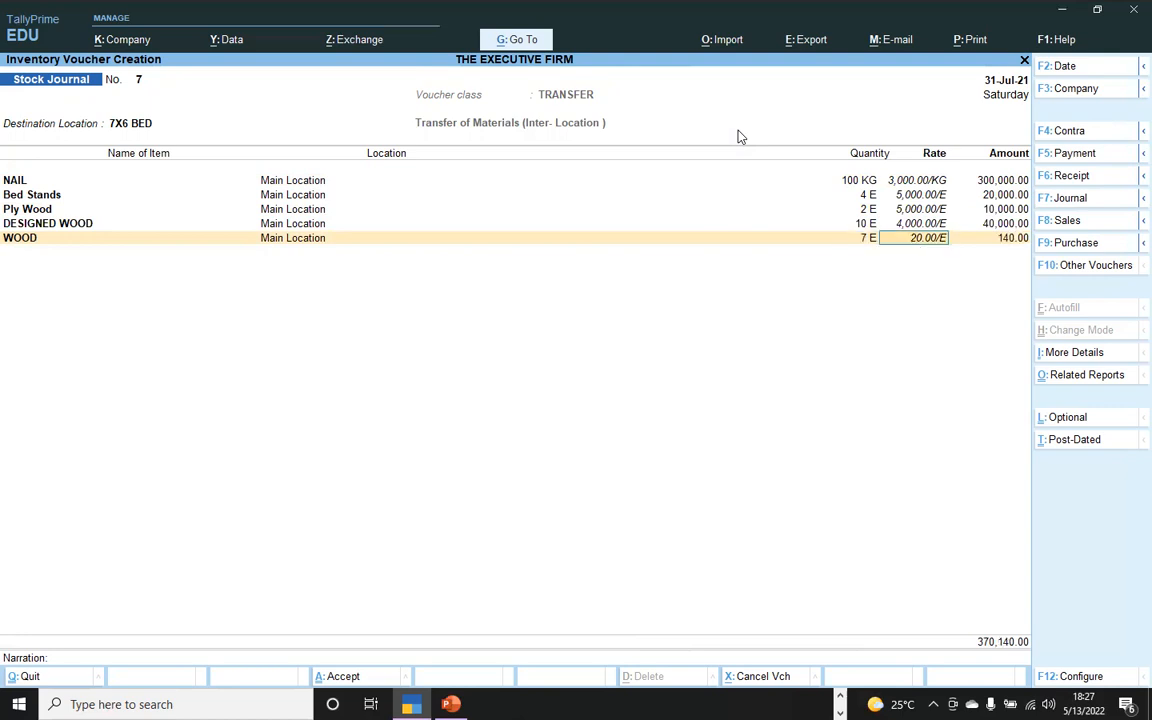
key("Return")
key("Return")
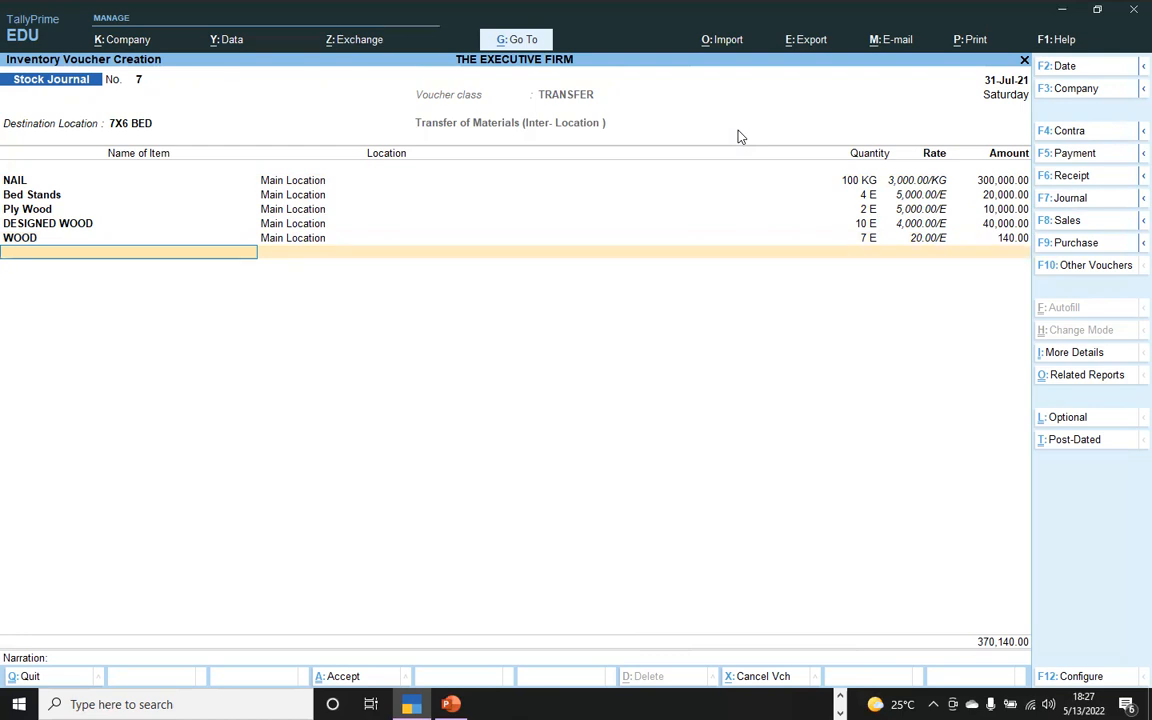
Step: Save the material transfer stock journal and switch to a new MFG manufacturing voucher
key("ctrl")
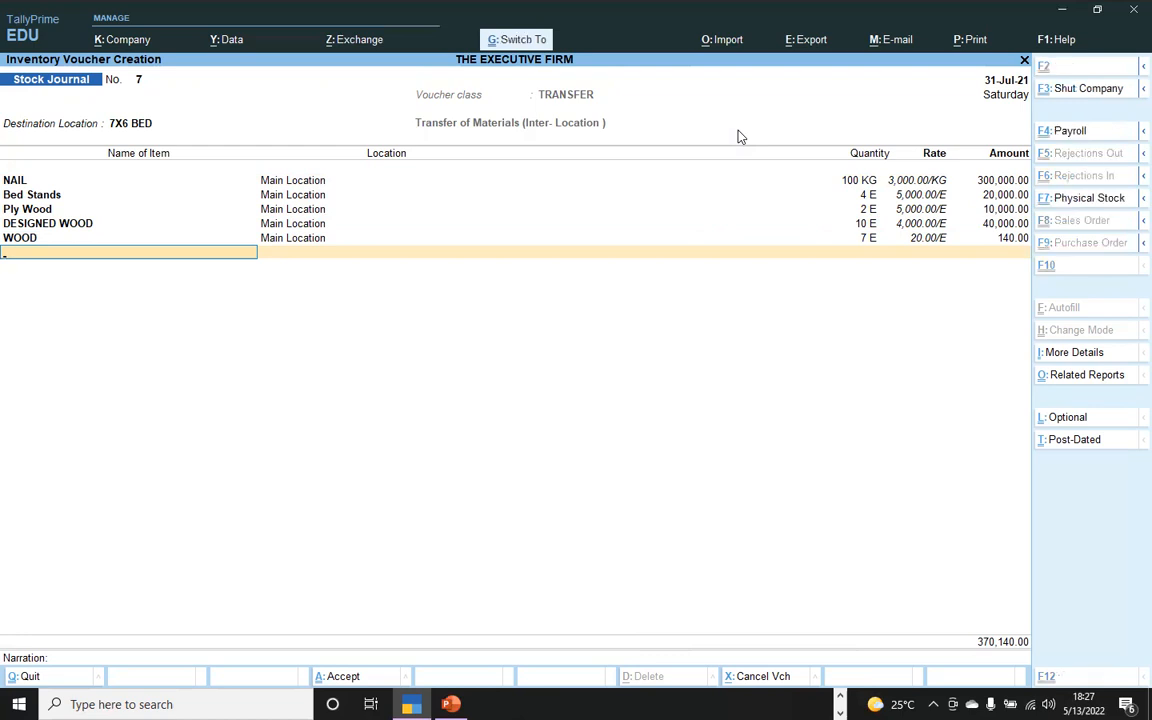
key("ctrl+a")
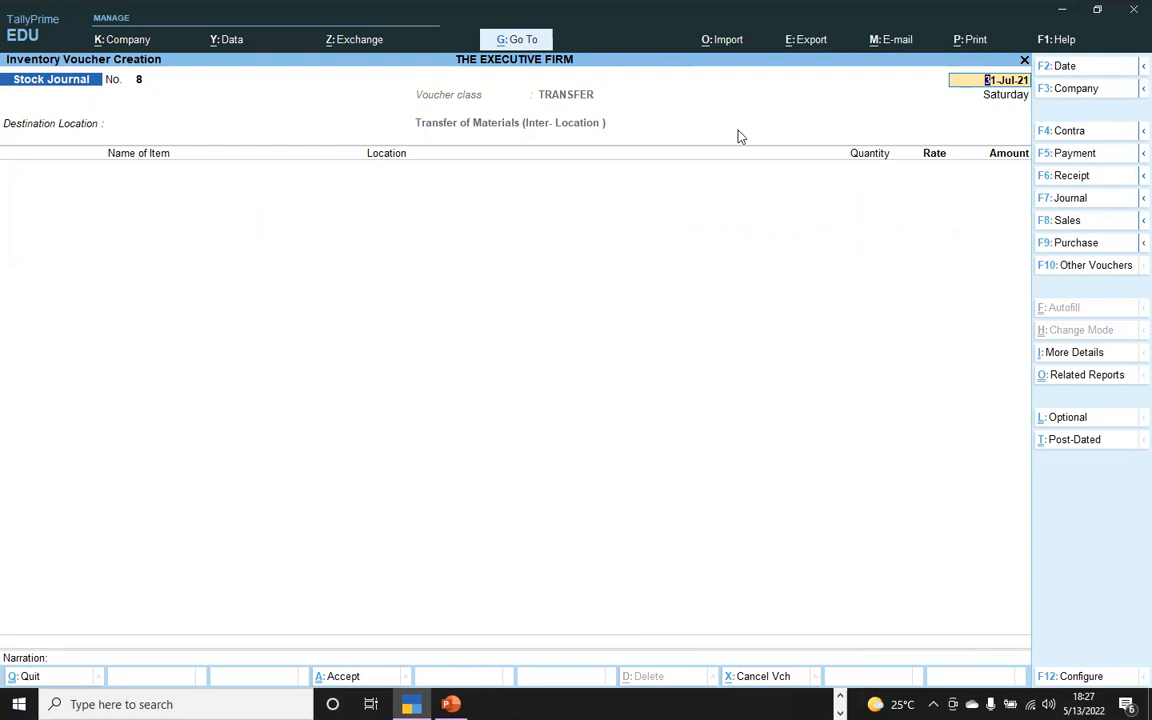
left_click(1084, 266)
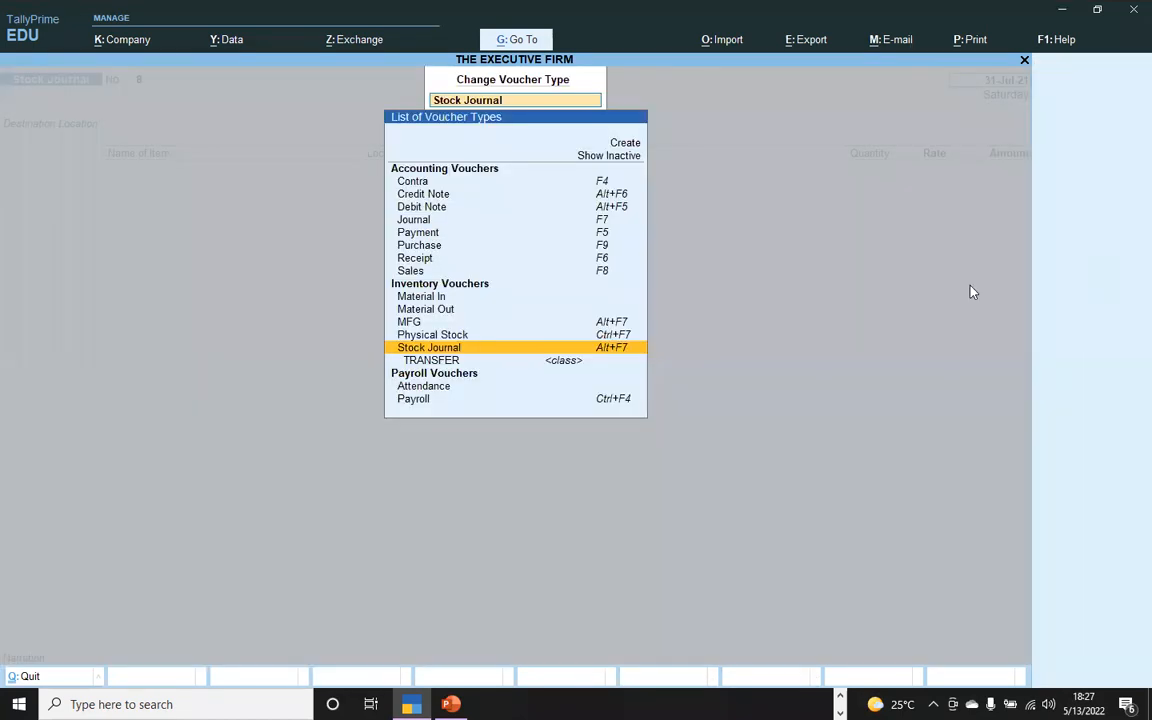
left_click(419, 327)
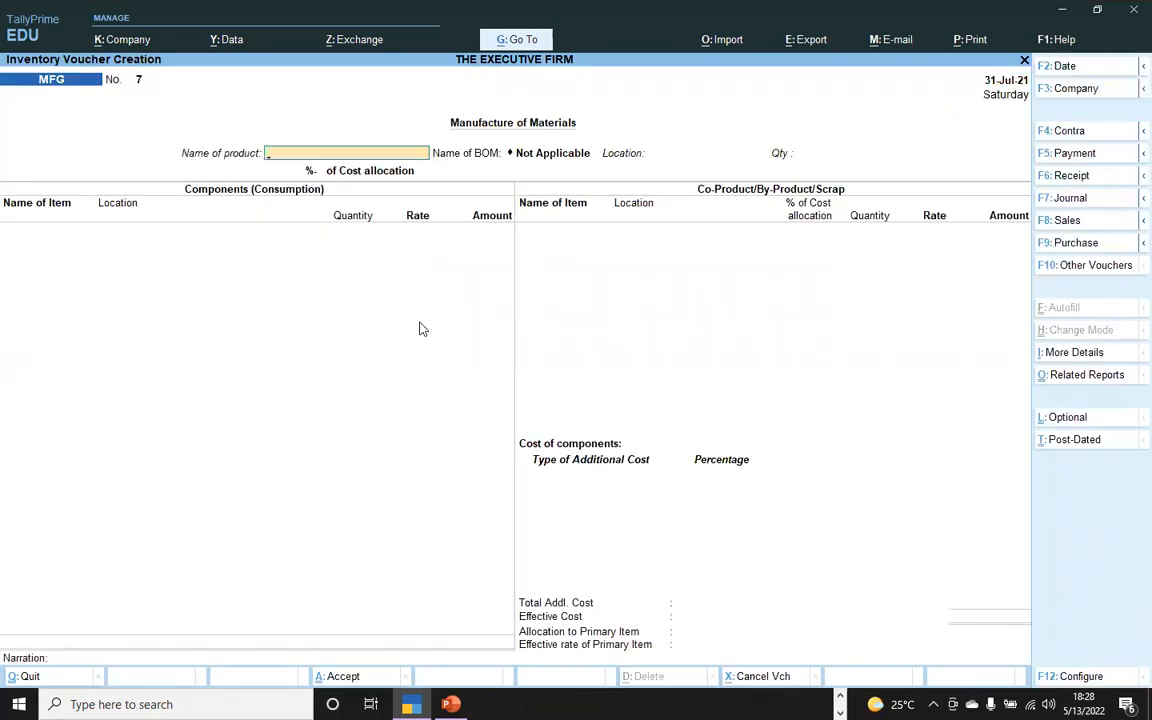
Step: Set the product to 7X6 BED with BOM 7X8 BED, location 7X6 BED and a quantity of 20
type("7")
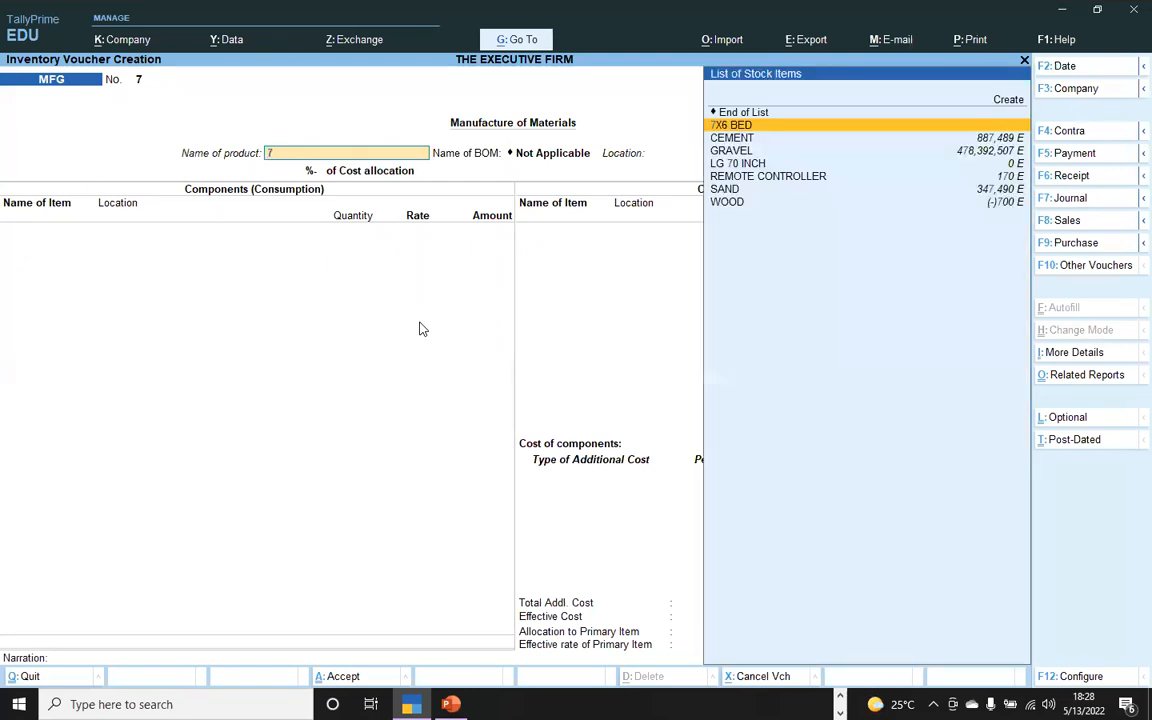
key("Return")
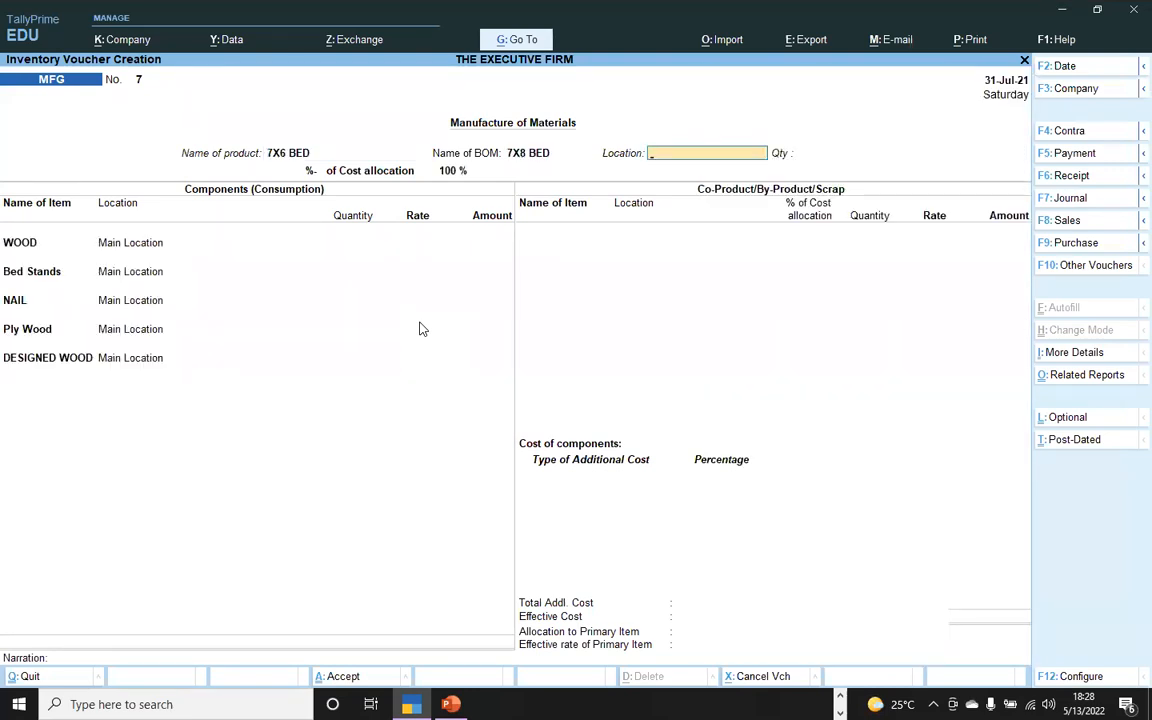
type("7")
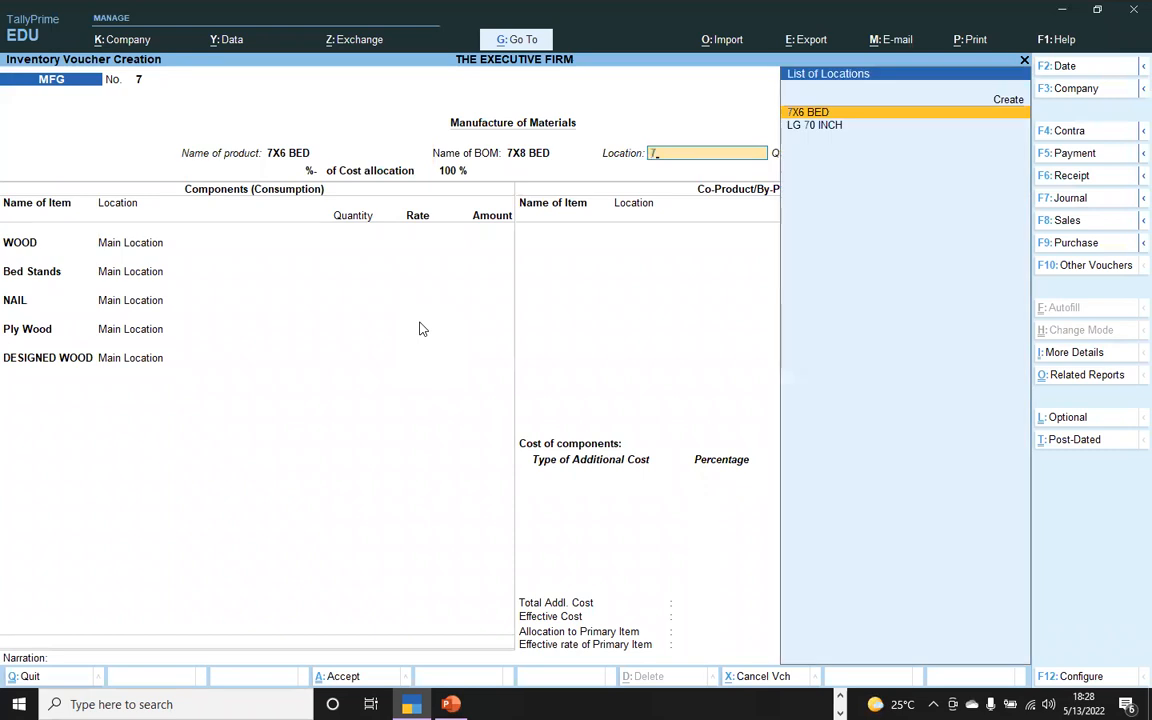
key("Return")
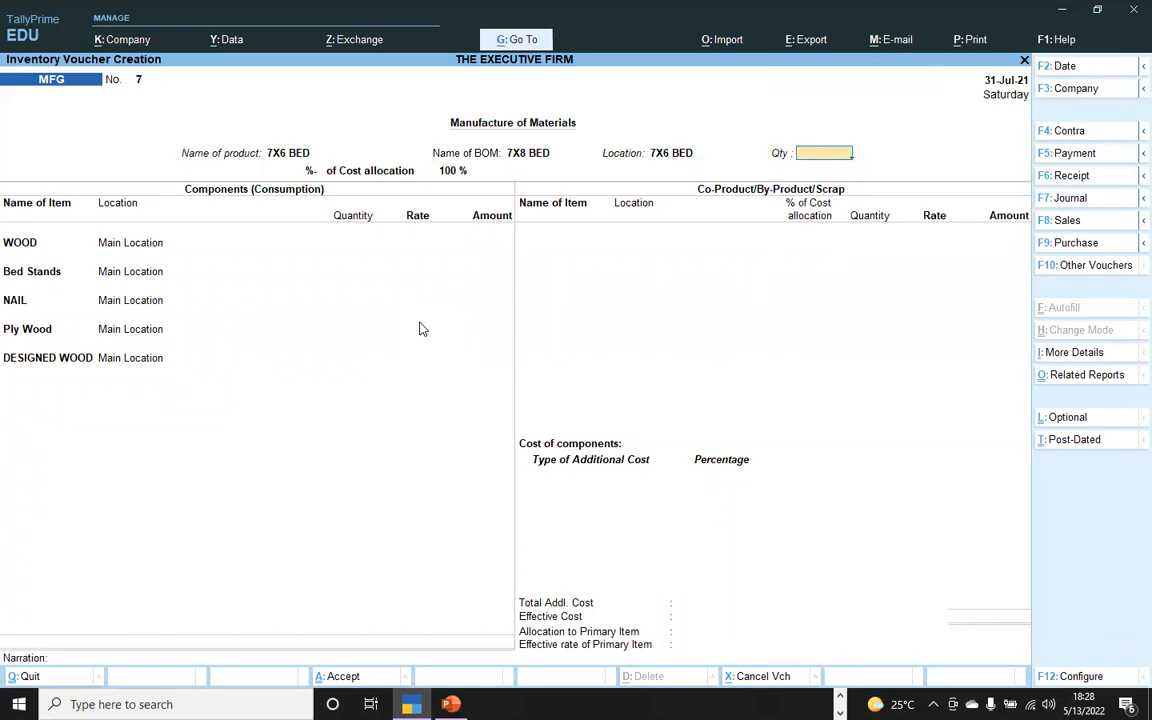
type("20")
key("Return")
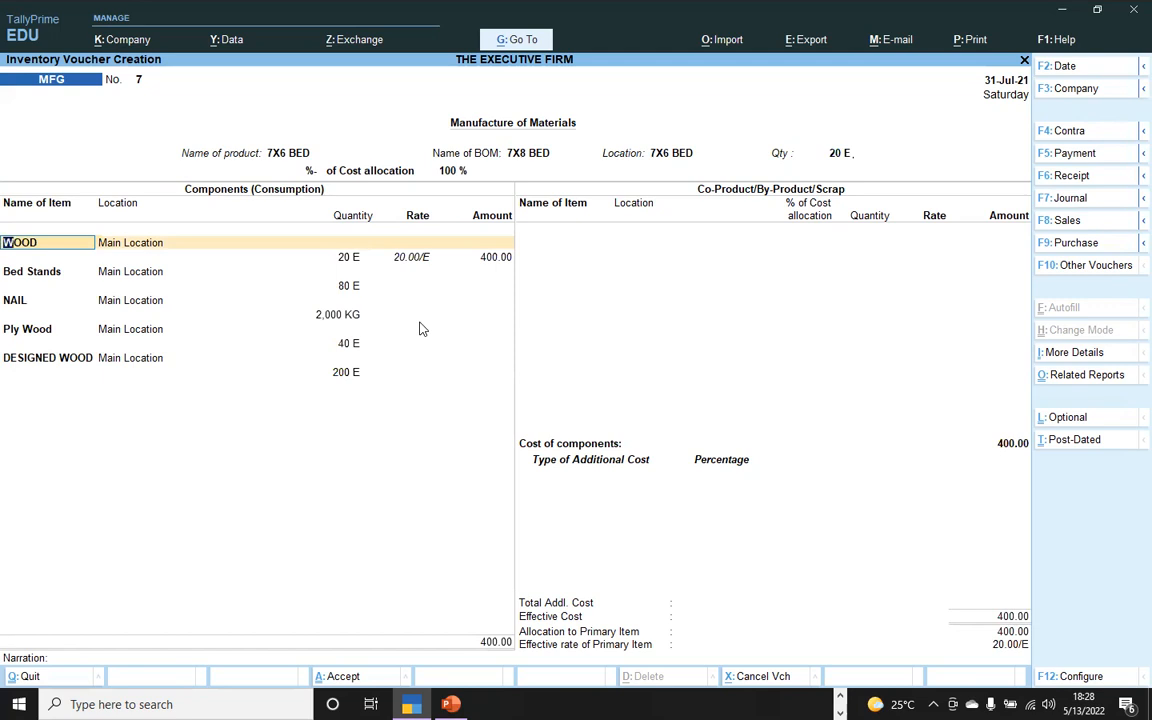
Step: Keep the suggested values for the WOOD component and set the Bed Stands rate to 5000, keeping its quantity
key("Return")
key("Return")
key("Return")
key("Return")
key("Return")
key("Return")
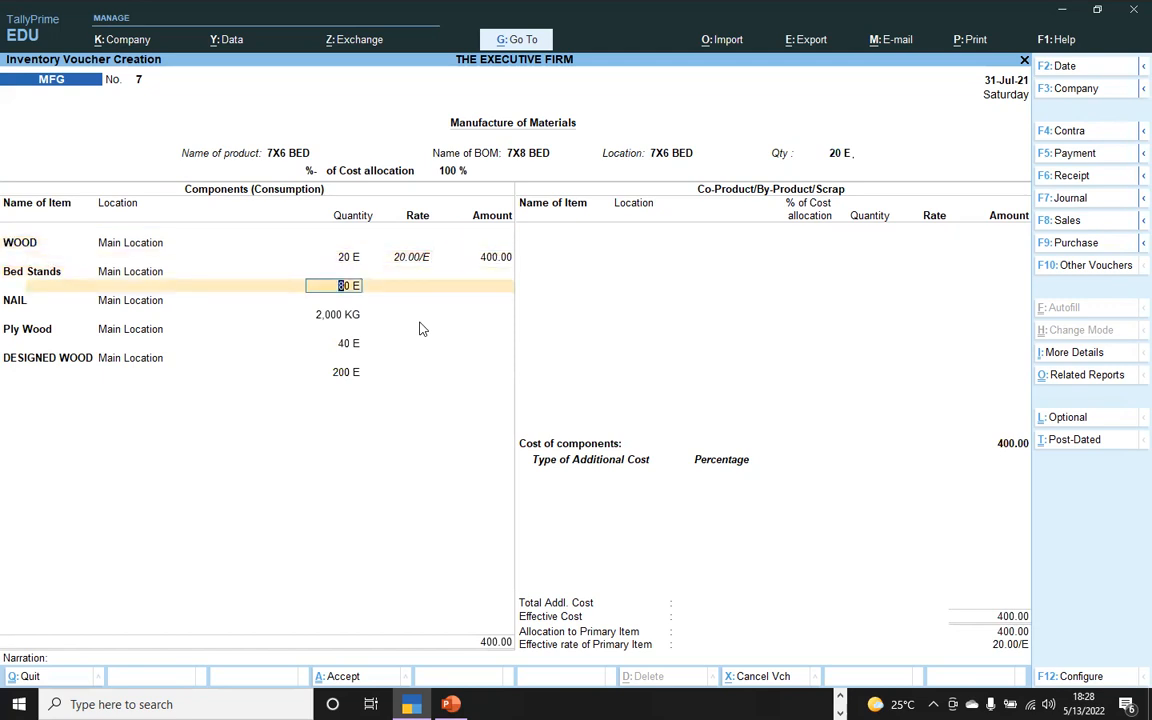
key("Return")
key("Return")
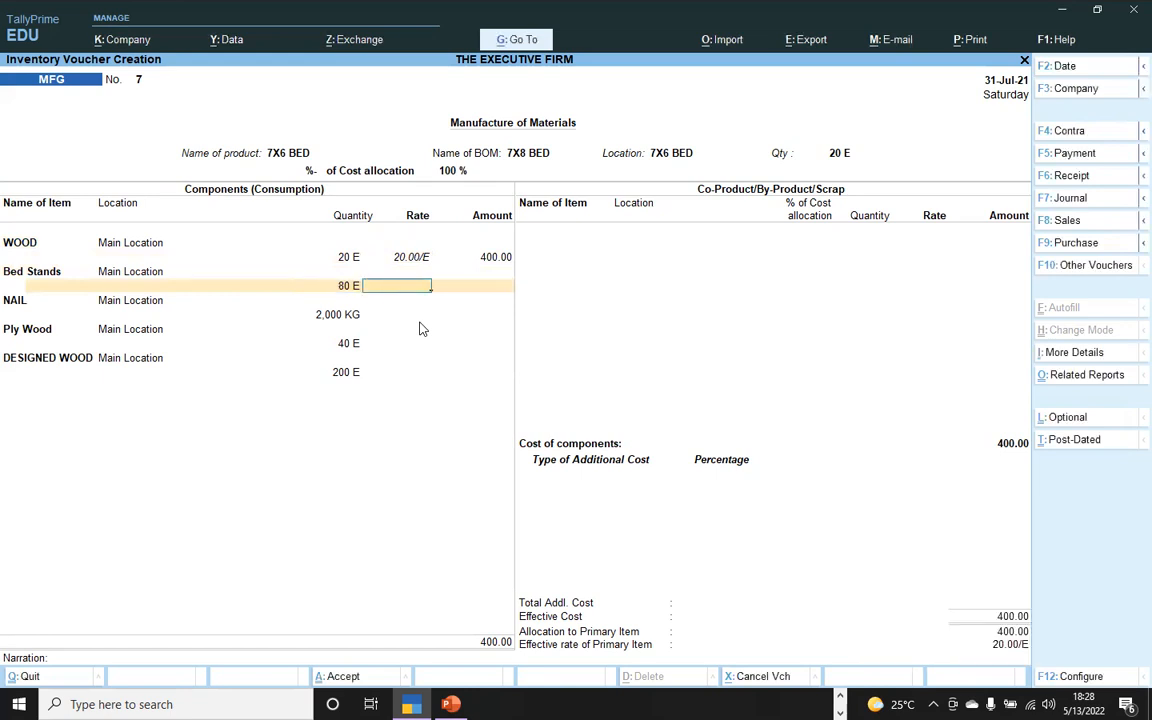
type("5")
type("000")
key("Return")
key("Return")
Step: Set the NAIL component's quantity to 100 KG and its rate to 500
key("Return")
key("Return")
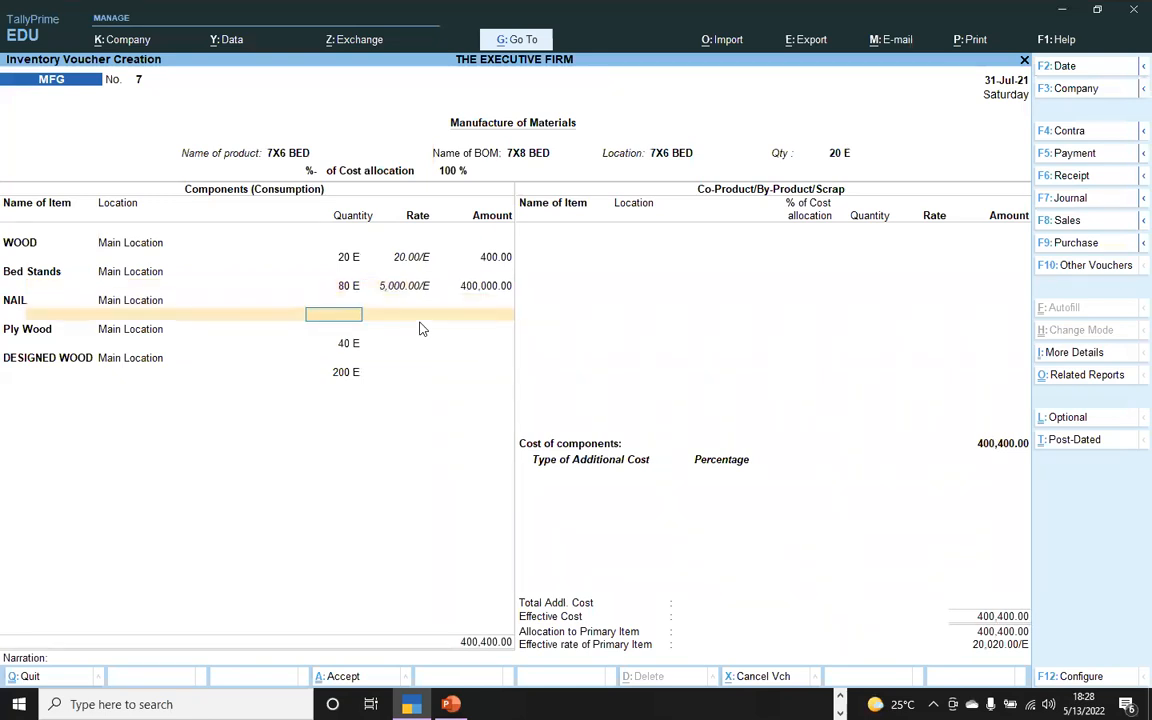
type("100")
key("Return")
key("Return")
type("500")
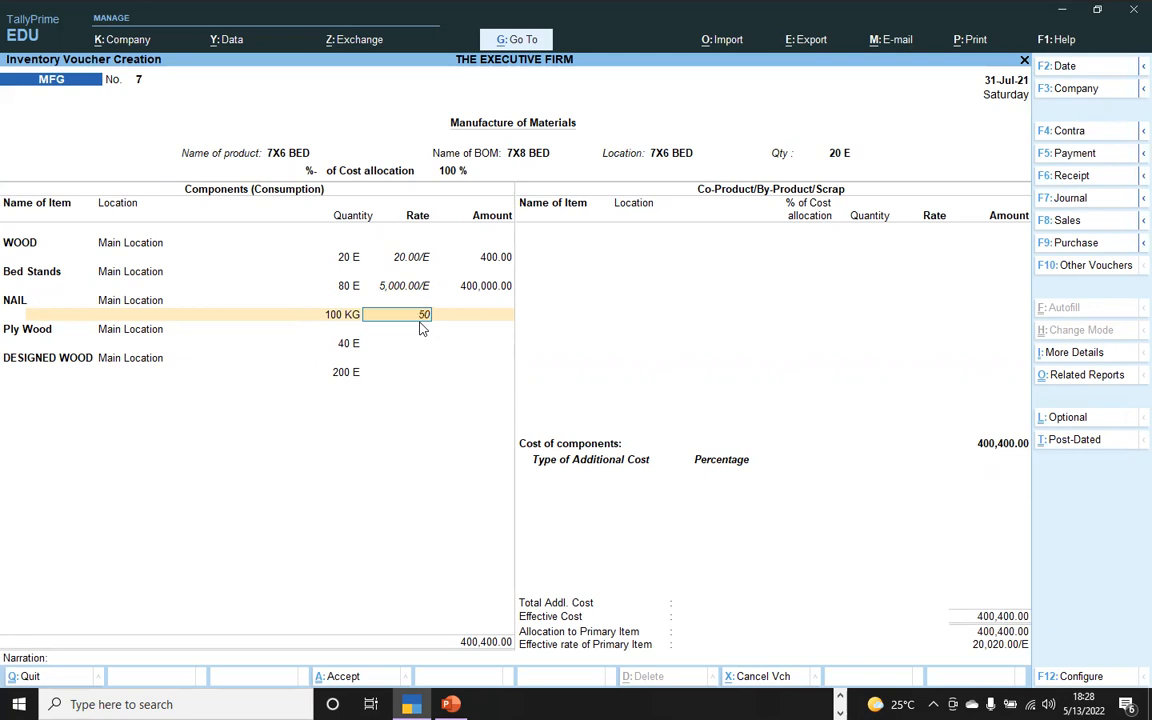
key("Return")
key("Return")
key("Return")
key("Return")
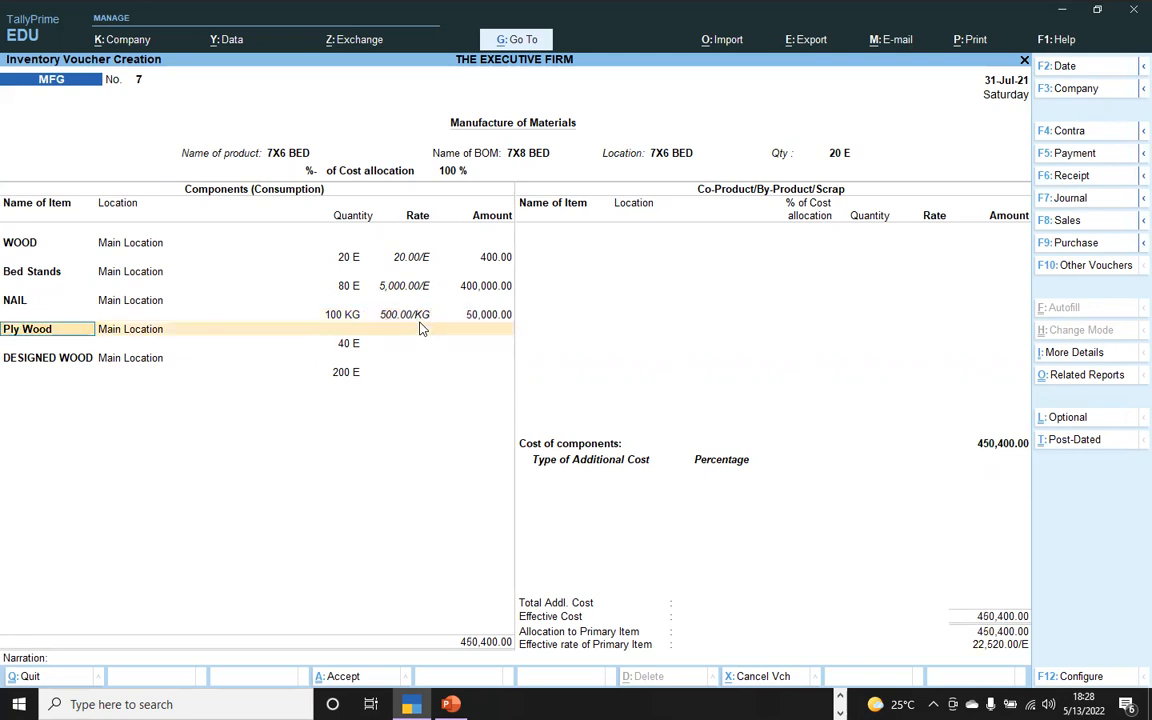
Step: Set the Ply Wood component's rate to 500, keeping its suggested quantity
key("Return")
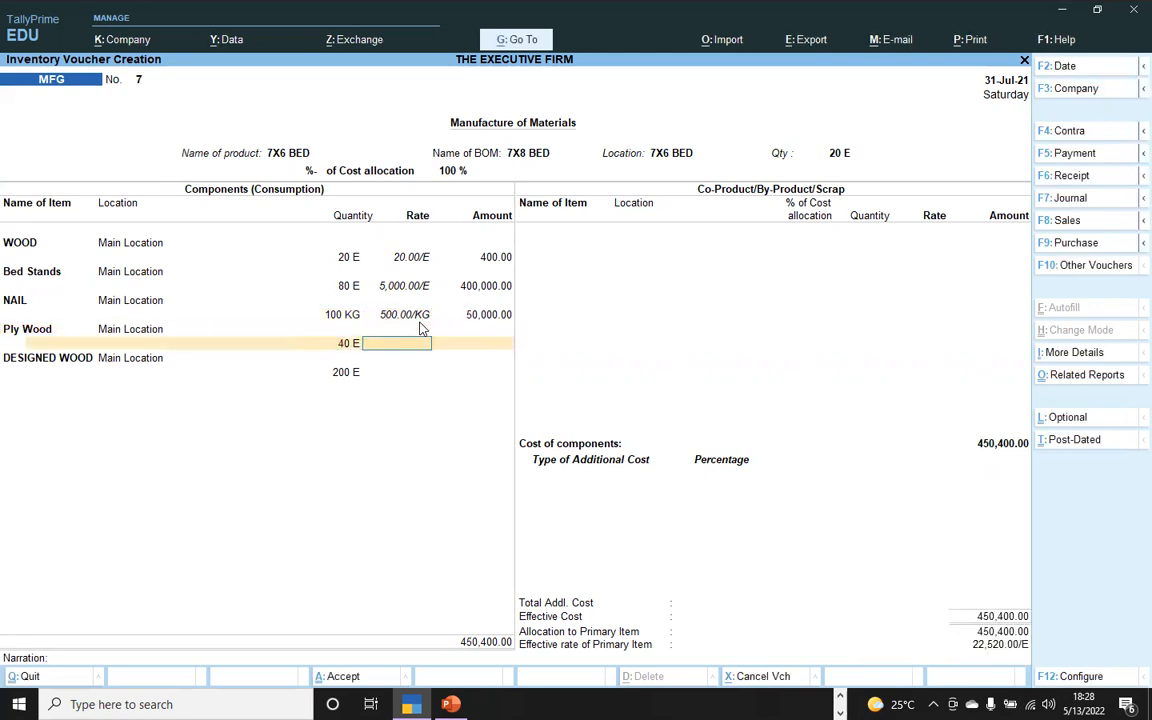
type("500")
key("Return")
key("Return")
Step: Set the DESIGNED WOOD rate to 200, keeping its quantity, and leave the co-product list empty
key("Return")
key("Return")
key("Return")
key("Return")
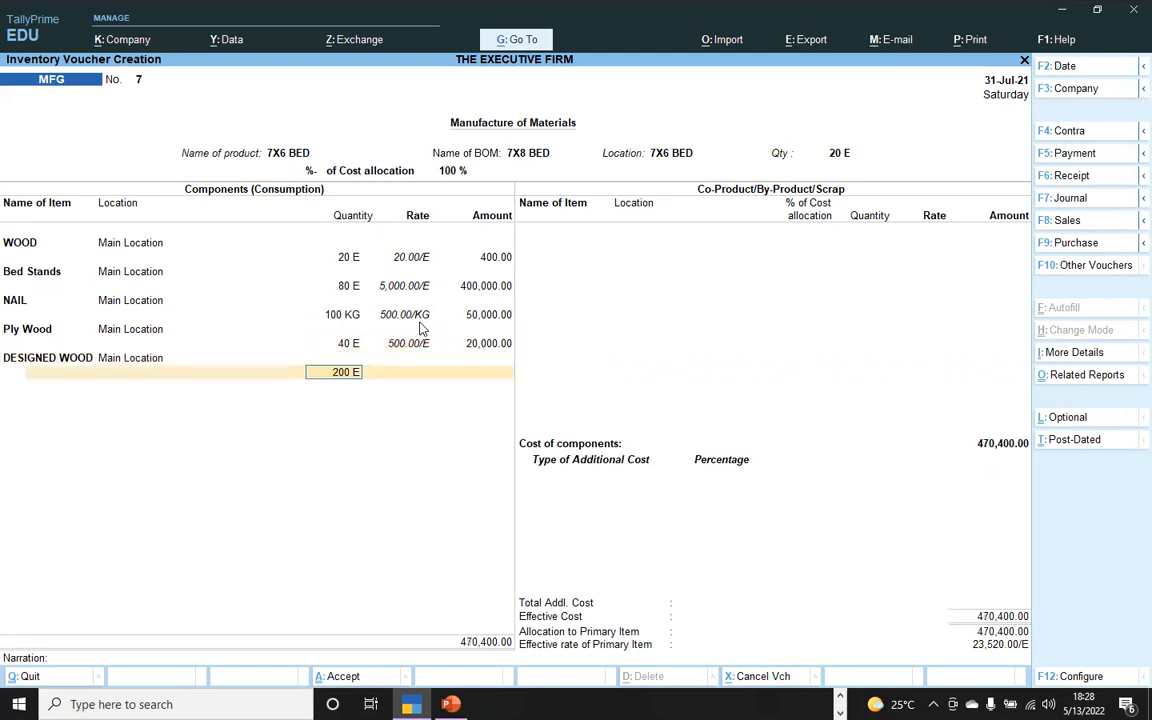
type("200")
key("Return")
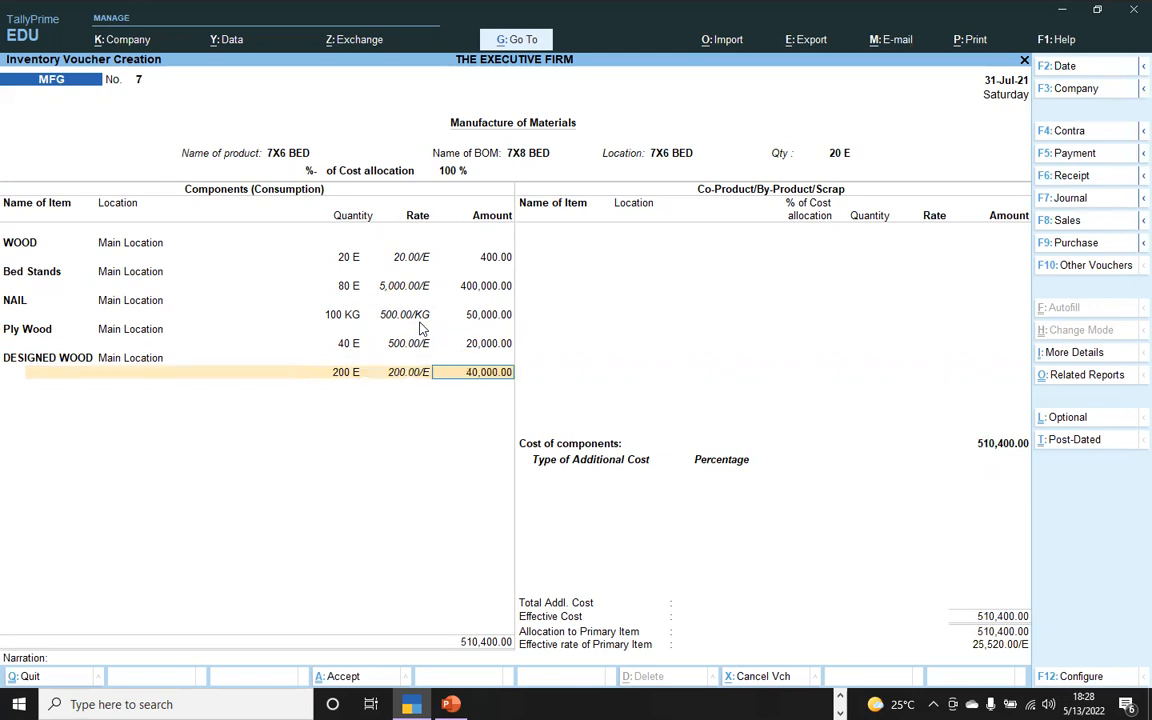
key("Return")
key("Return")
key("Return")
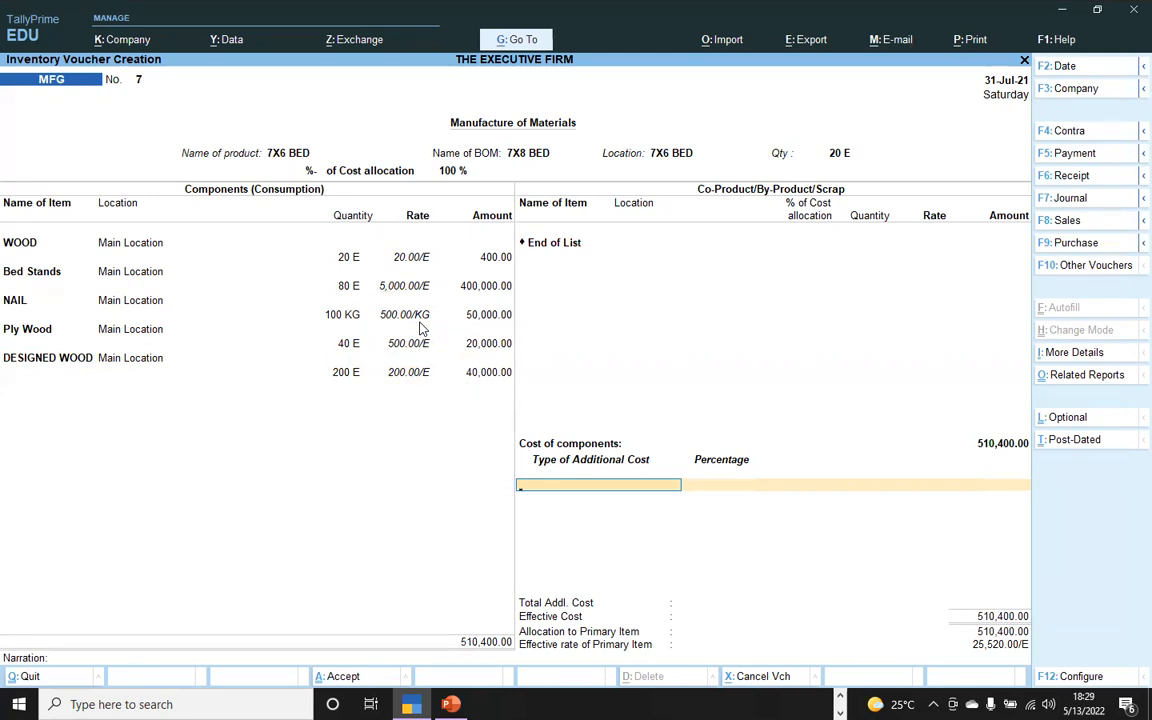
Step: Add LA CHARGES as an additional cost of 20 % and save the manufacturing voucher
type("L")
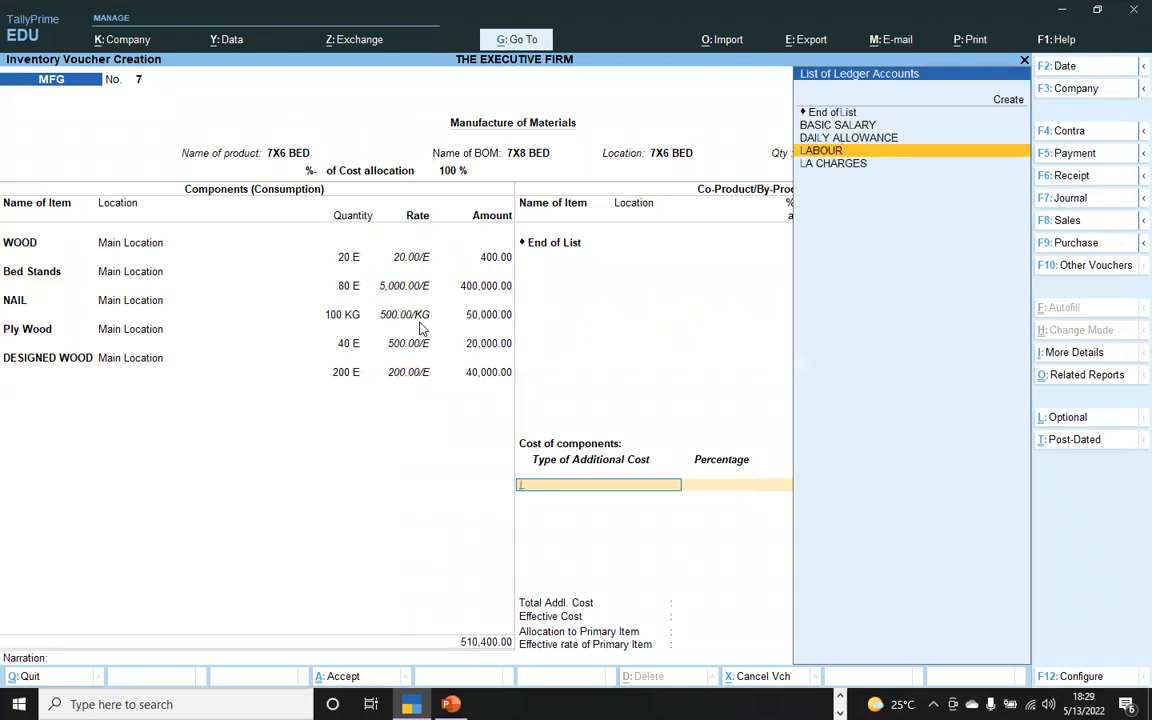
key("Down")
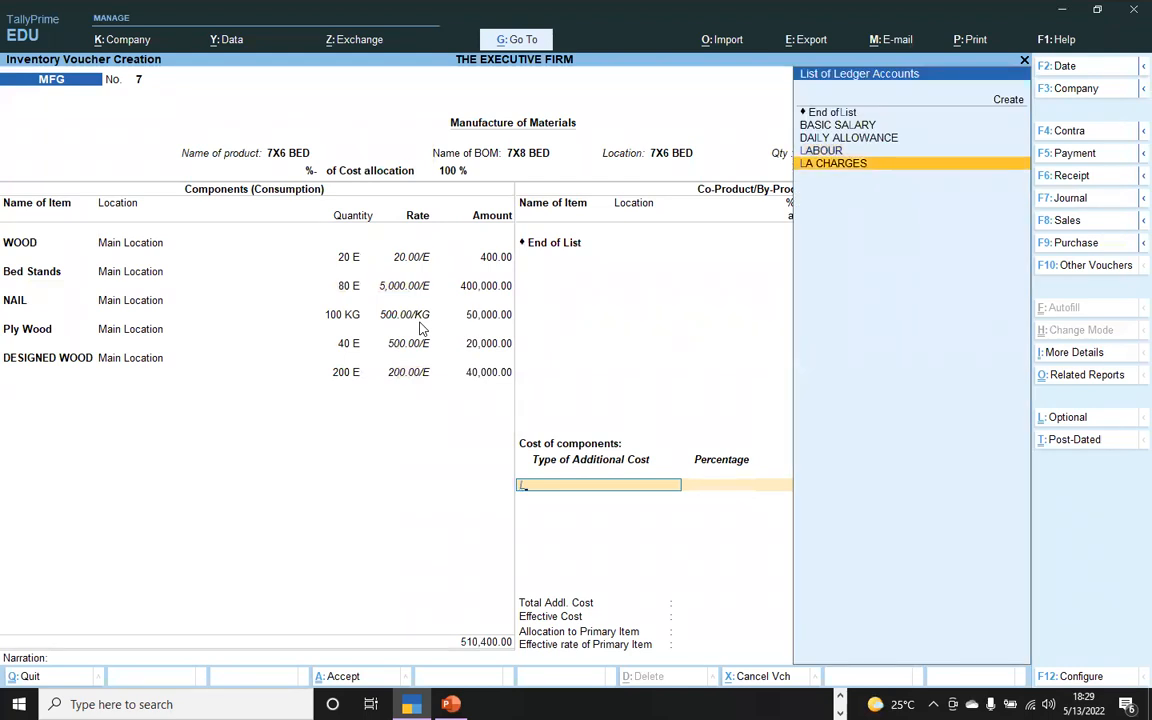
key("Return")
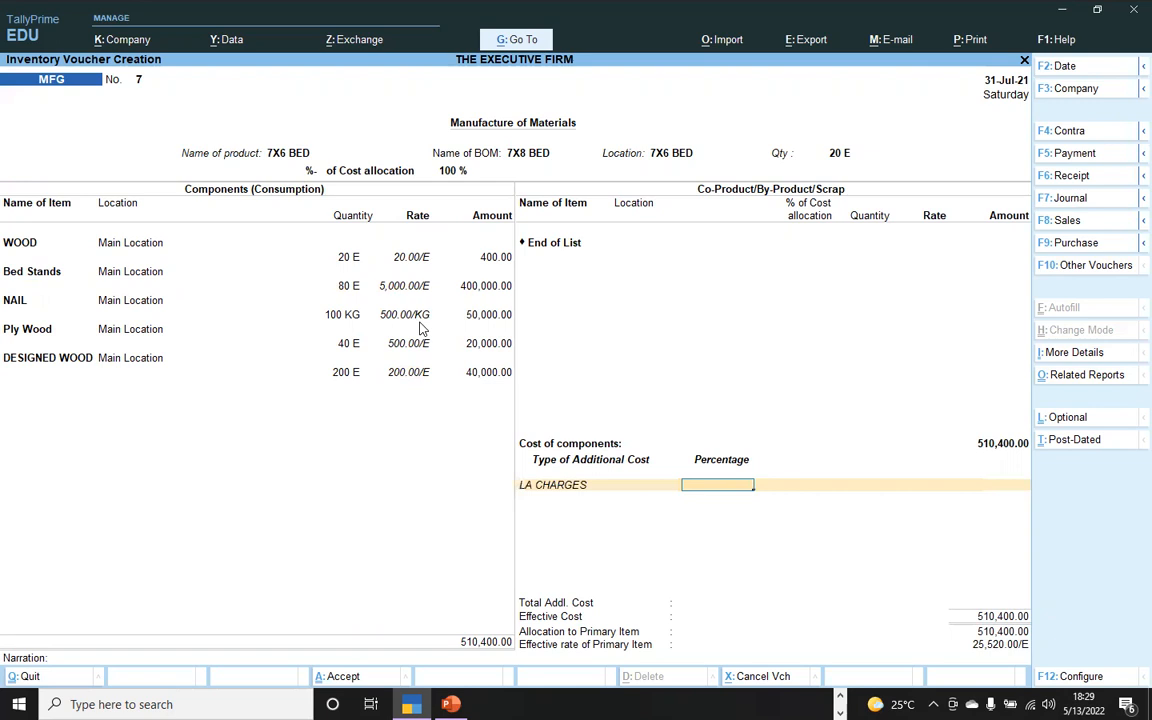
type("20")
key("Return")
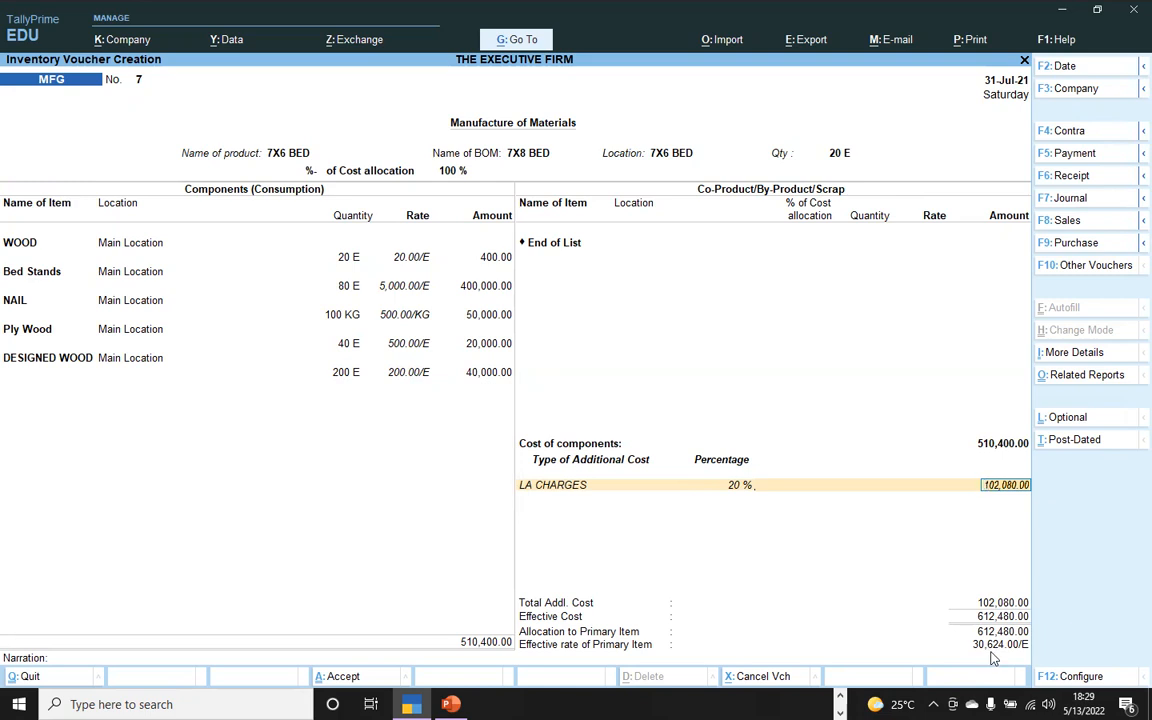
key("ctrl")
key("ctrl+a")
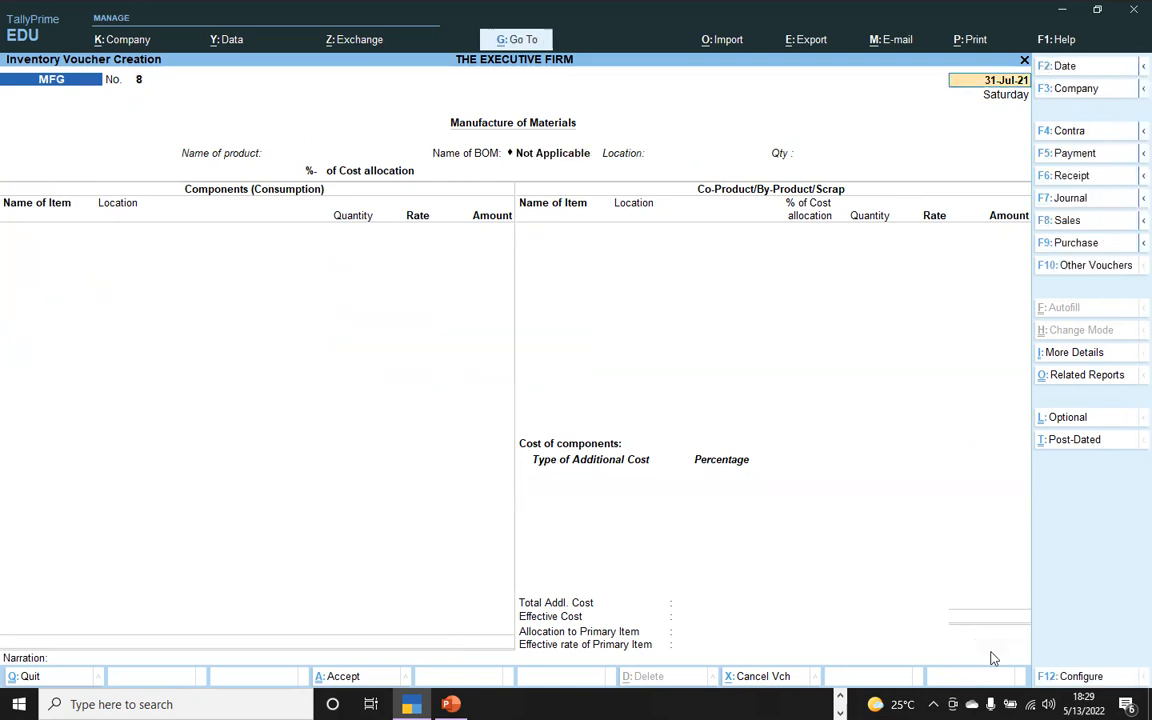
Step: Start a payment voucher without supplier reference, using cost centre 7X6 and the Cash account
left_click(1075, 153)
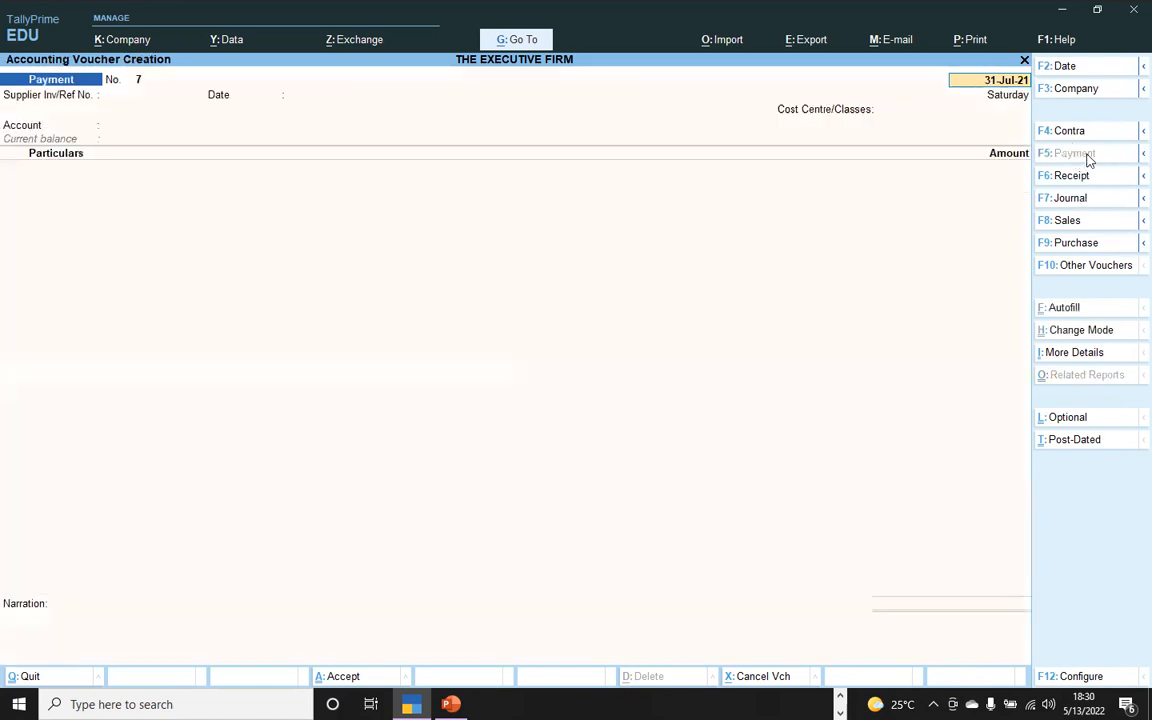
key("Return")
key("Return")
key("Return")
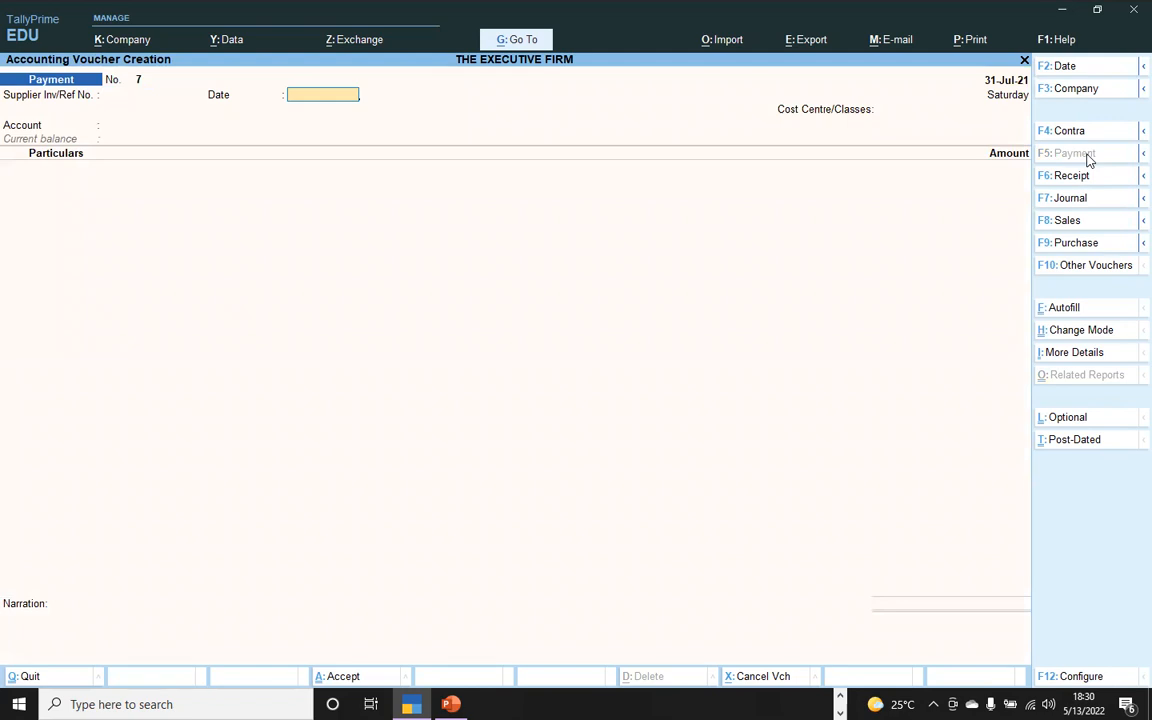
key("Return")
key("BackSpace")
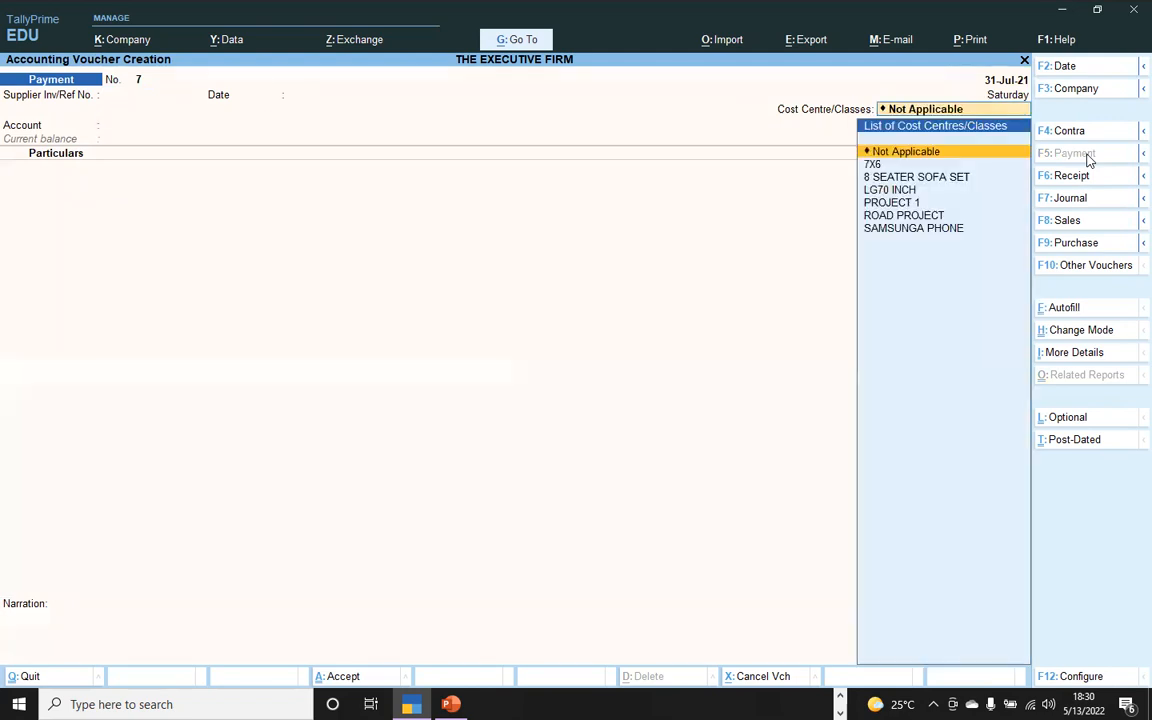
key("Down")
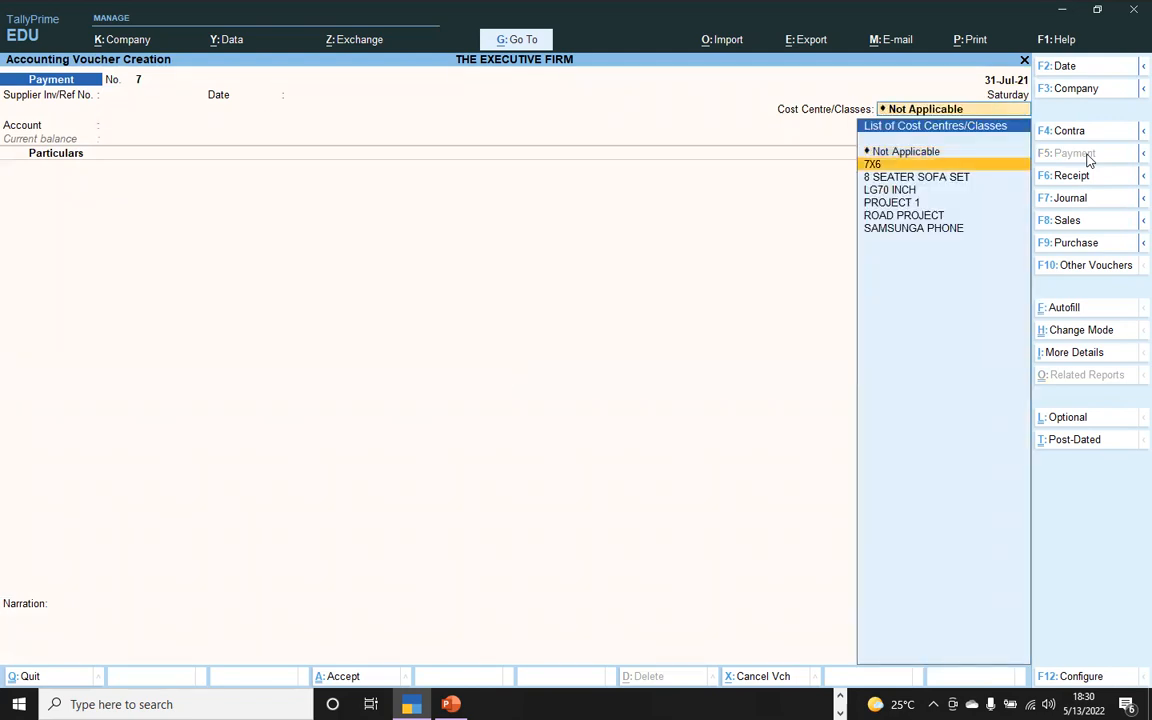
key("Return")
key("Return")
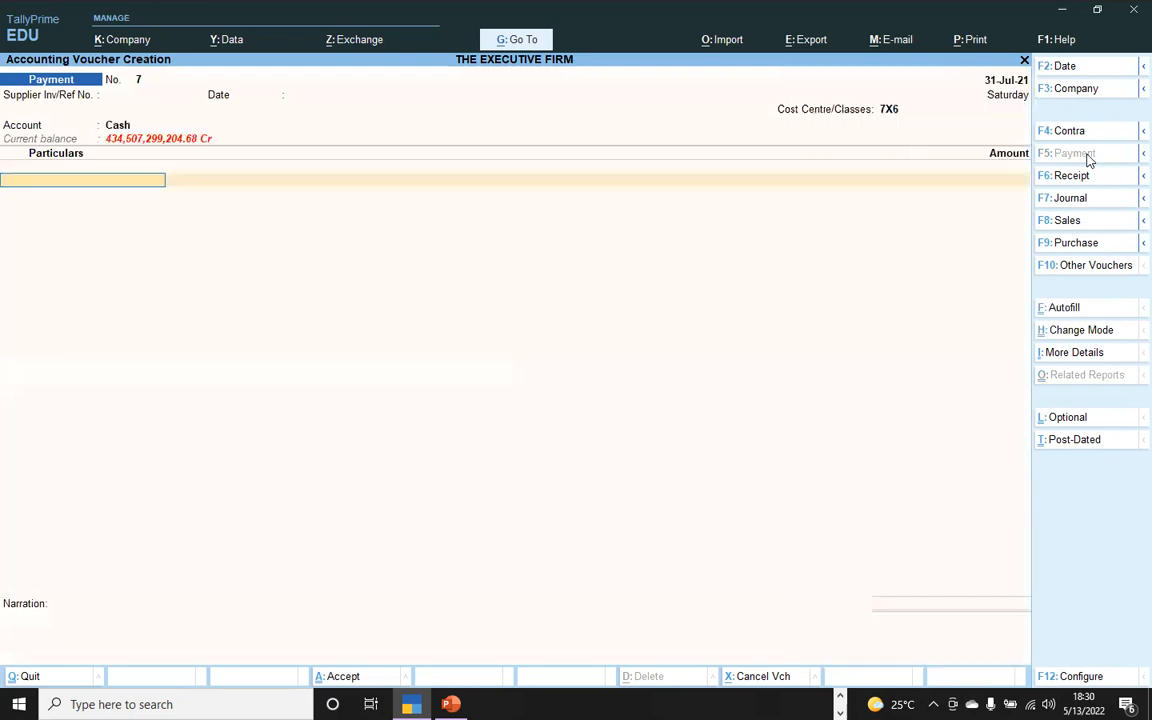
Step: Enter a payment of 5000 to the TRANS ledger and save the voucher
type("T")
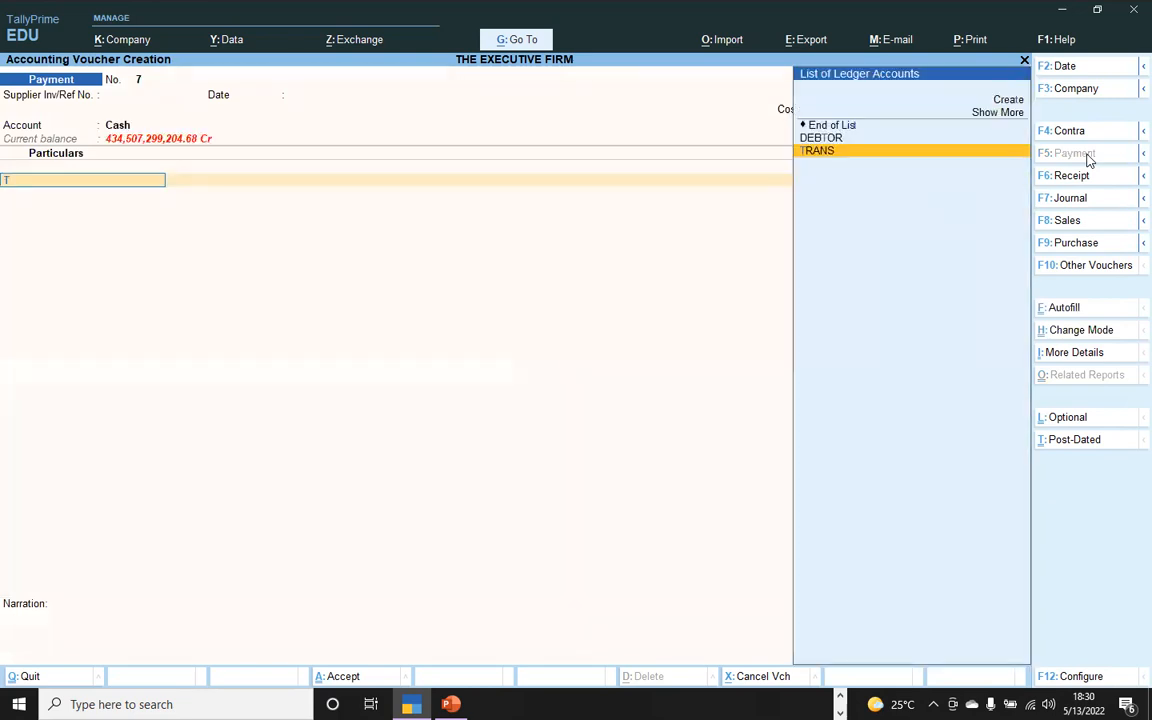
key("Return")
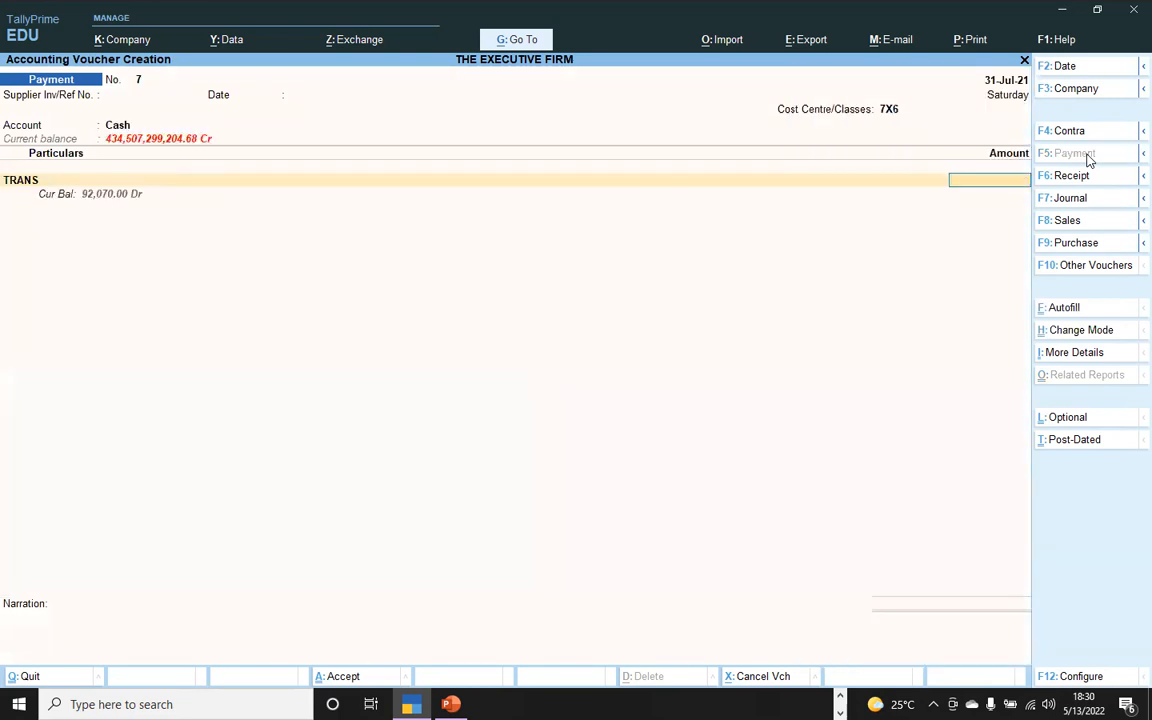
type("5000")
key("Return")
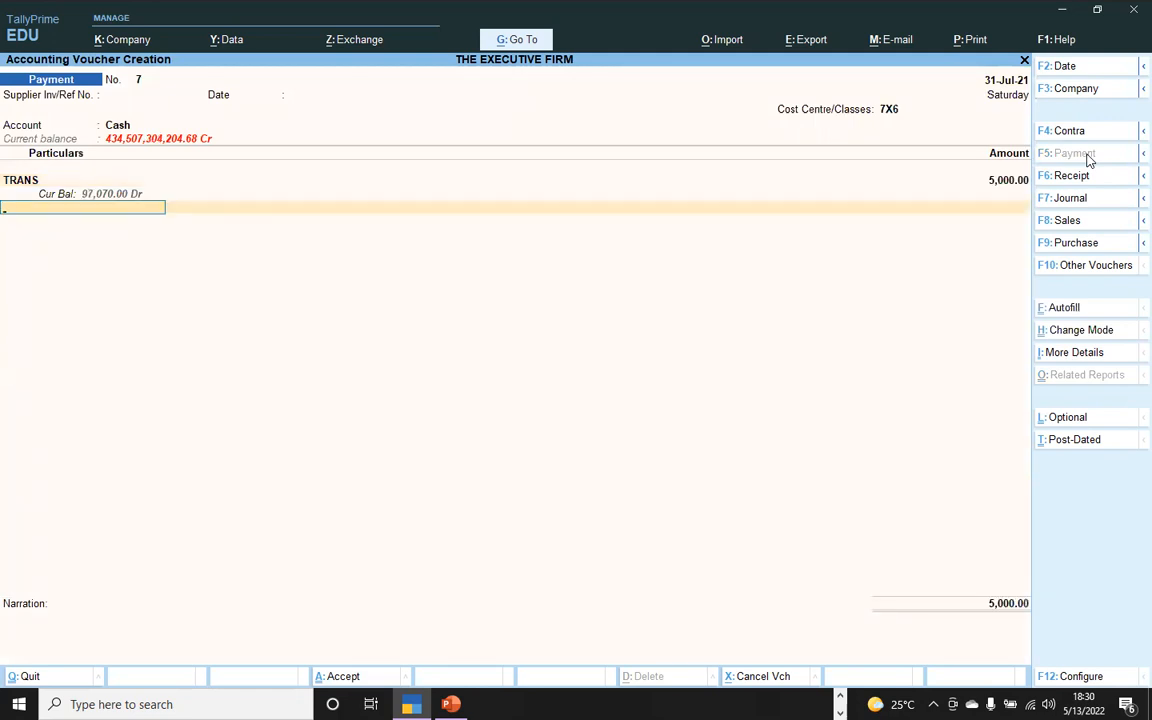
key("ctrl+a")
Step: Quit payment voucher entry and view the Job Work Analysis report for job 7X6, closing it again
key("BackSpace")
key("Escape")
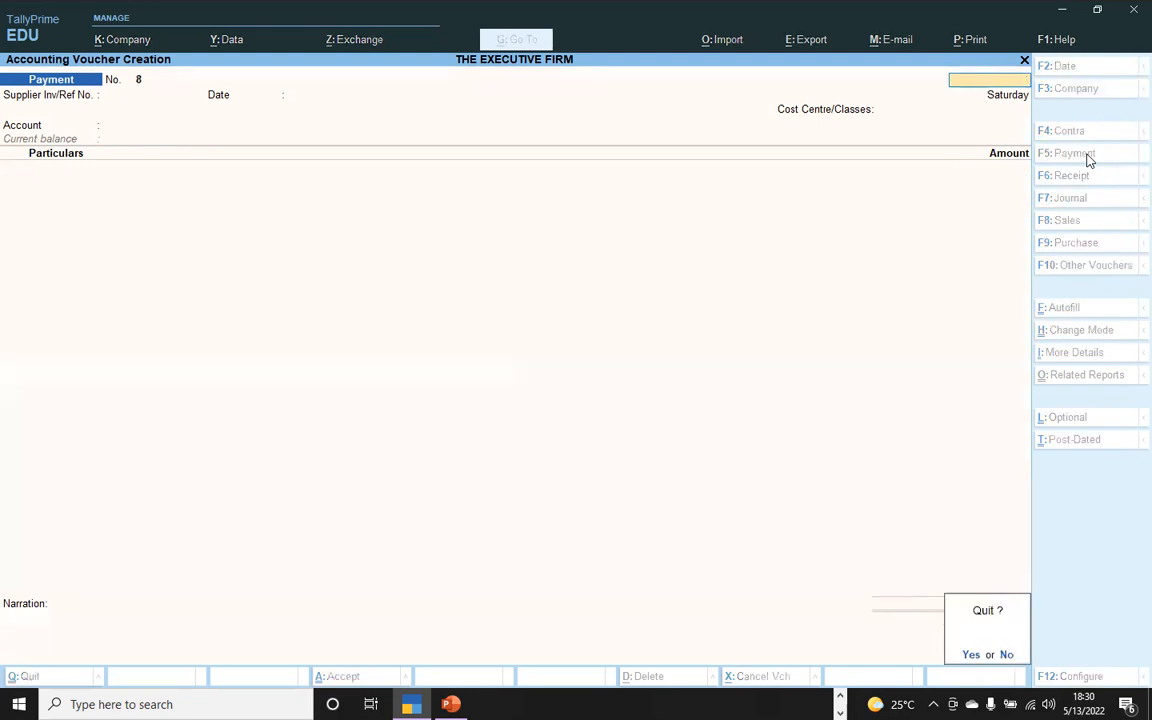
key("y")
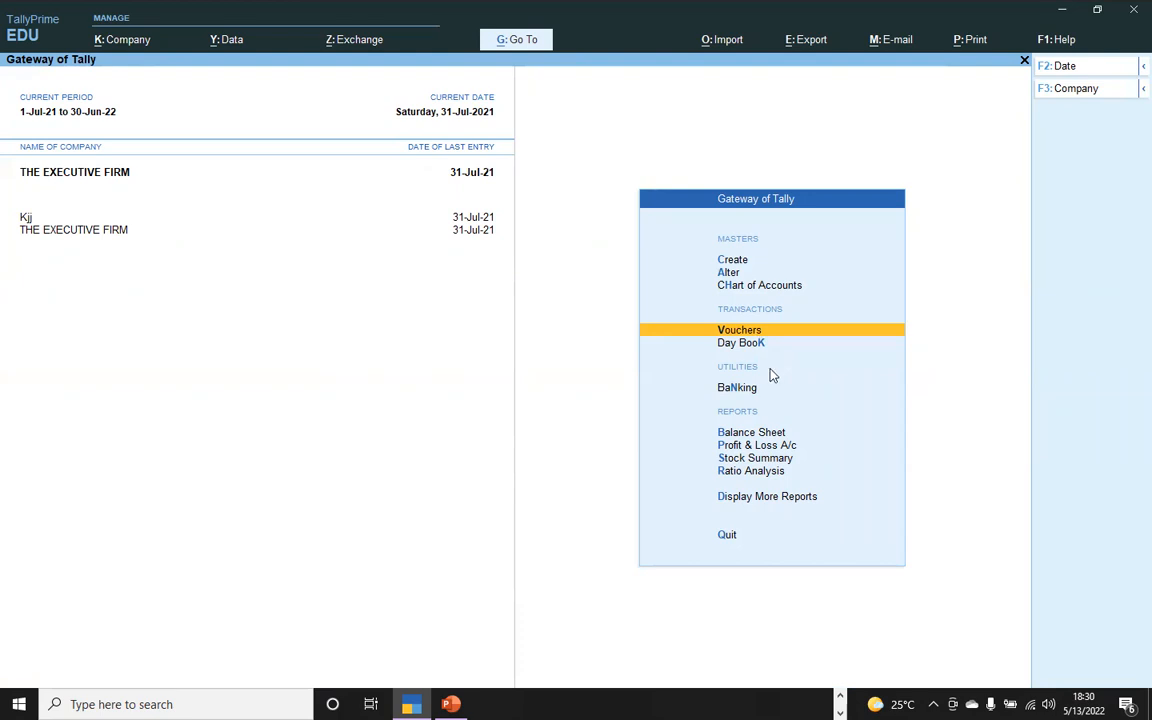
left_click(727, 503)
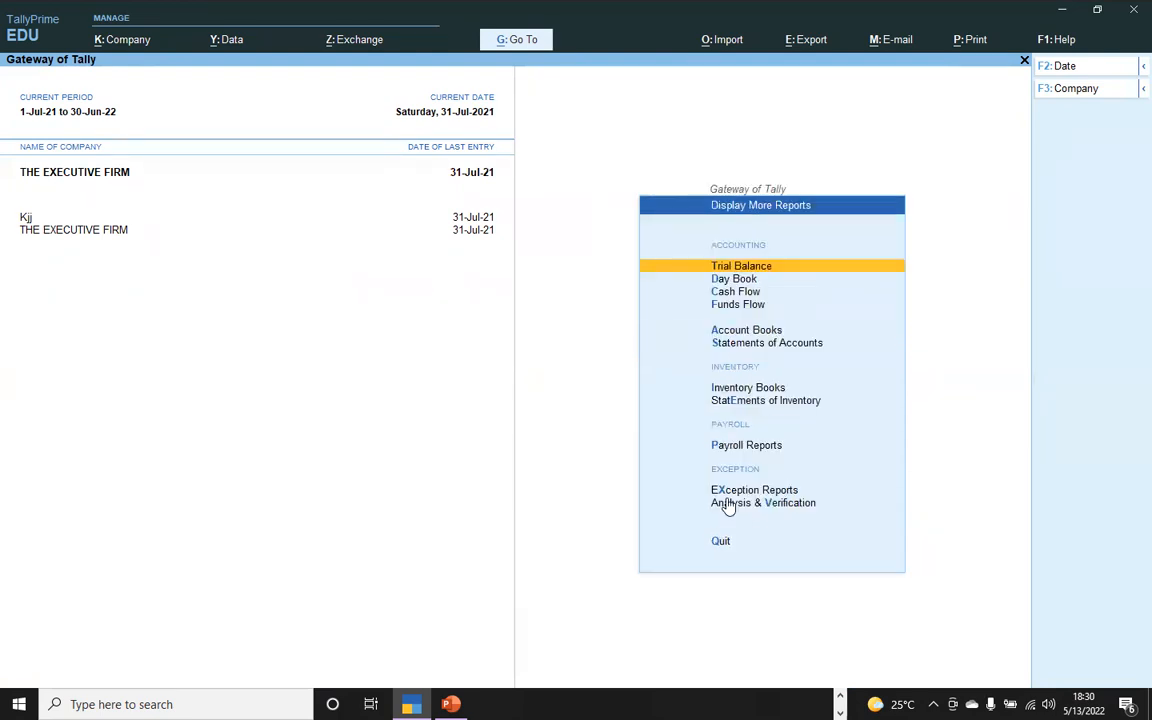
left_click(744, 401)
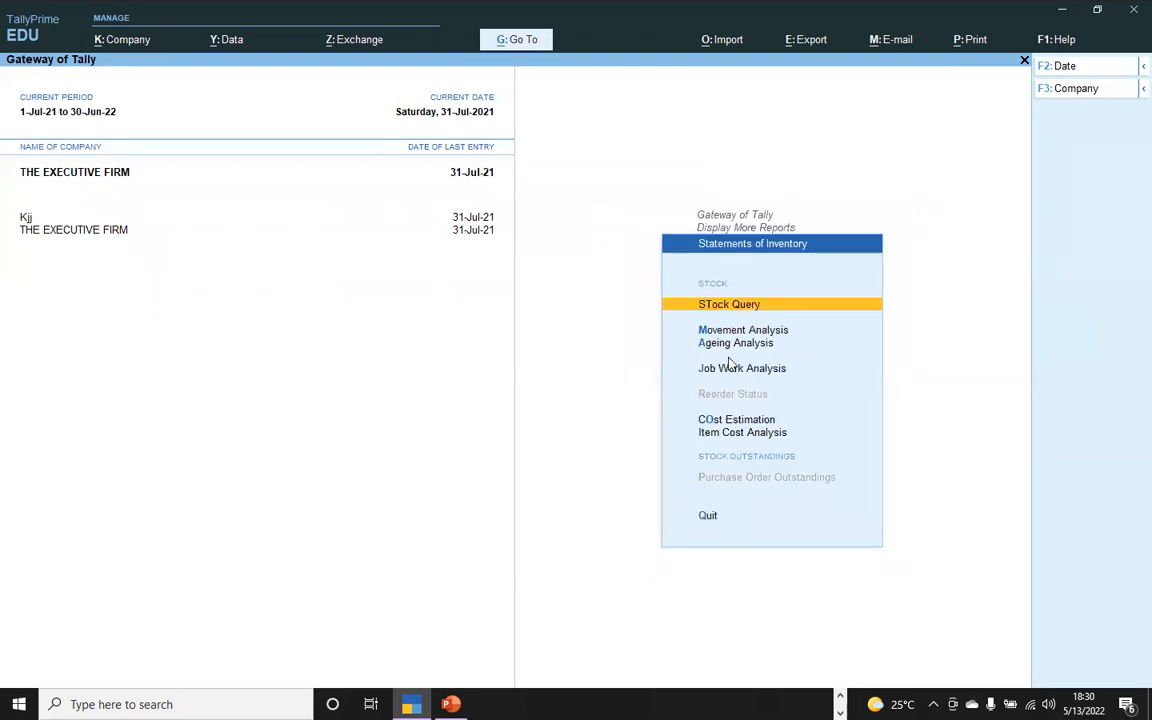
left_click(728, 370)
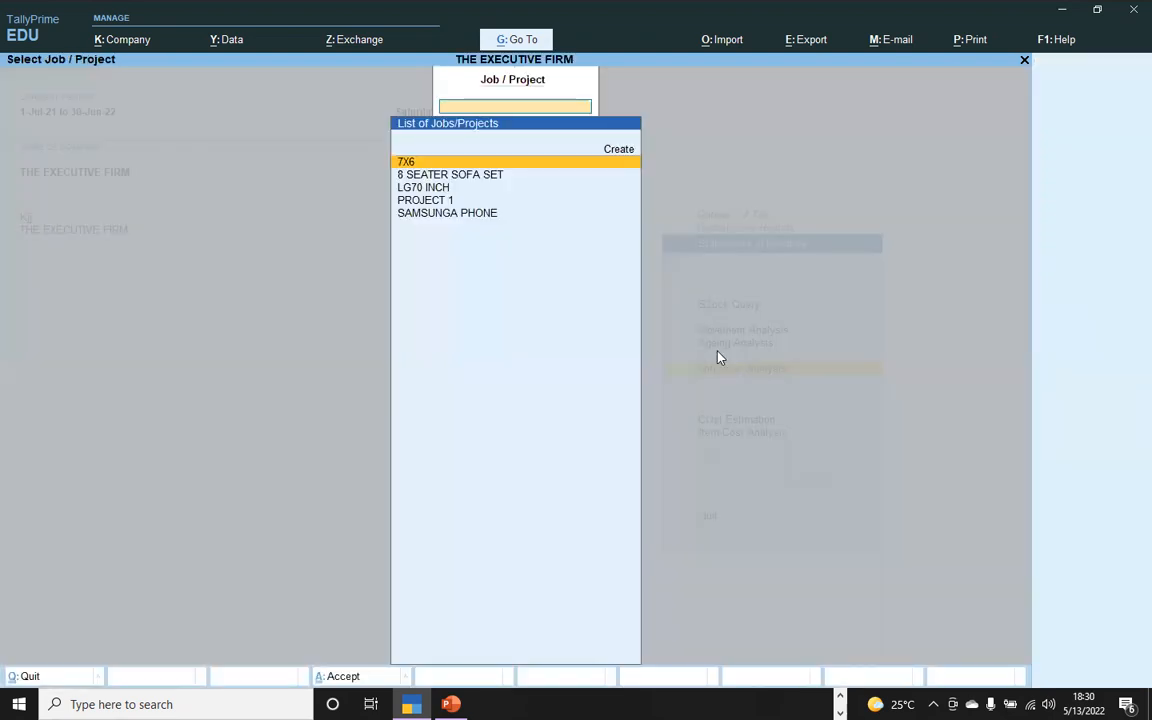
left_click(443, 166)
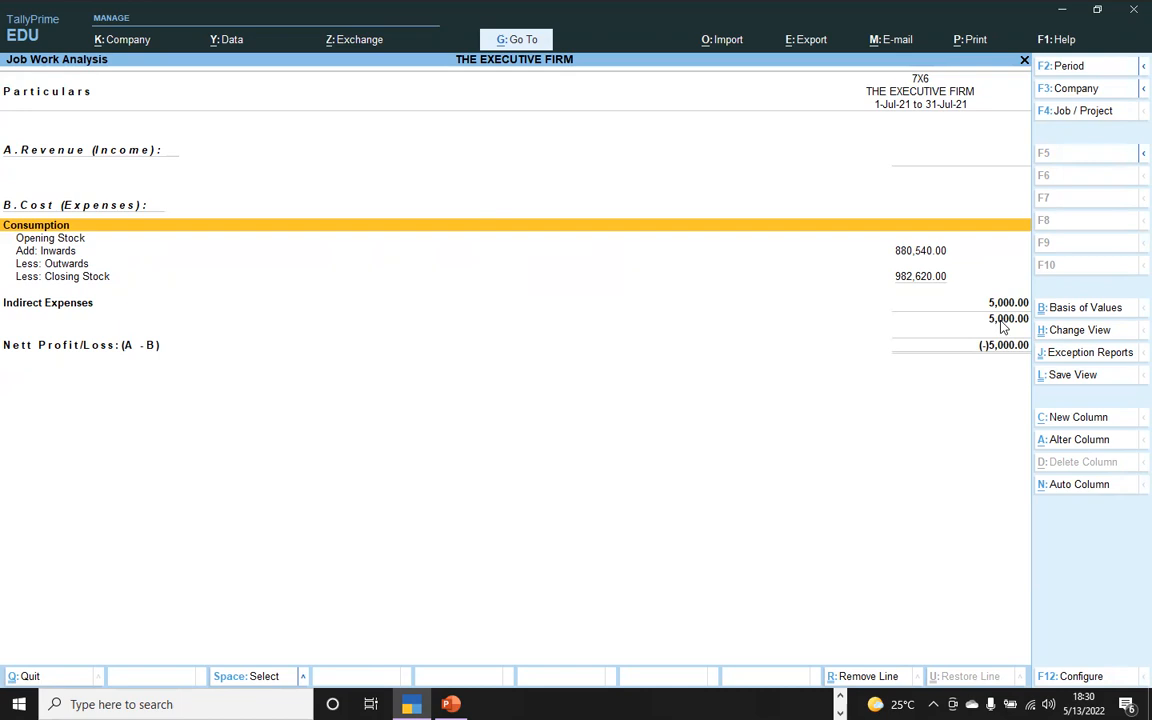
key("F4")
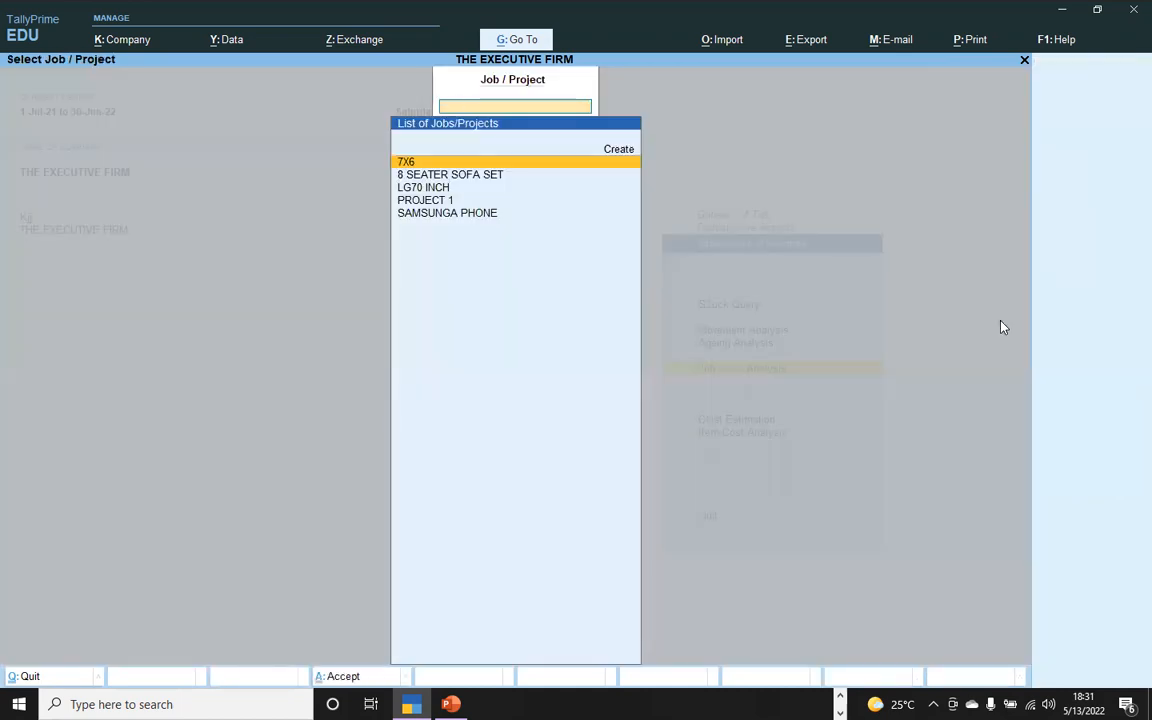
key("Escape")
key("Escape")
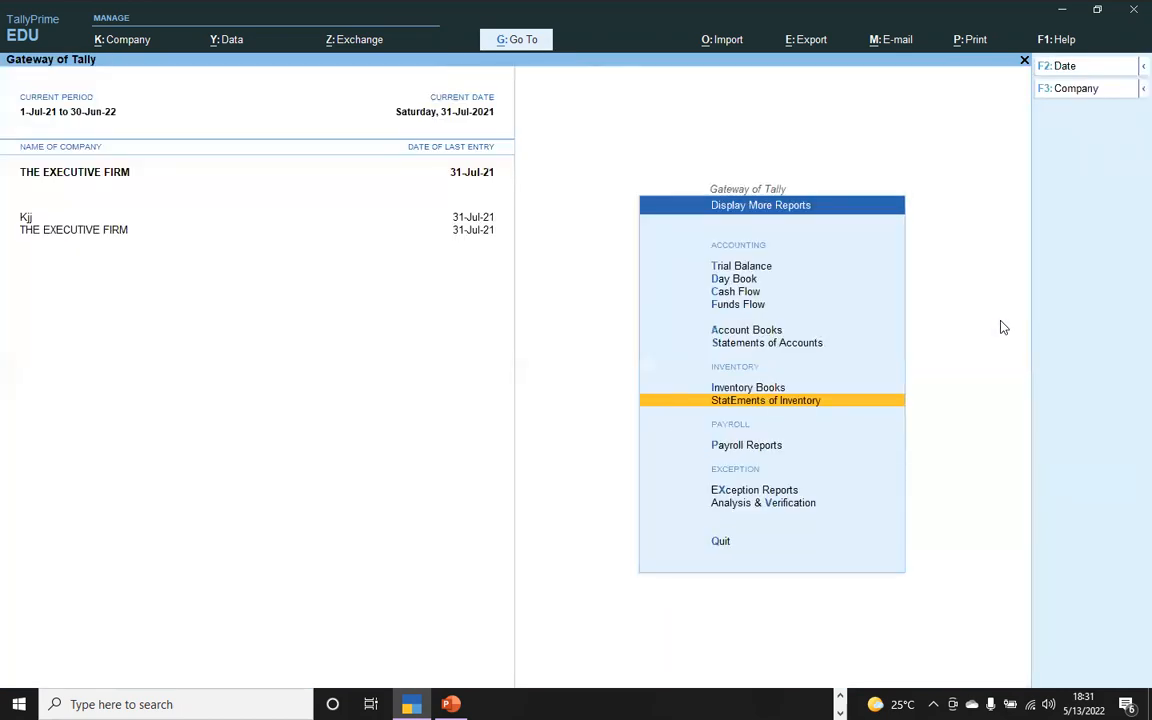
key("Escape")
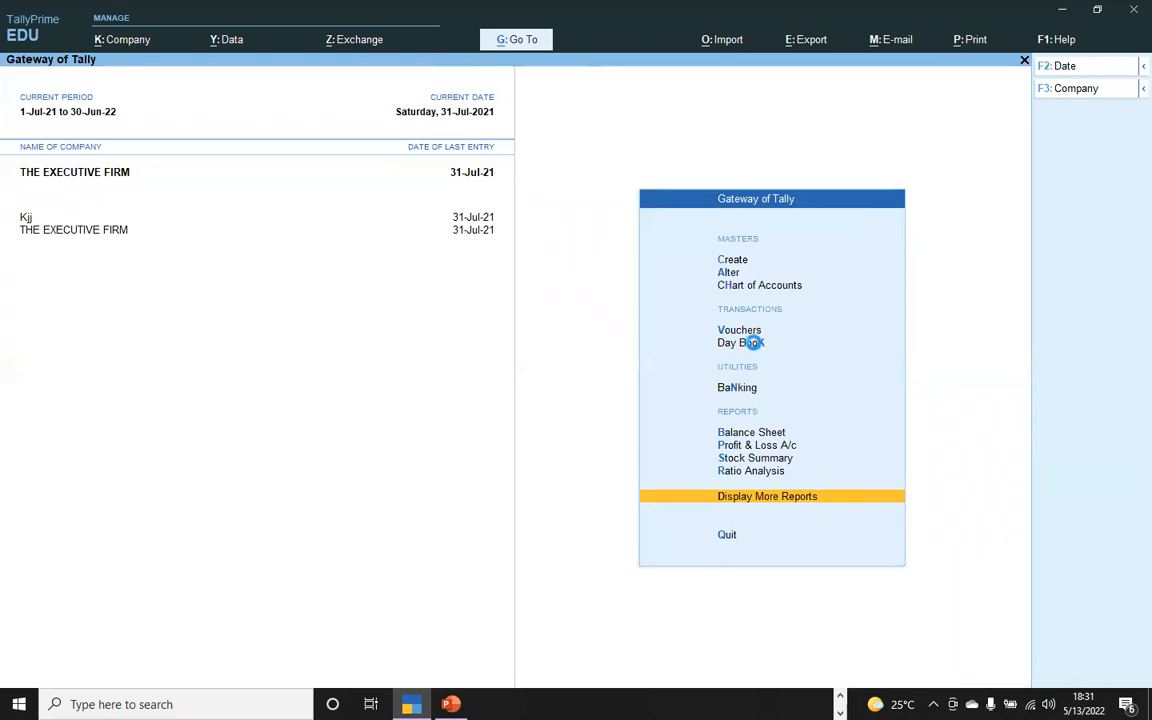
Step: Start a sales voucher for the party DEBTOR, leaving the dispatch and order details blank and the party details as they are
left_click(752, 331)
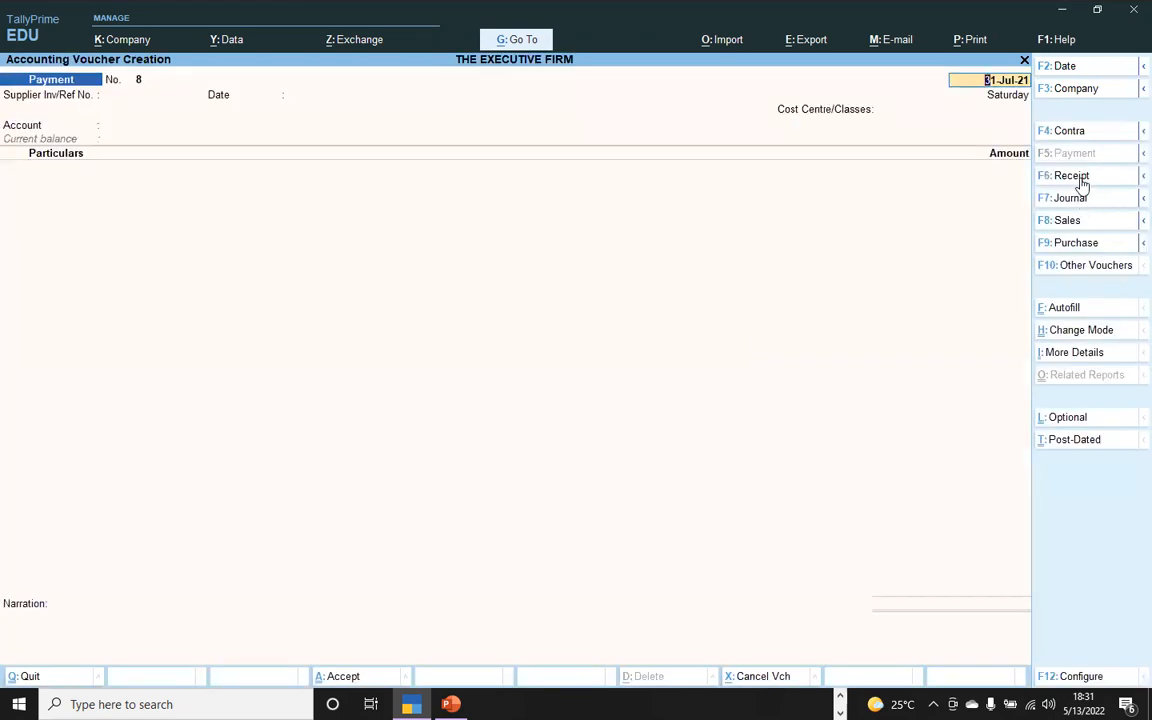
left_click(1067, 220)
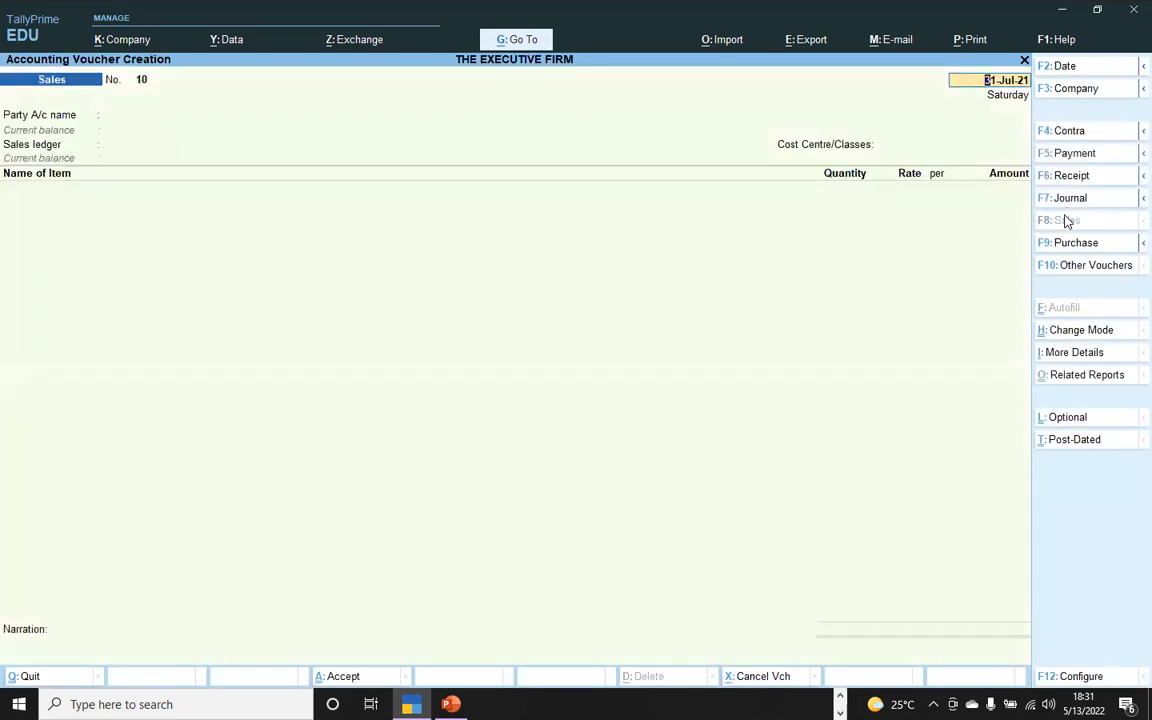
key("Return")
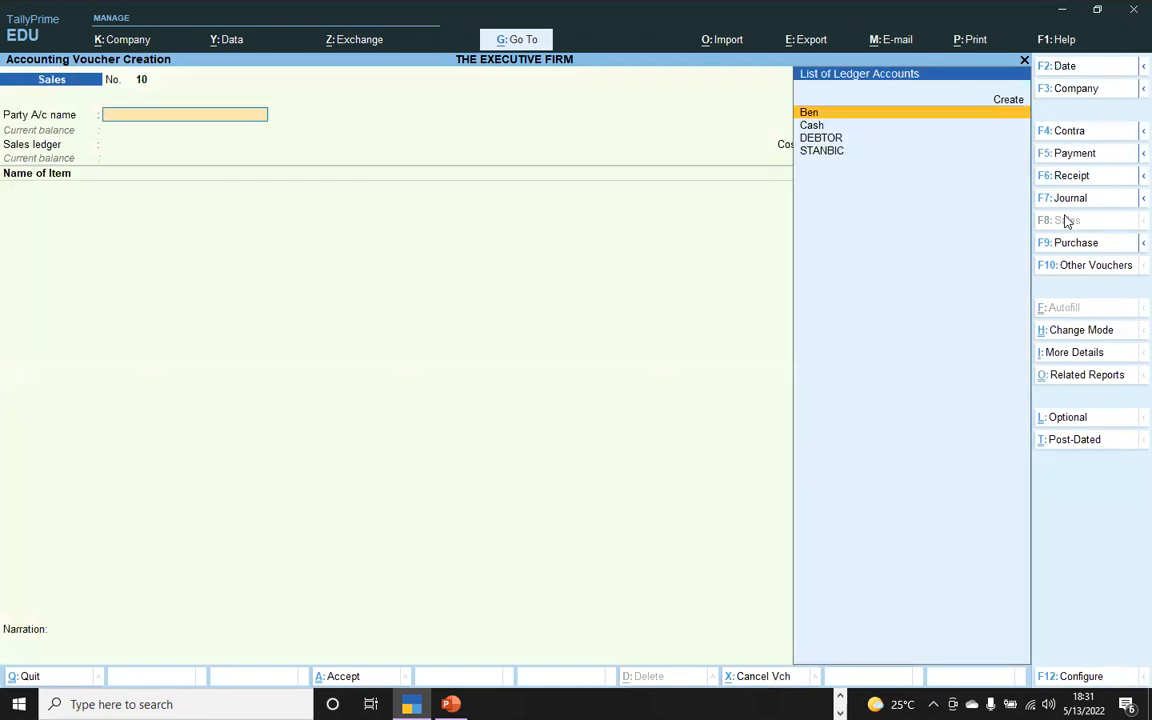
key("Down")
key("Down")
key("Return")
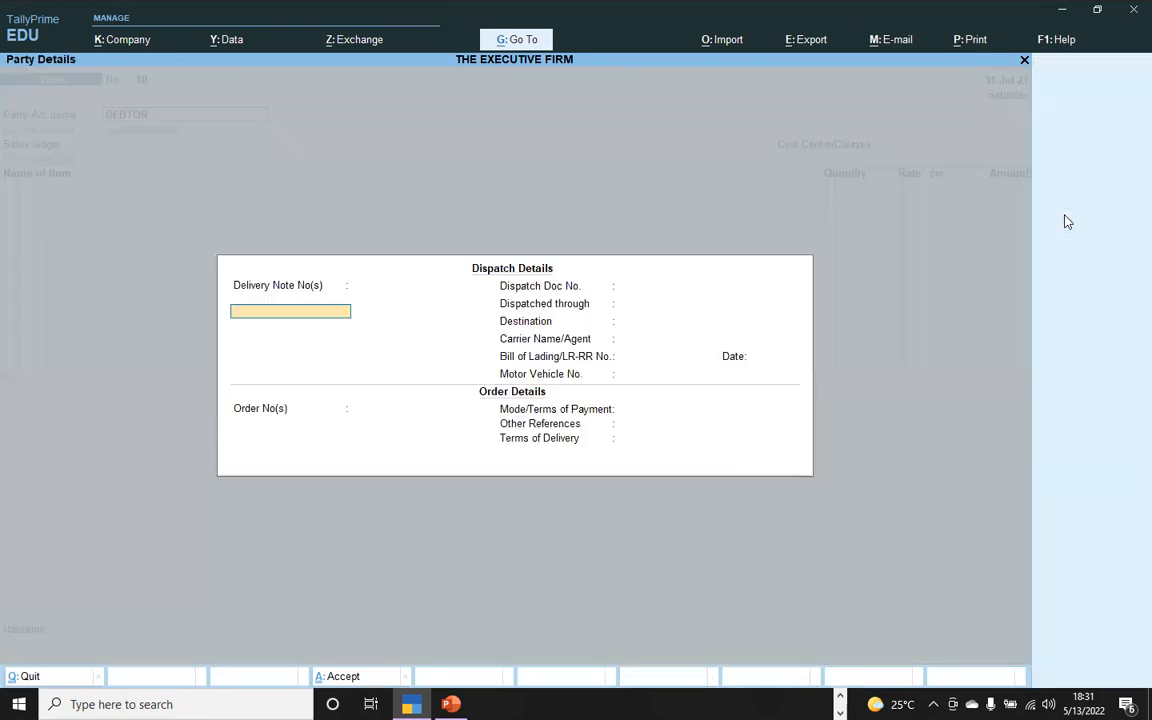
key("ctrl+a")
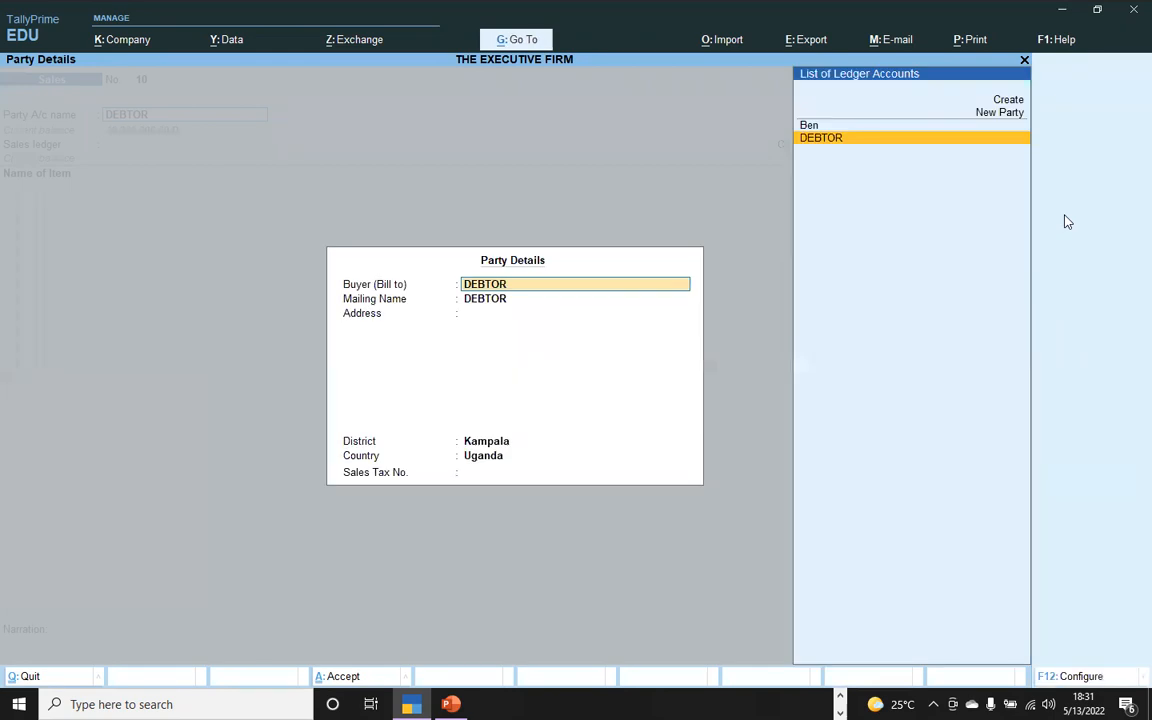
key("ctrl+a")
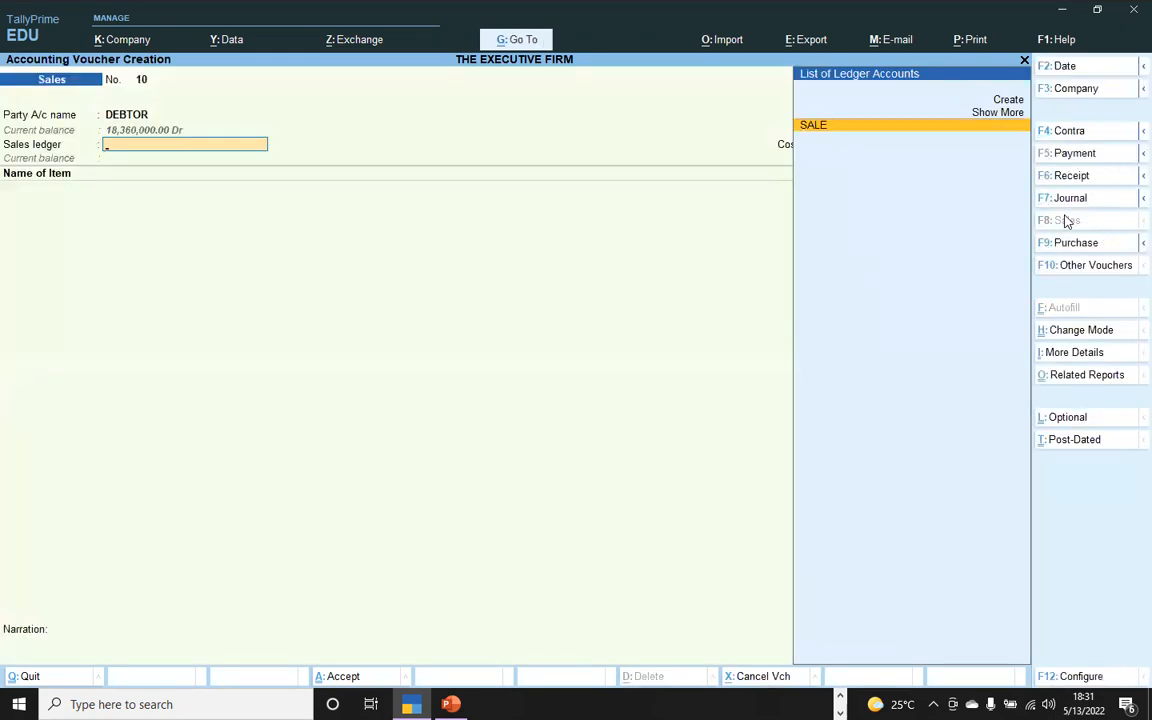
Step: Assign the SALE ledger and the 7X6 cost centre to the sales voucher
key("Return")
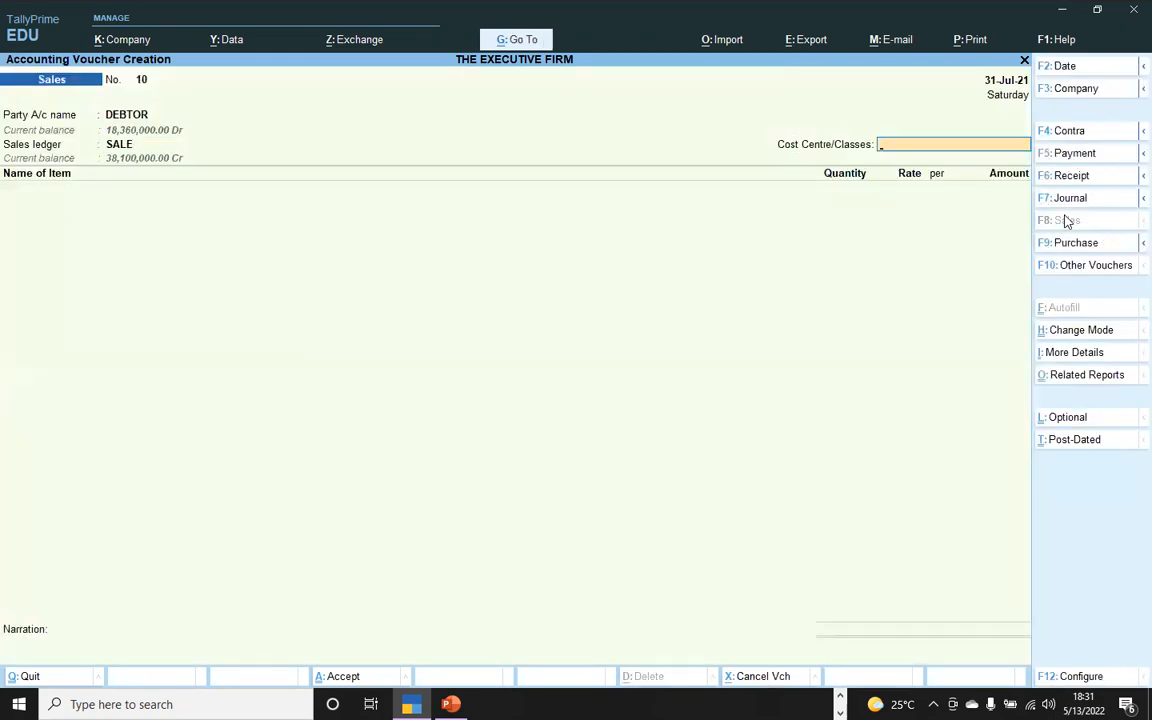
key("Return")
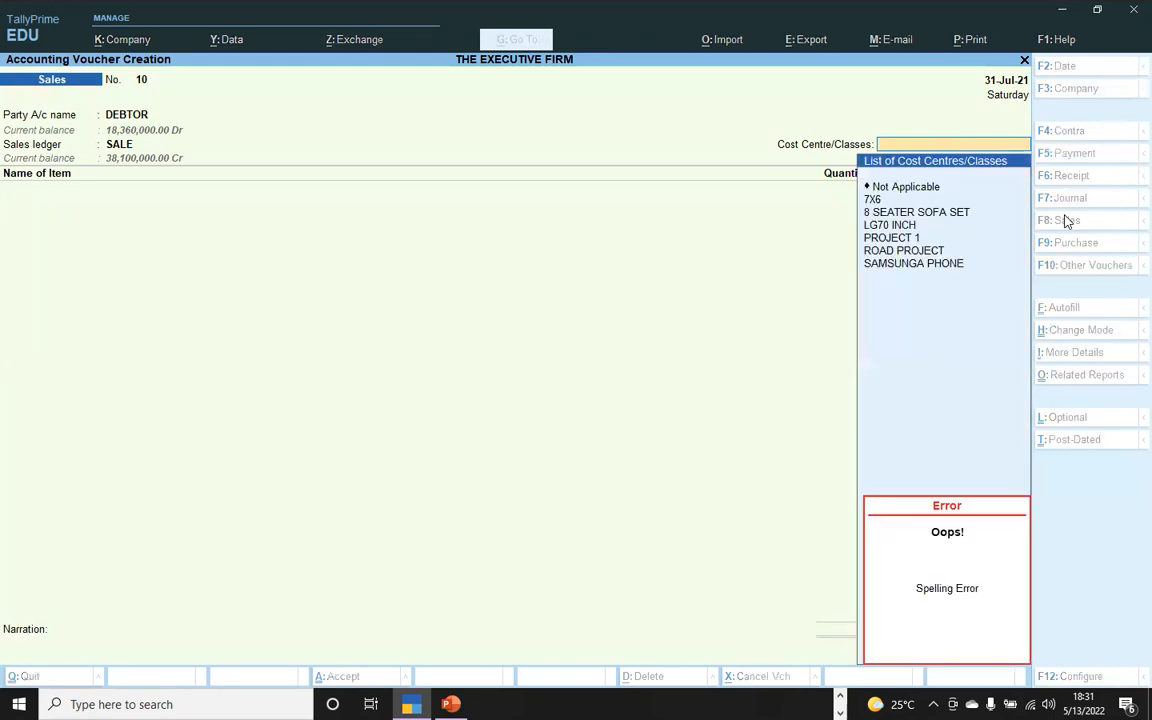
left_click(892, 195)
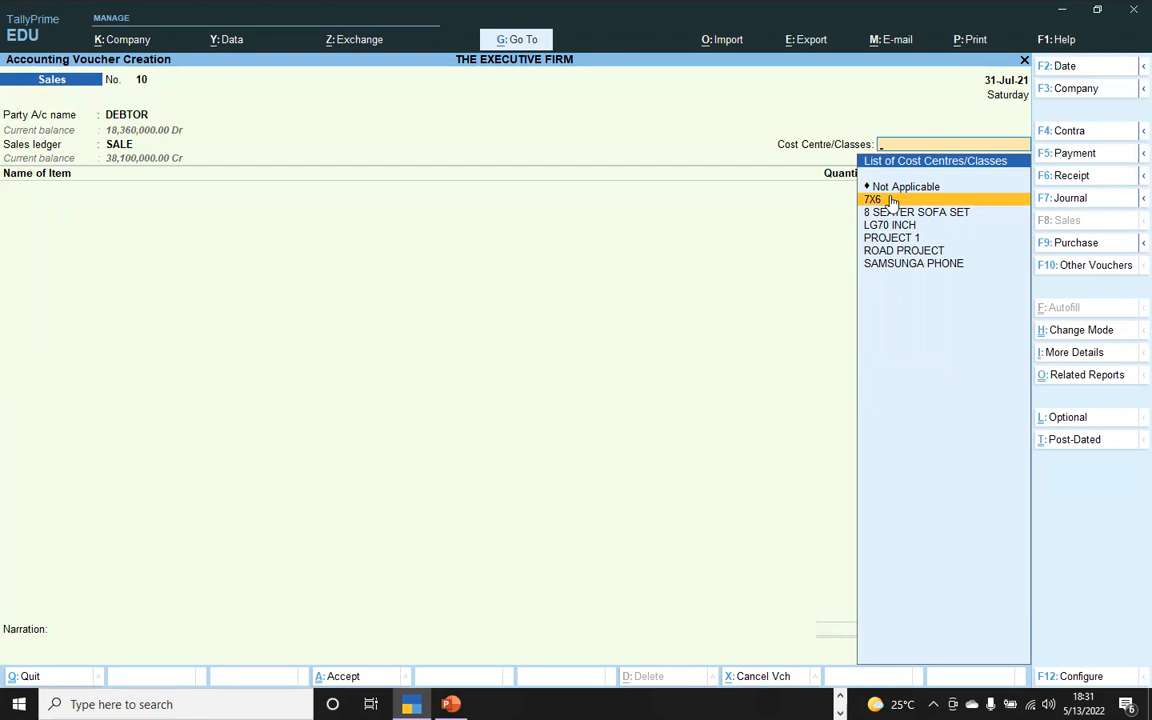
left_click(892, 200)
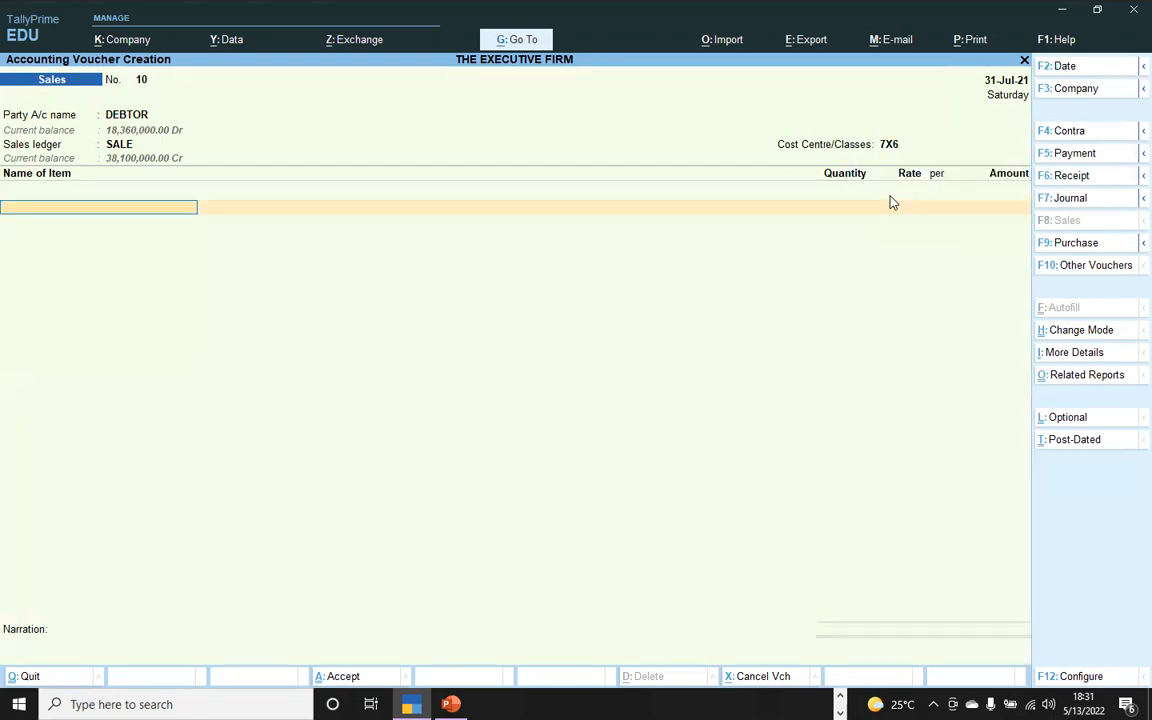
Step: Add 15 units of 7X6 BED from the 7X6 BED location at a rate of 45000 to the sales voucher
type("7")
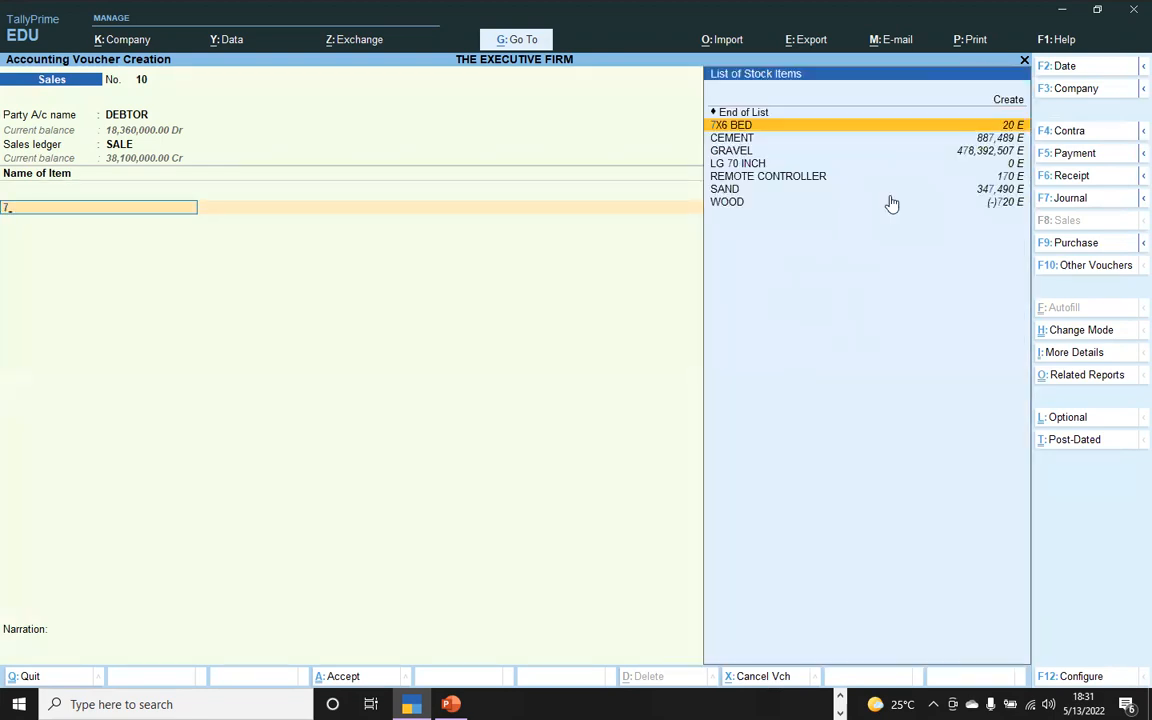
key("Return")
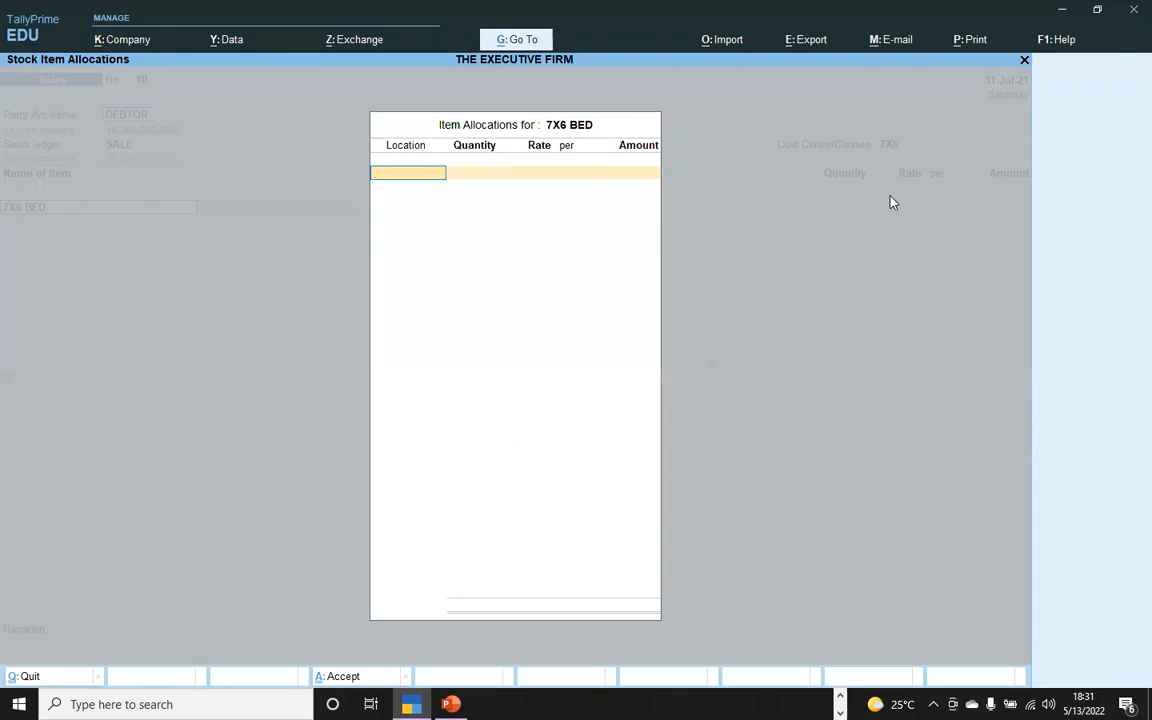
type("7")
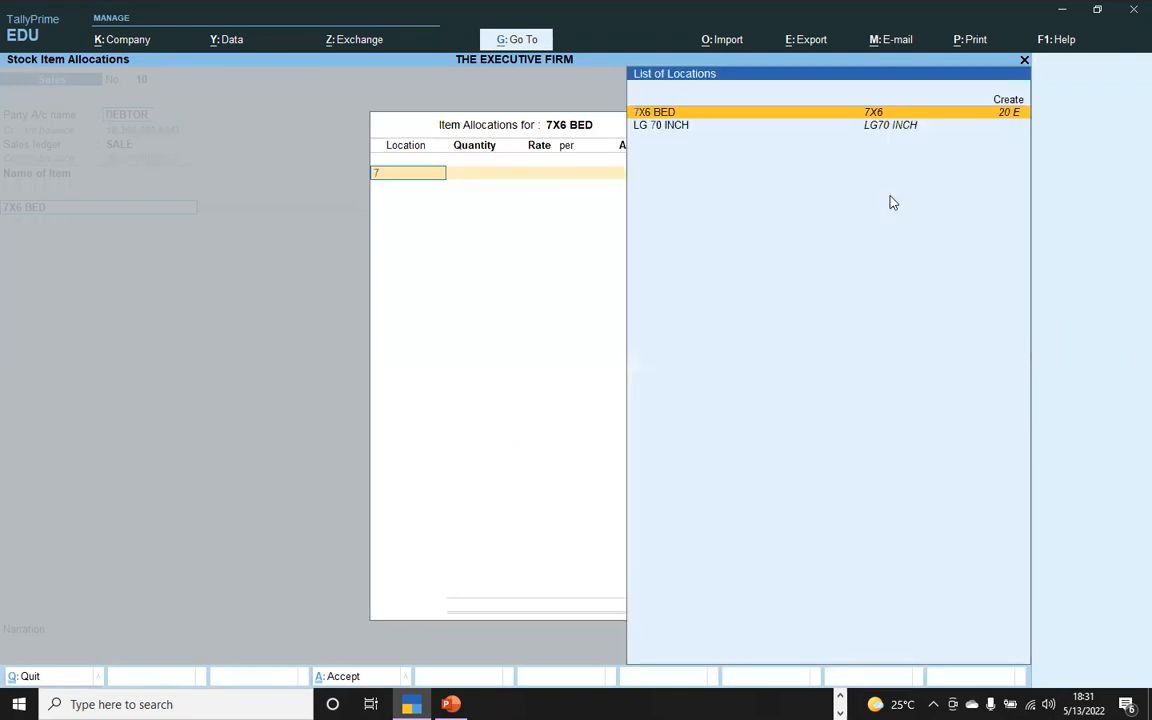
key("Return")
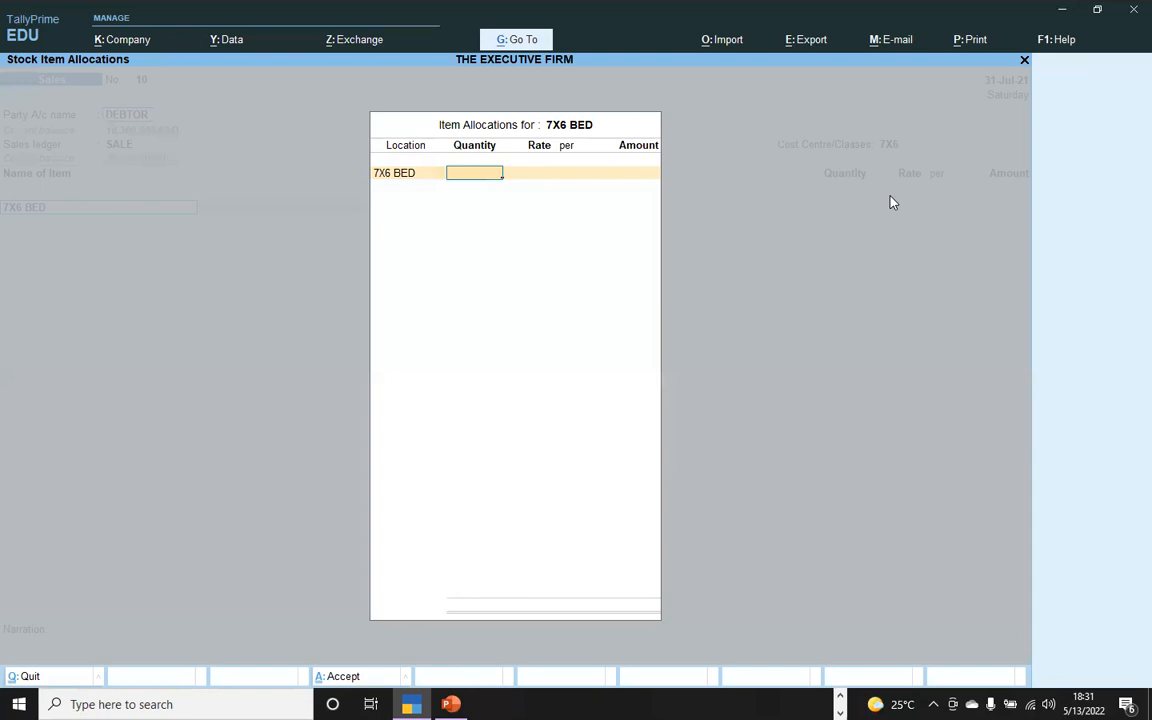
type("15")
key("Return")
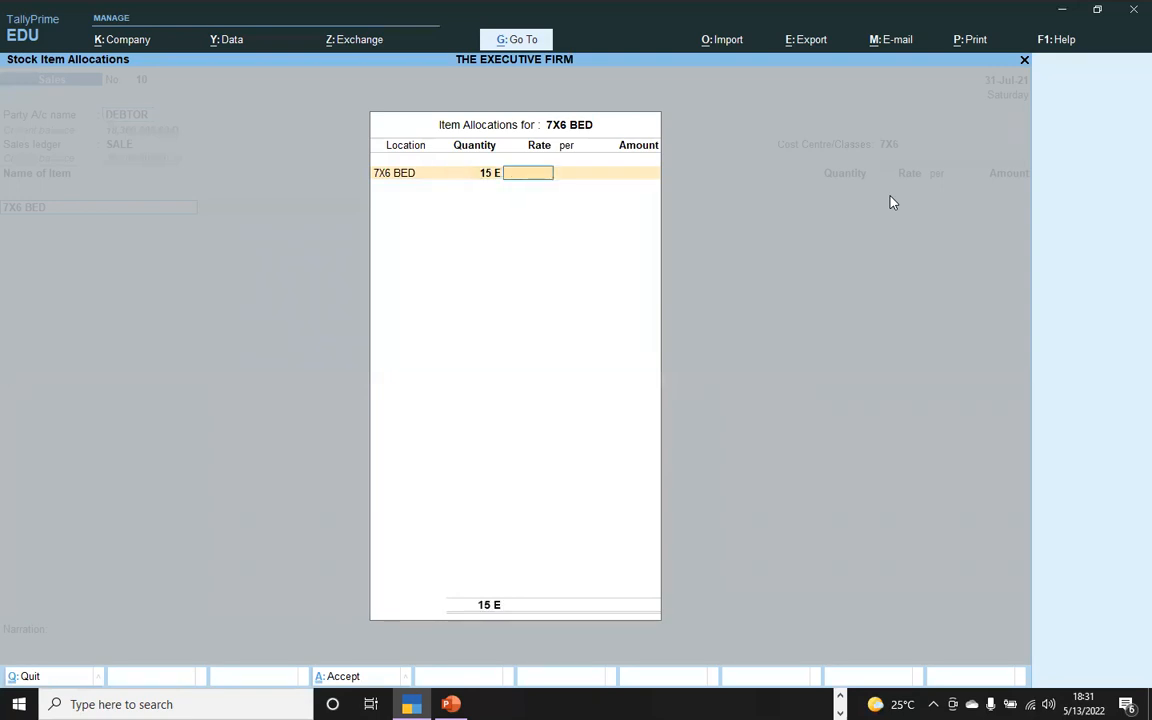
type("45000")
key("Return")
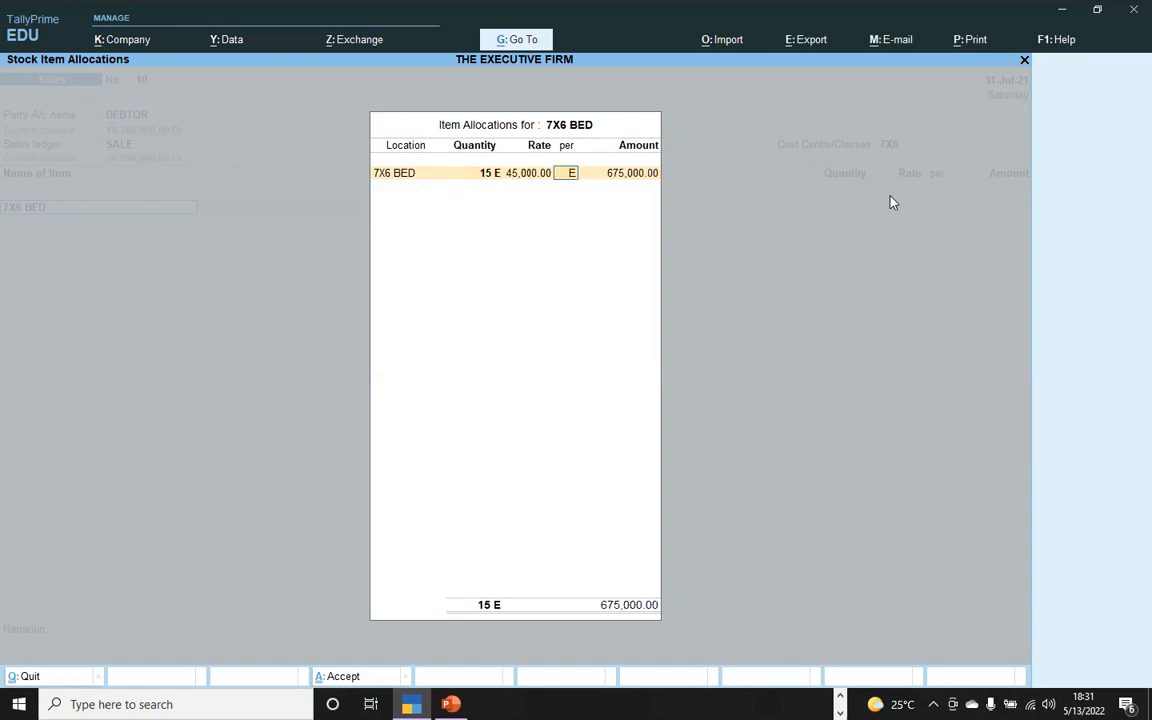
key("ctrl+a")
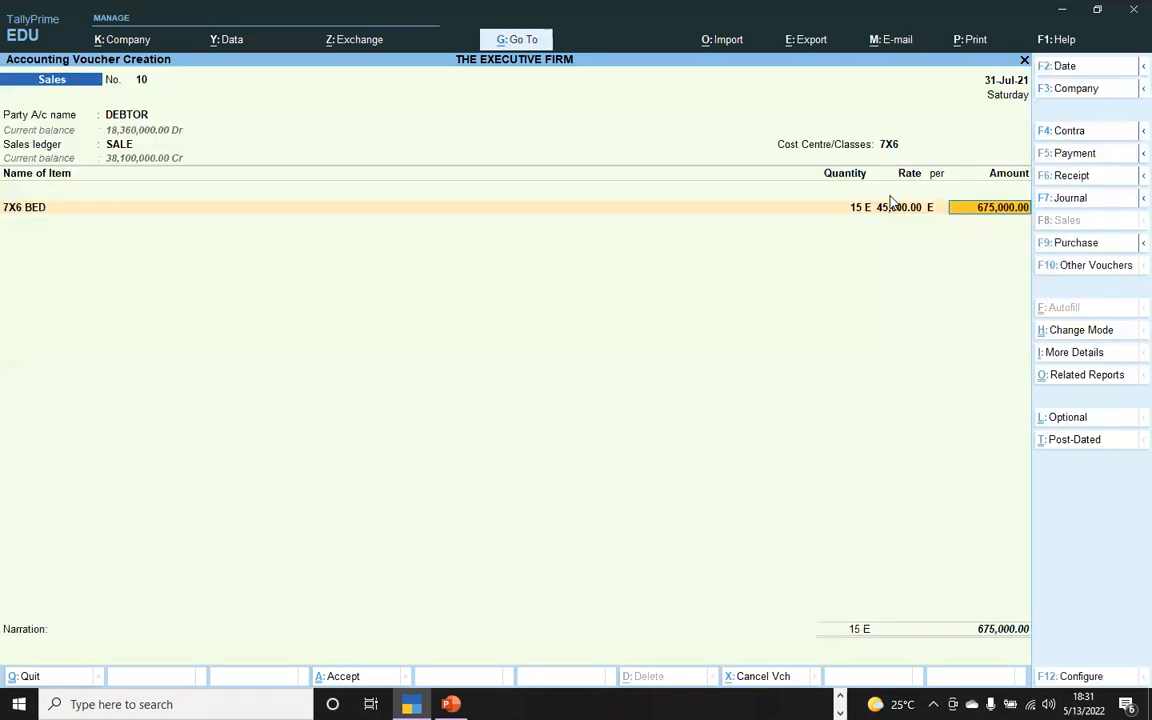
Step: Save the sales voucher and leave voucher creation
key("ctrl")
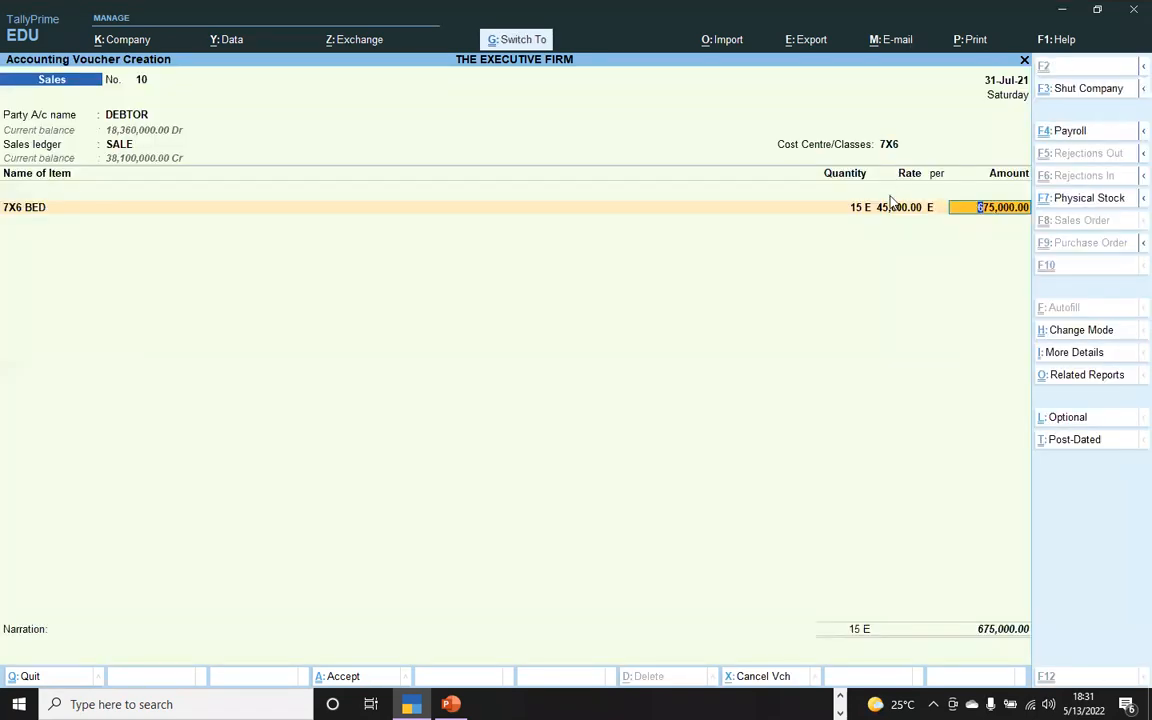
key("ctrl+a")
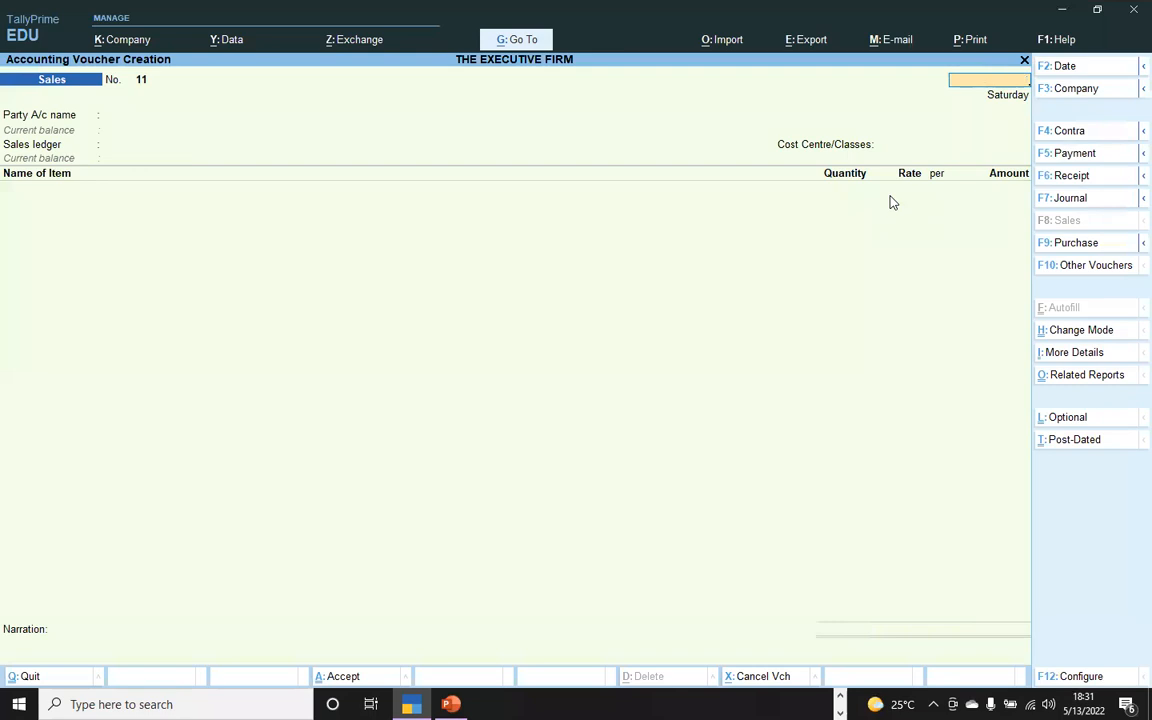
key("Escape")
key("Return")
key("Escape")
key("Escape")
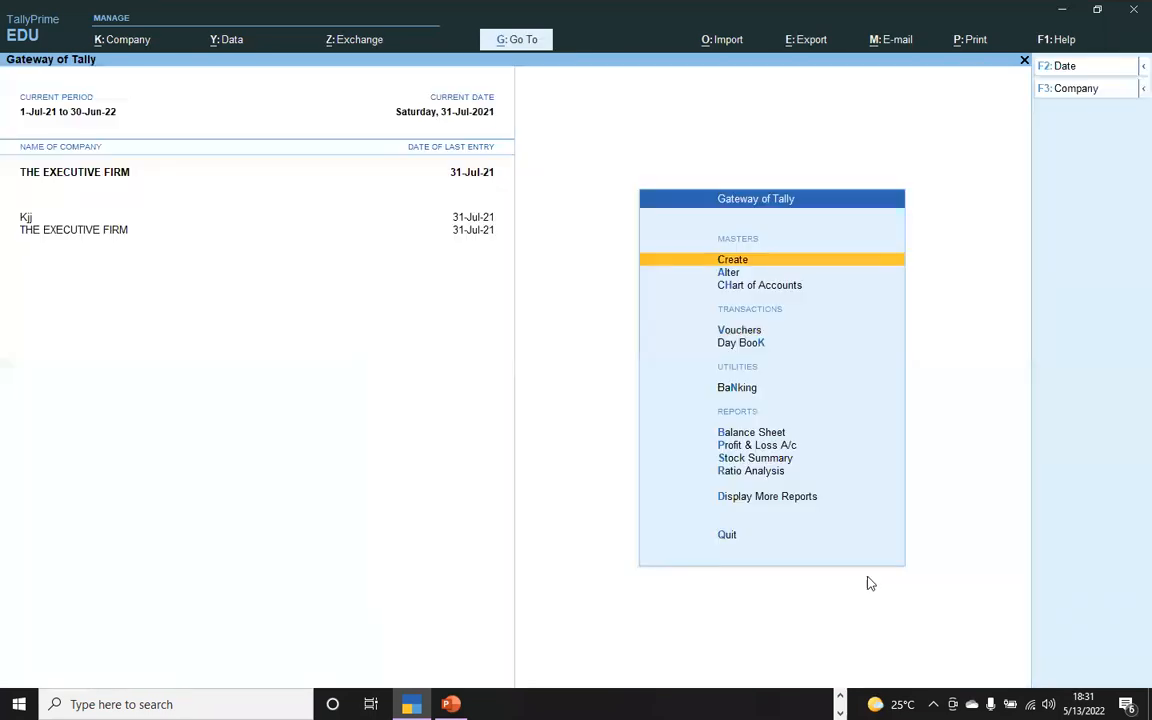
Step: Open the Job Work Analysis report for job 7X6 to review its revenue, costs and net profit
left_click(730, 498)
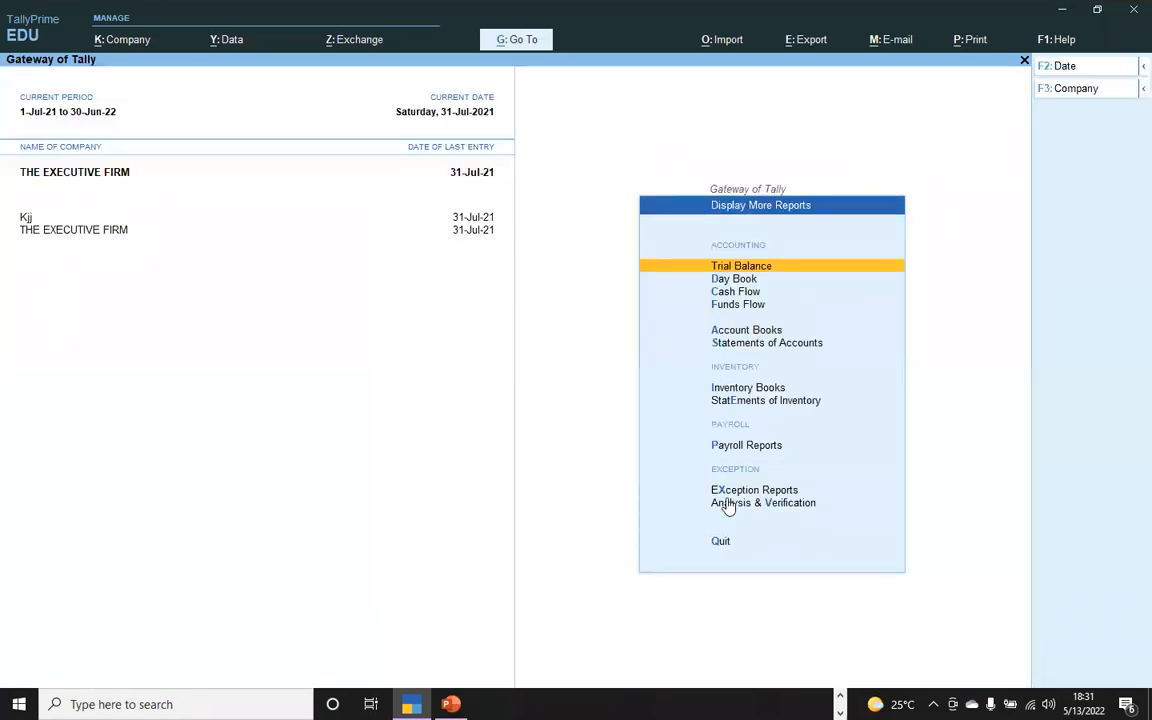
left_click(733, 401)
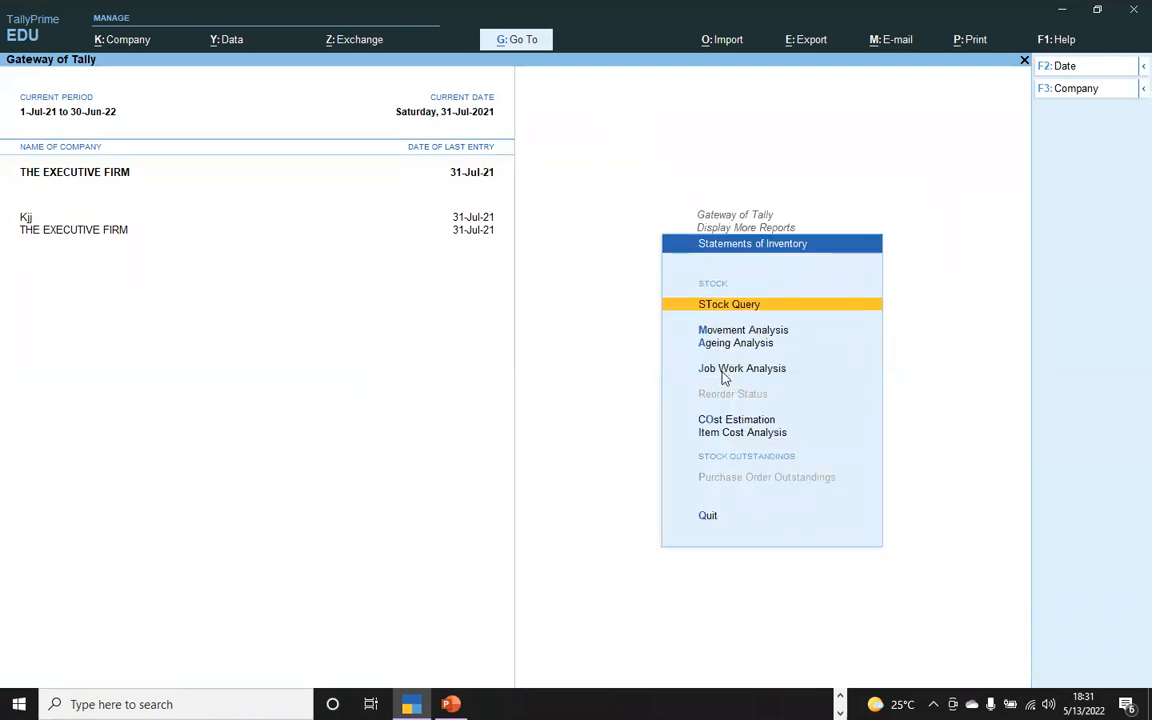
left_click(725, 370)
left_click(444, 166)
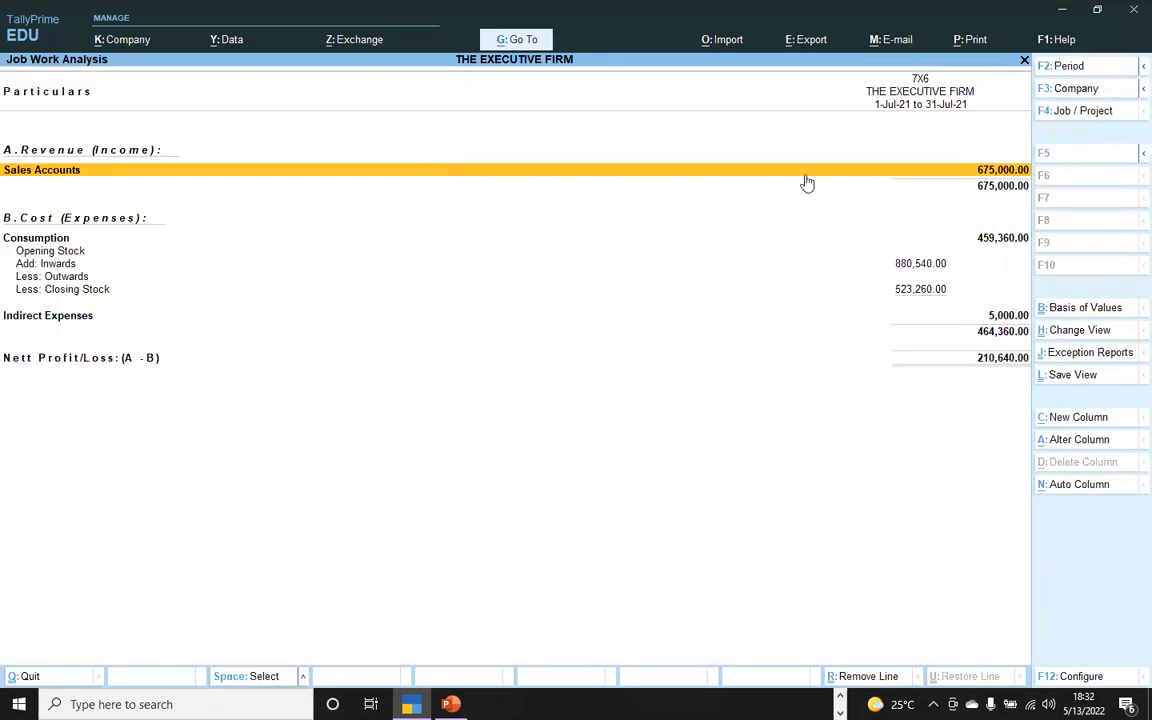
Step: Drill down from the Consumption line to the material consumption stock summary of the 7X6 BED location
left_click(997, 241)
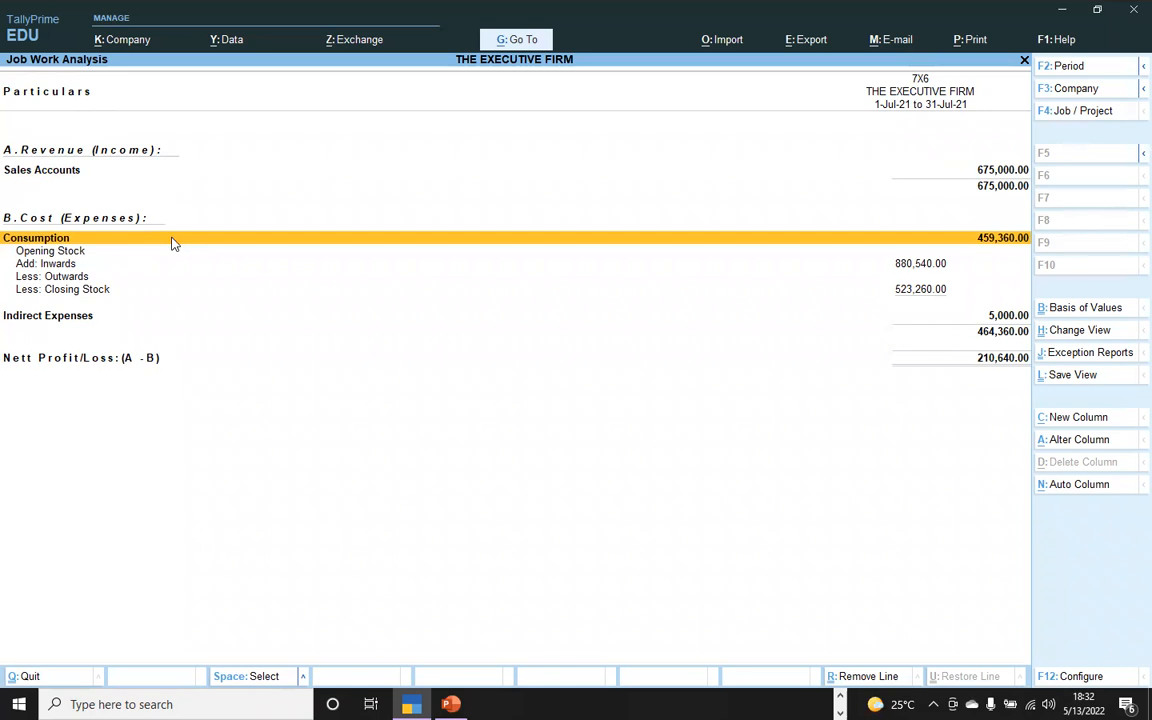
left_click(172, 240)
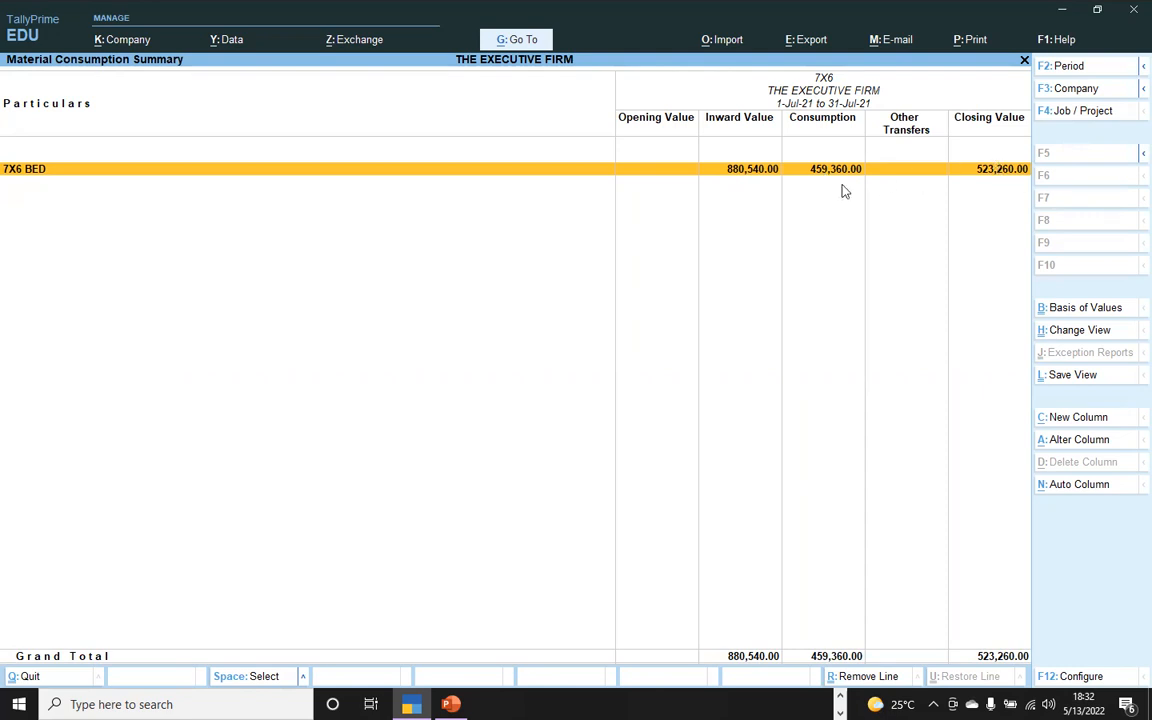
left_click(790, 170)
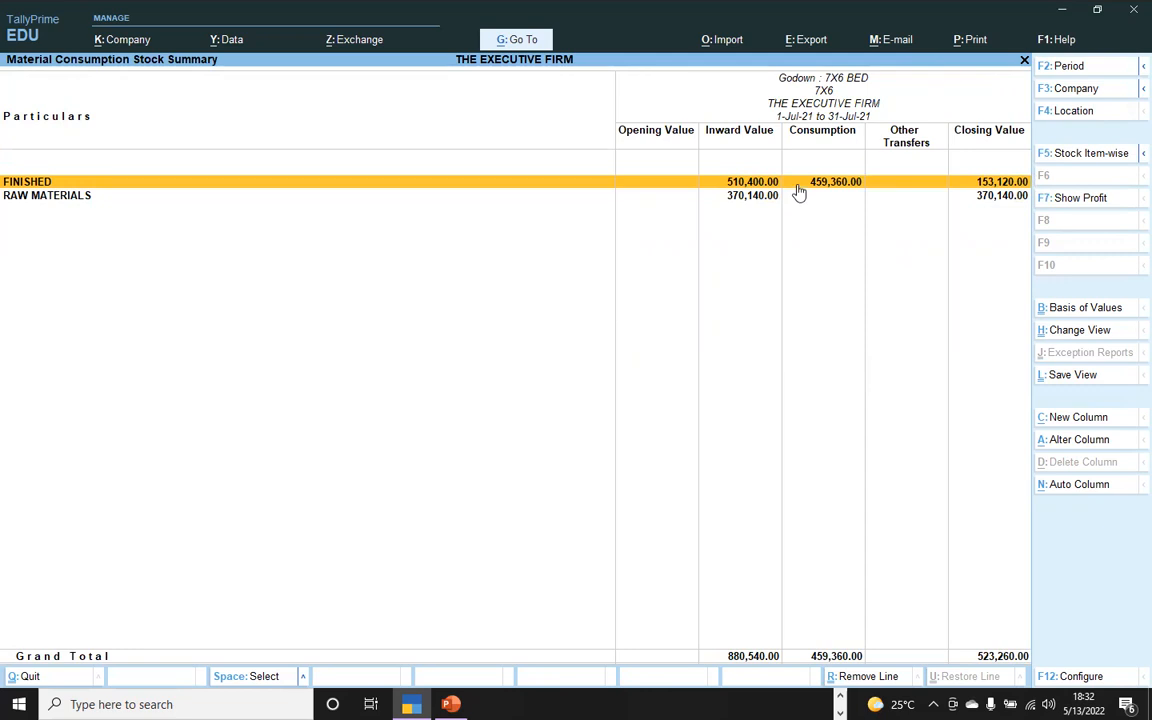
Step: Drill down through the FINISHED group to the 7X6 BED location vouchers, examine the sales entry's gross profit, and return to Job Work Analysis
left_click(798, 186)
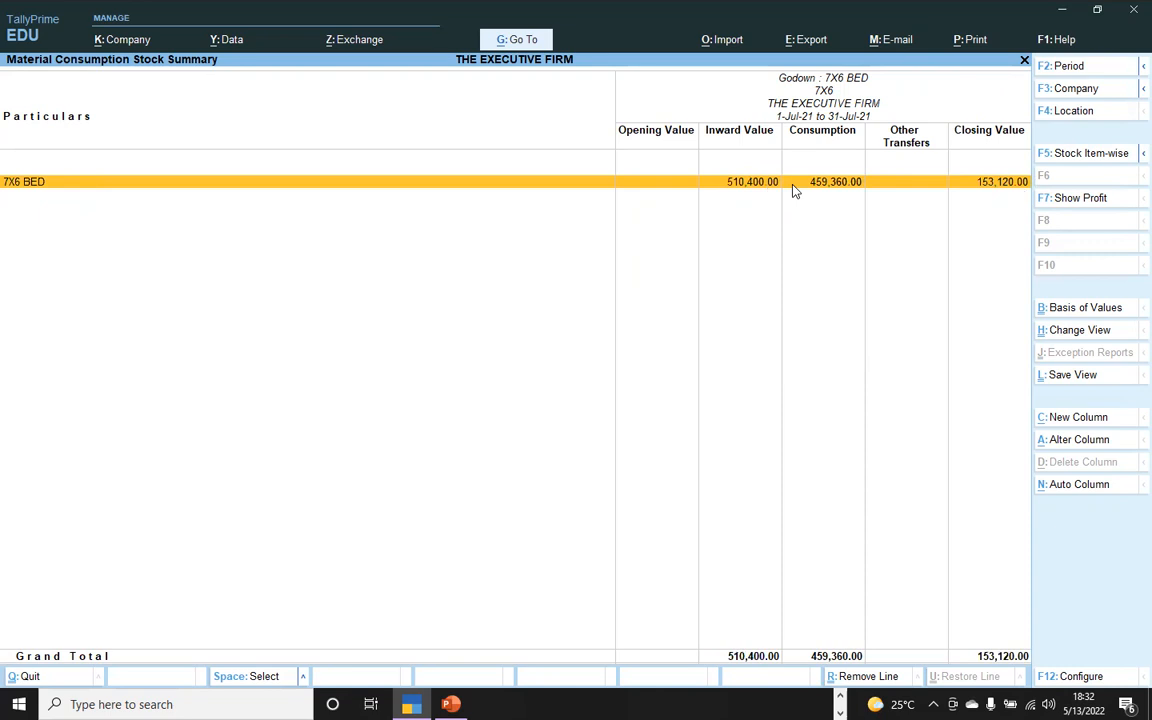
left_click(795, 190)
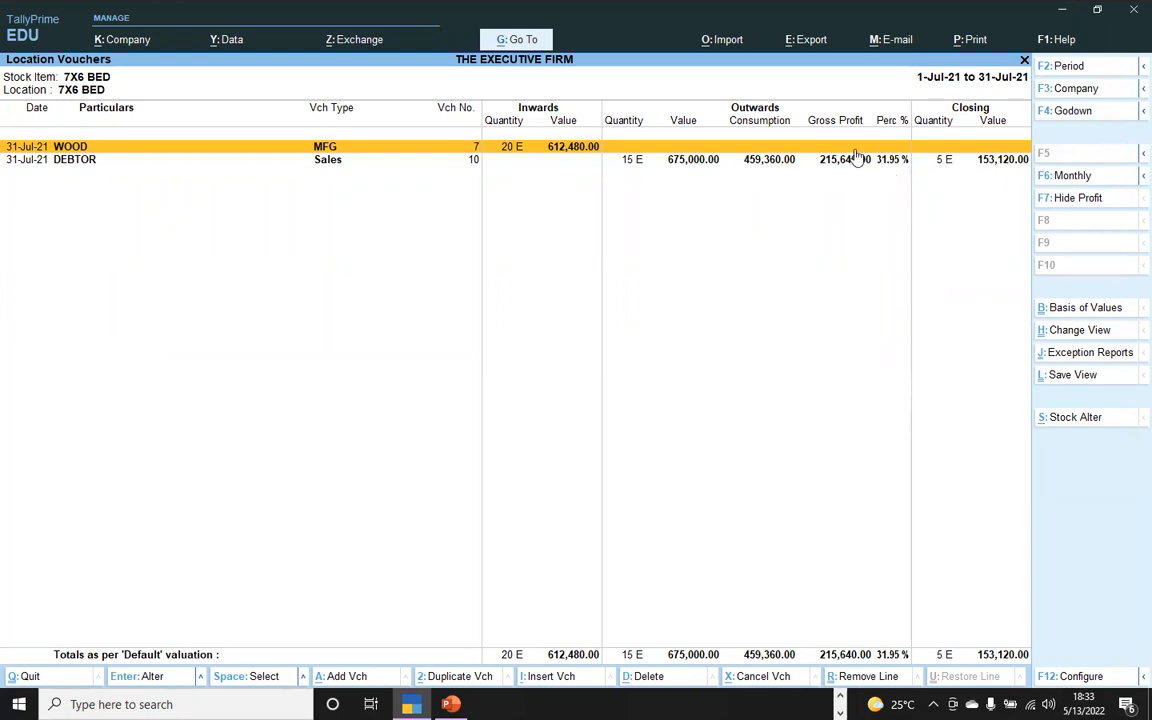
left_click(818, 164)
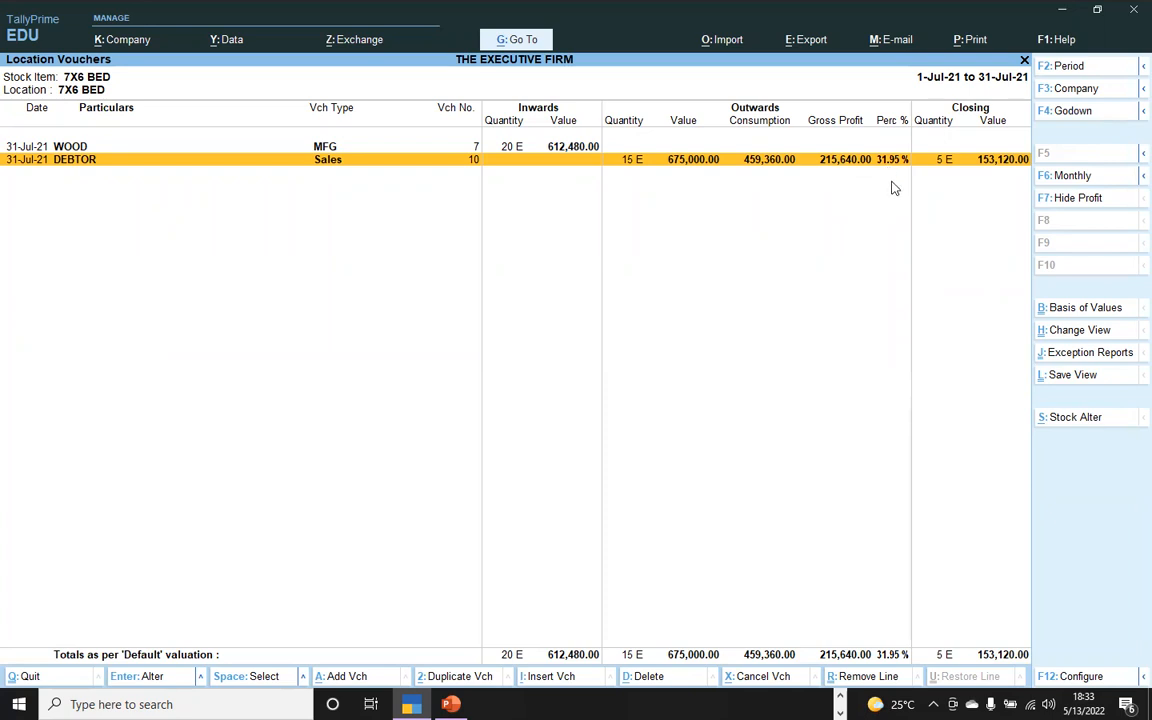
key("Escape")
key("Escape")
key("Escape")
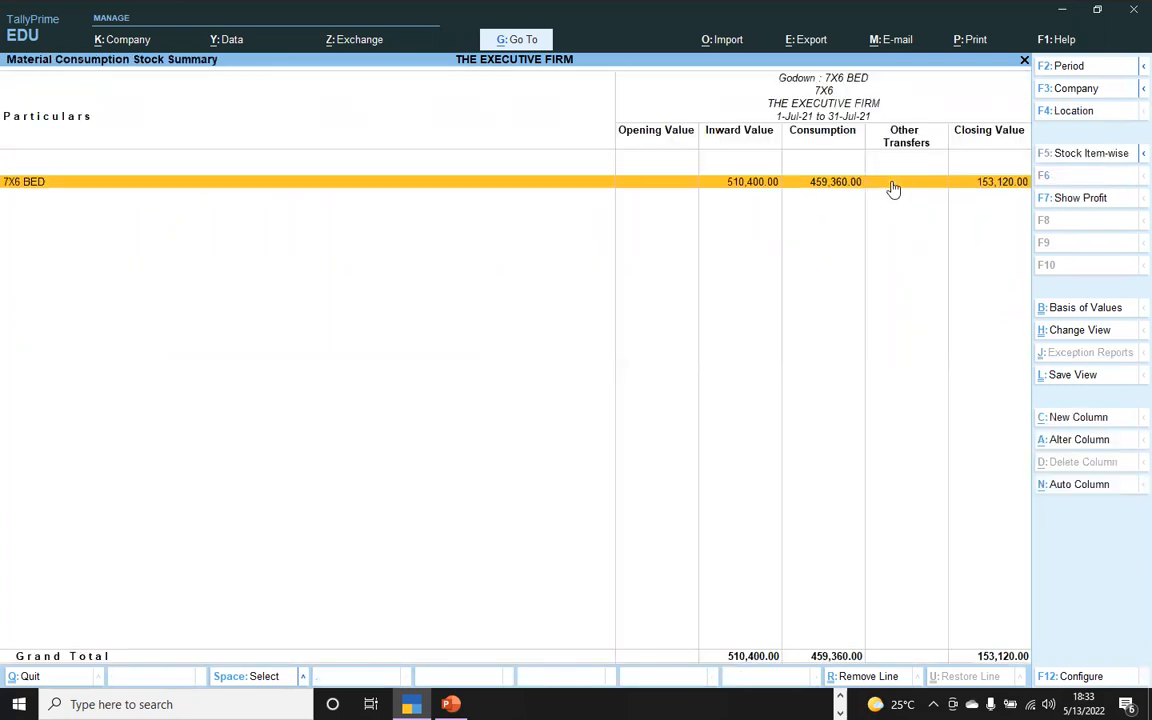
key("Escape")
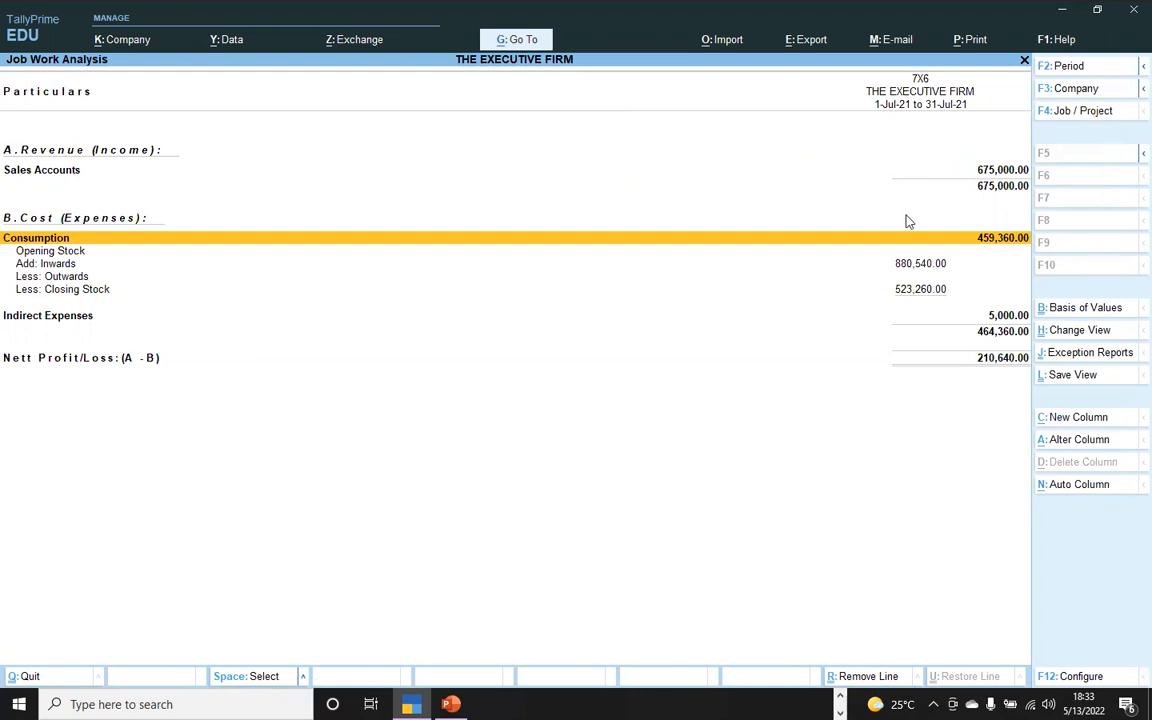
Step: Review the ledger breakup of job 7X6's Indirect Expenses and exit the reports back to the Gateway of Tally
left_click(998, 317)
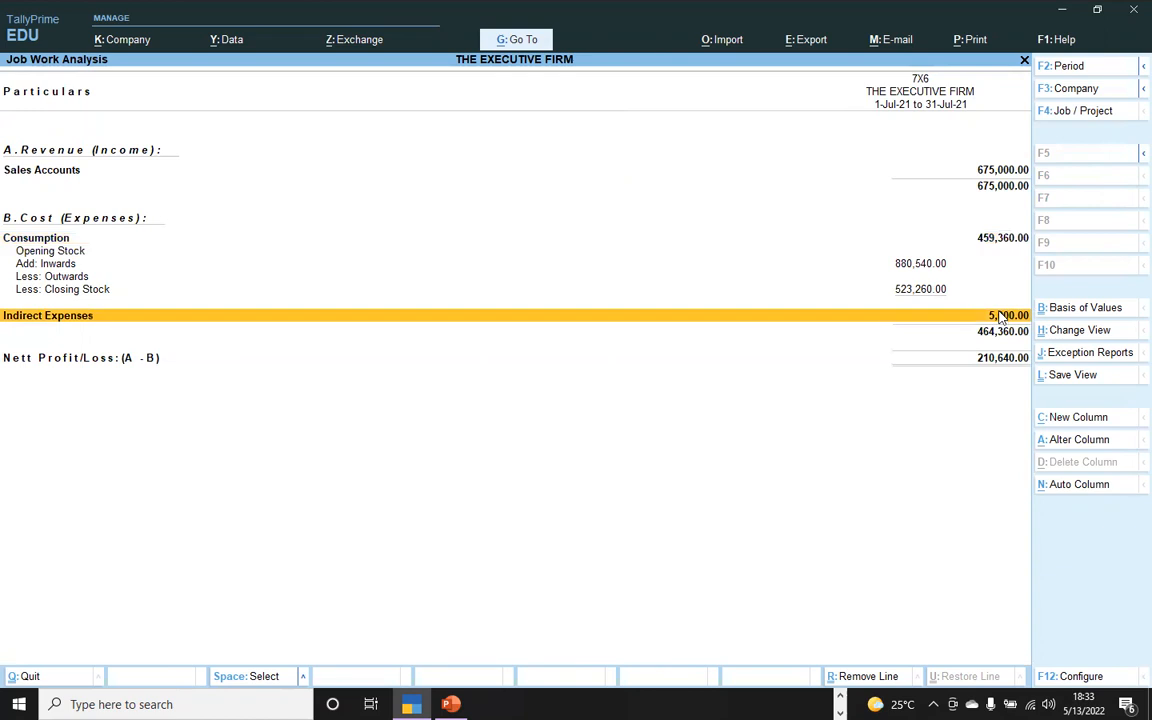
left_click(998, 316)
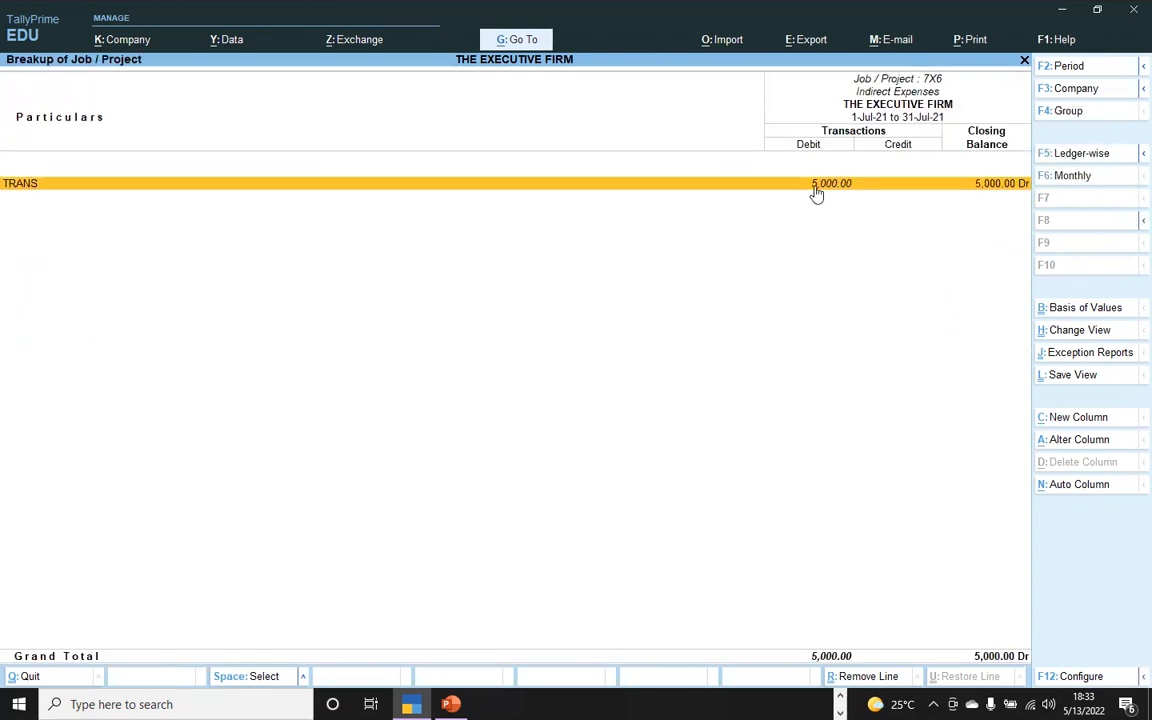
key("Escape")
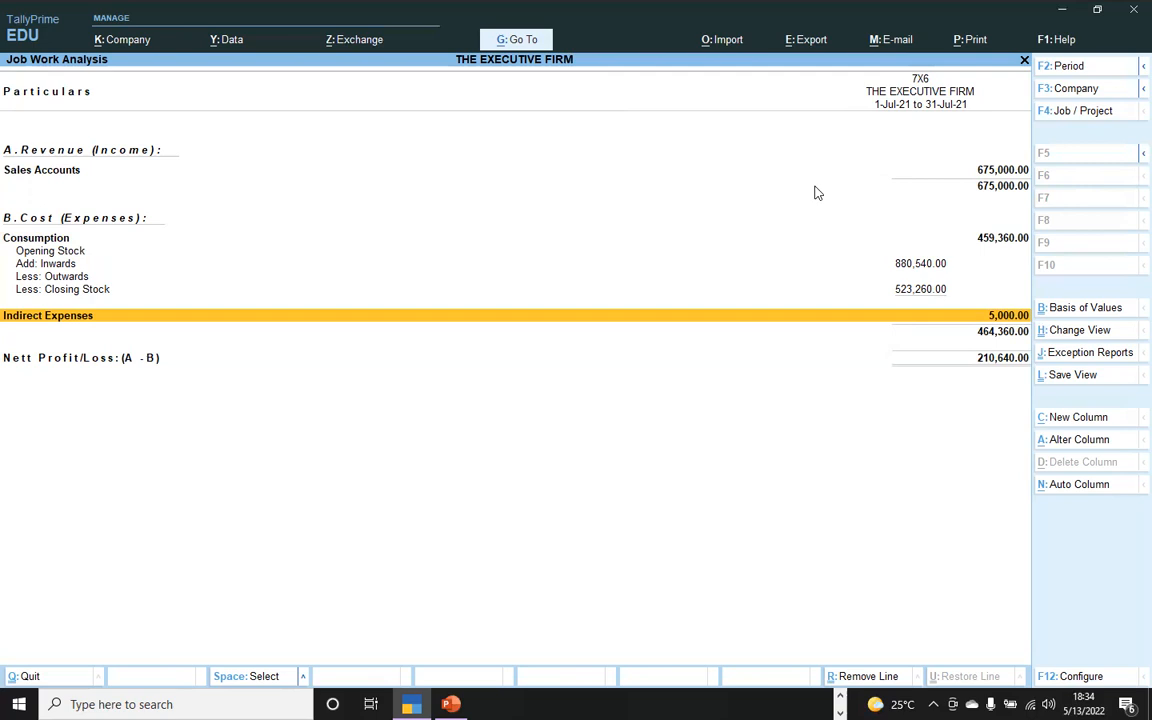
key("F4")
key("Escape")
key("Escape")
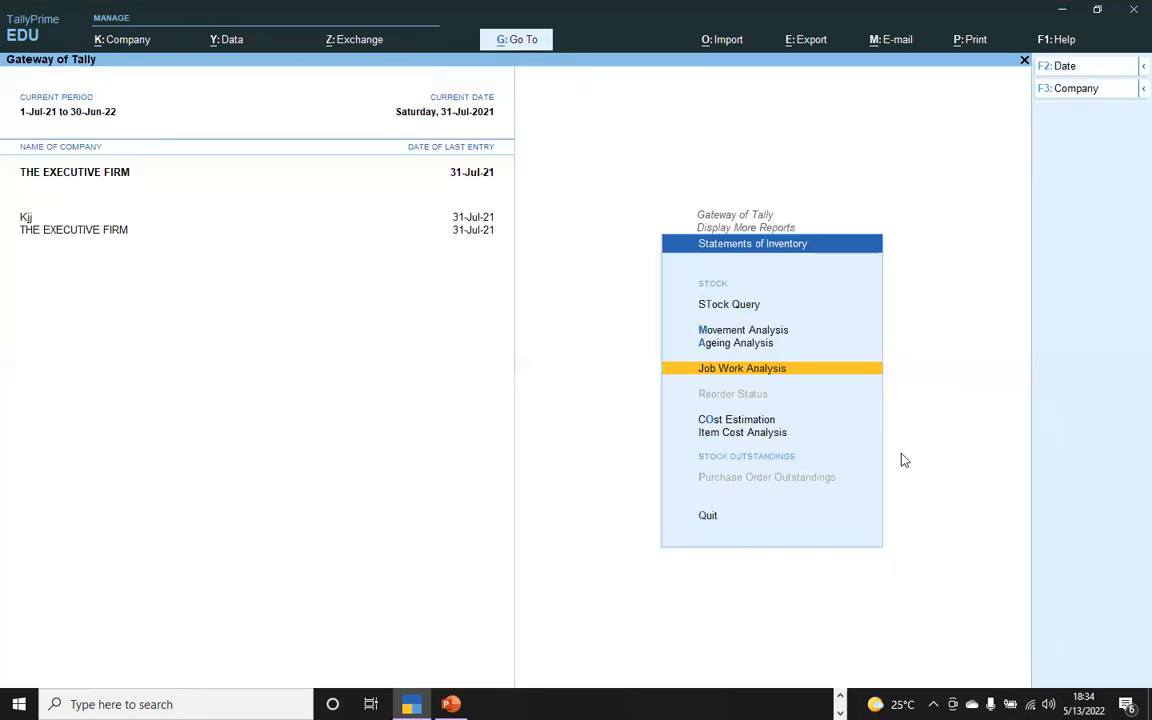
key("Escape")
key("Escape")
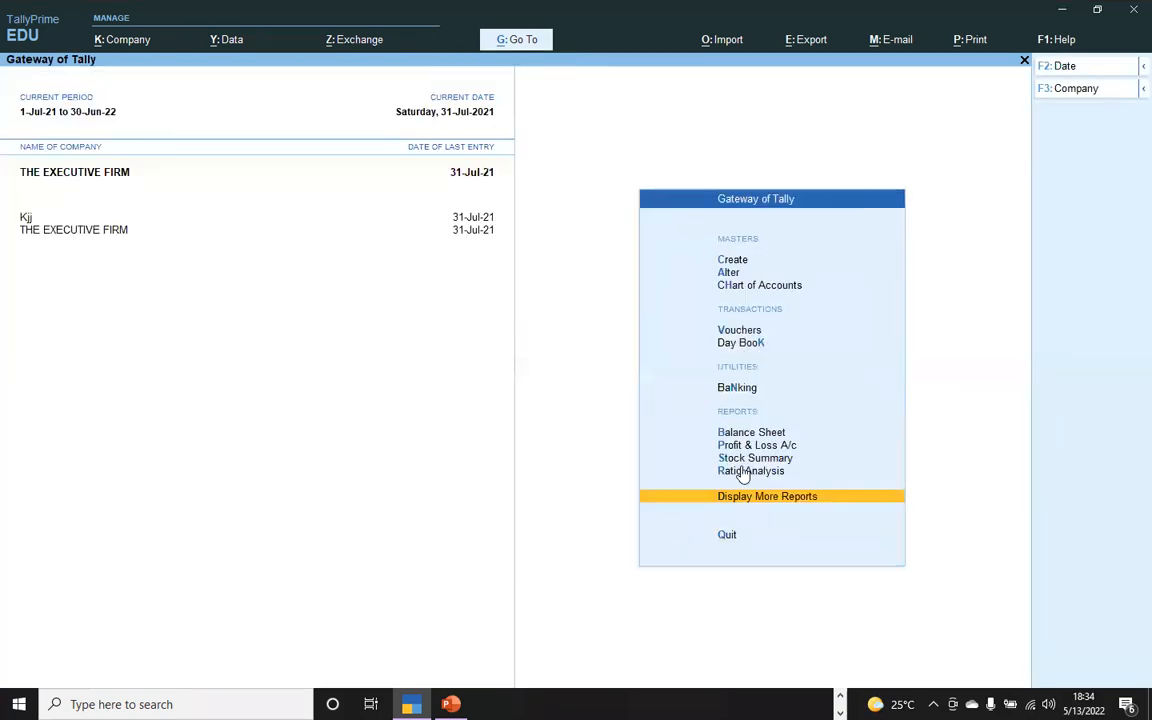
Step: Drill down from Sales Accounts in the Profit & Loss A/c to the SALE ledger vouchers and open sales voucher No. 10
left_click(738, 445)
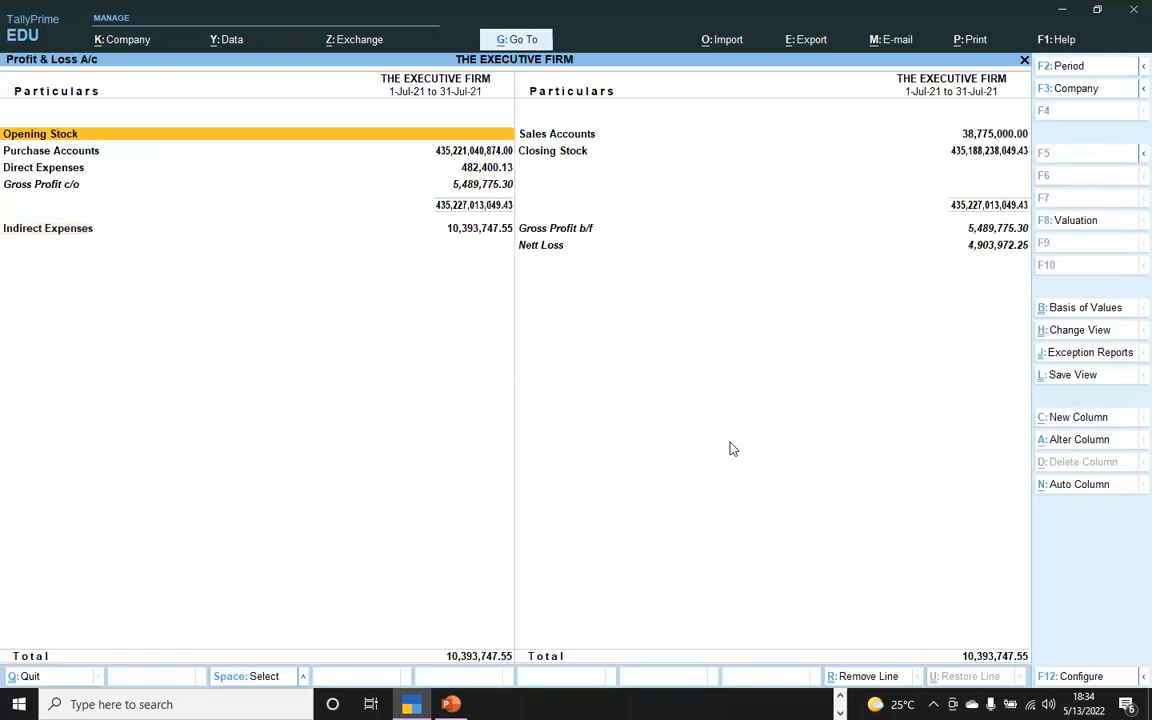
double_click(558, 134)
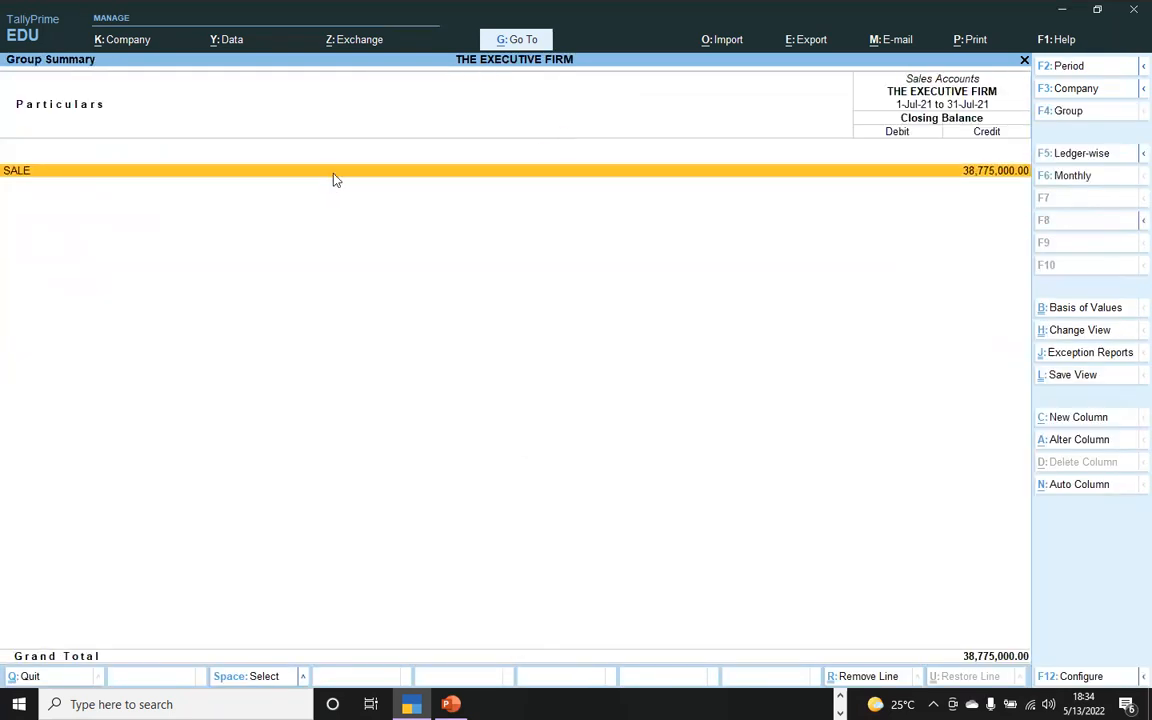
double_click(336, 180)
double_click(193, 190)
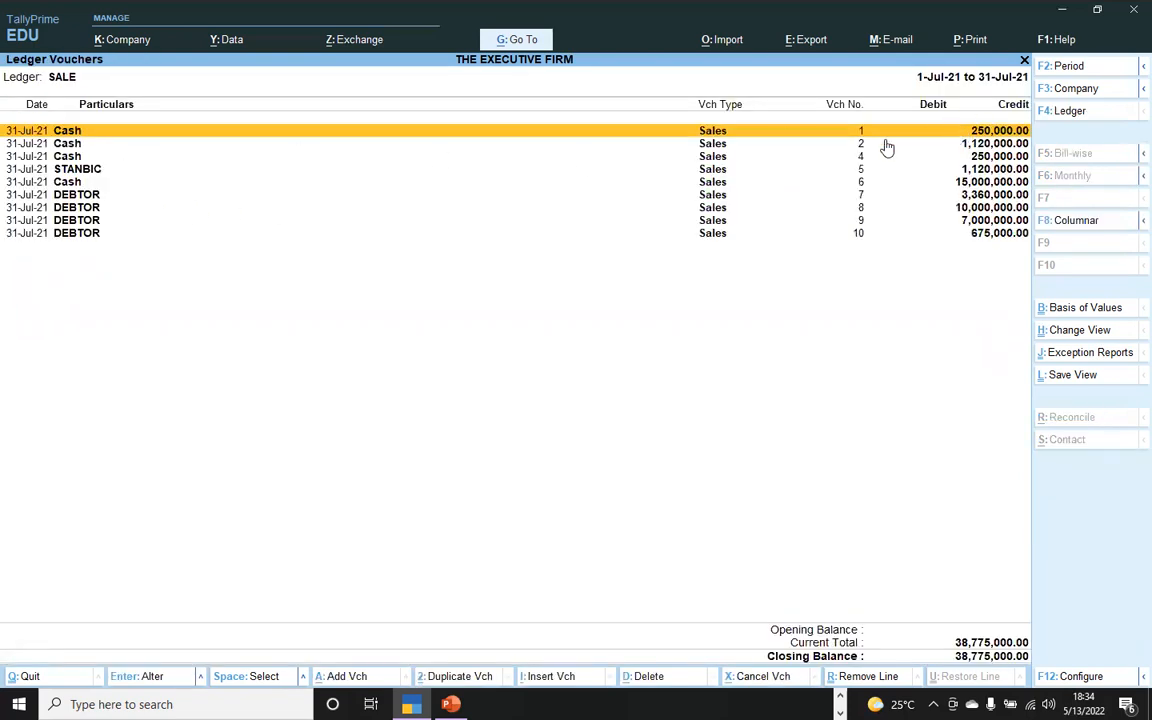
left_click(710, 236)
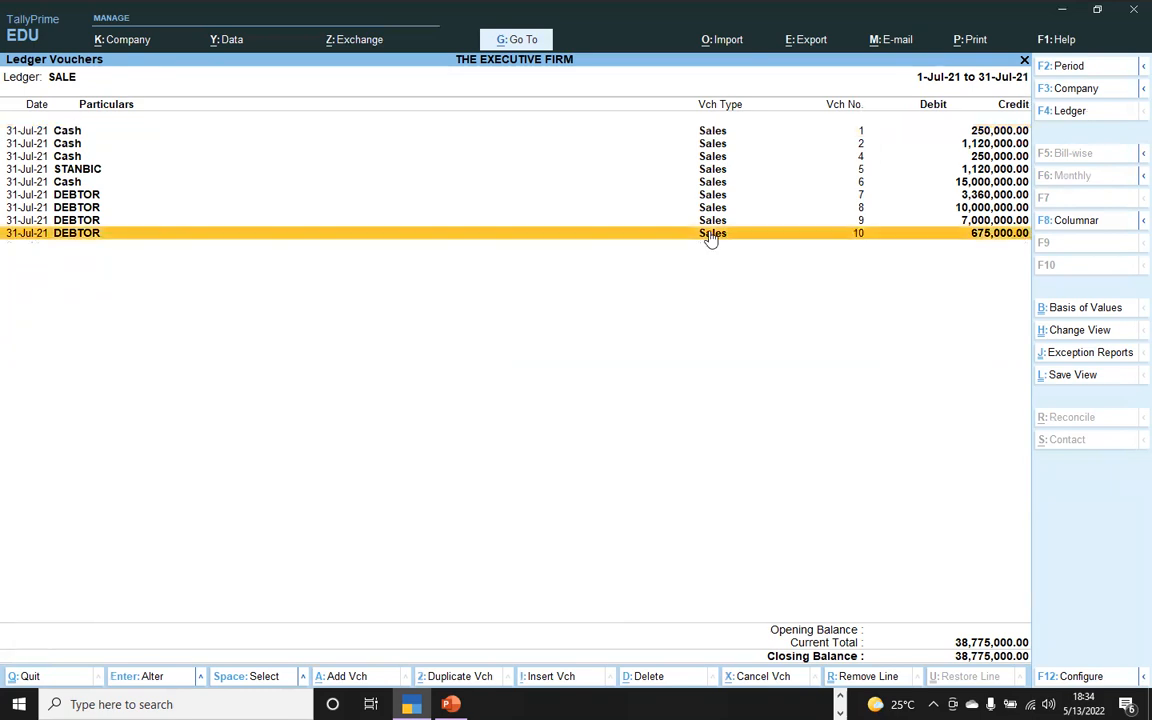
double_click(710, 236)
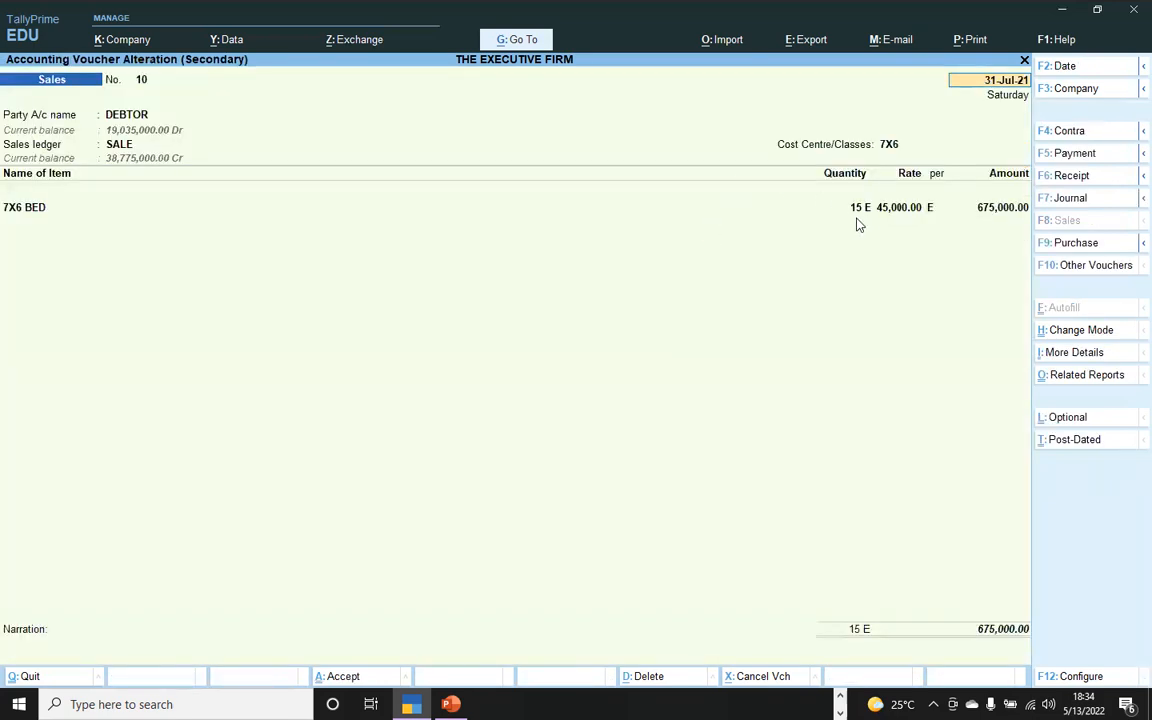